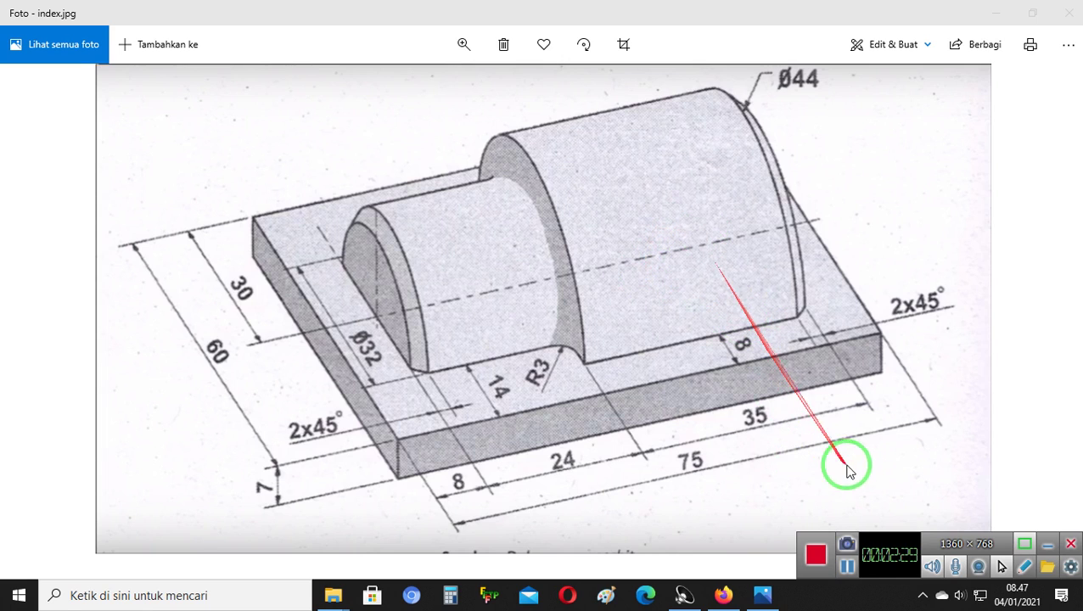
Minimize the reference drawing and launch Mastercam X5 from the desktop
left_click(1049, 553)
left_click(998, 14)
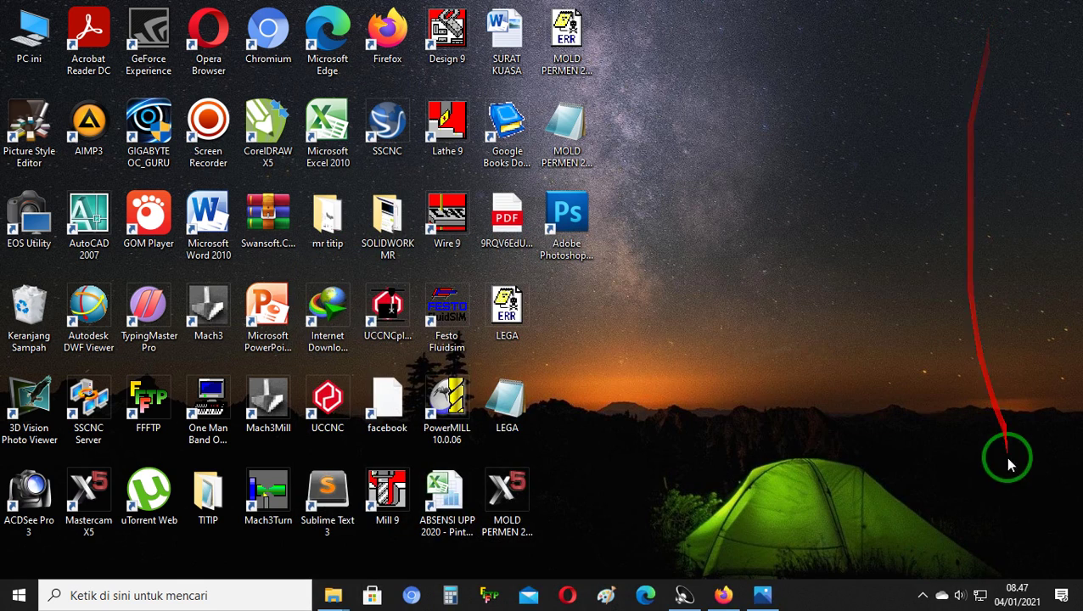
left_click(69, 483)
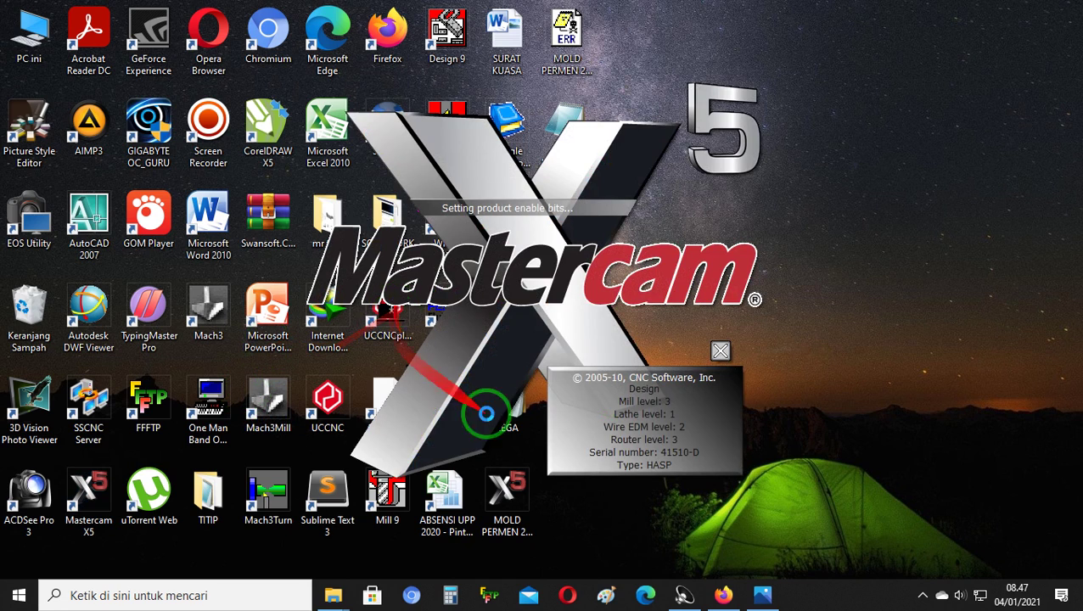
left_click(905, 600)
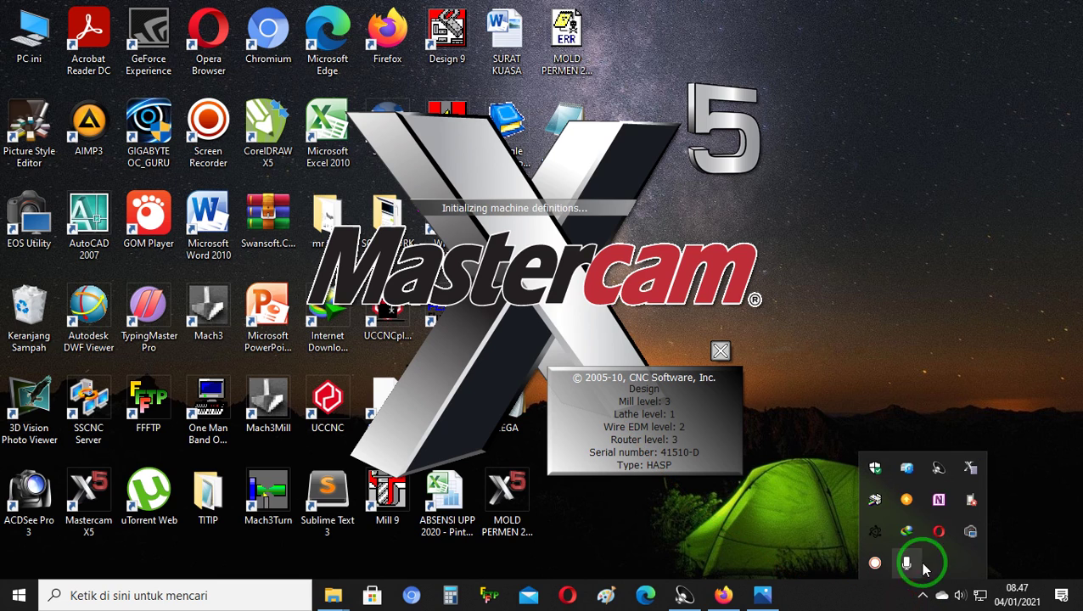
left_click(877, 392)
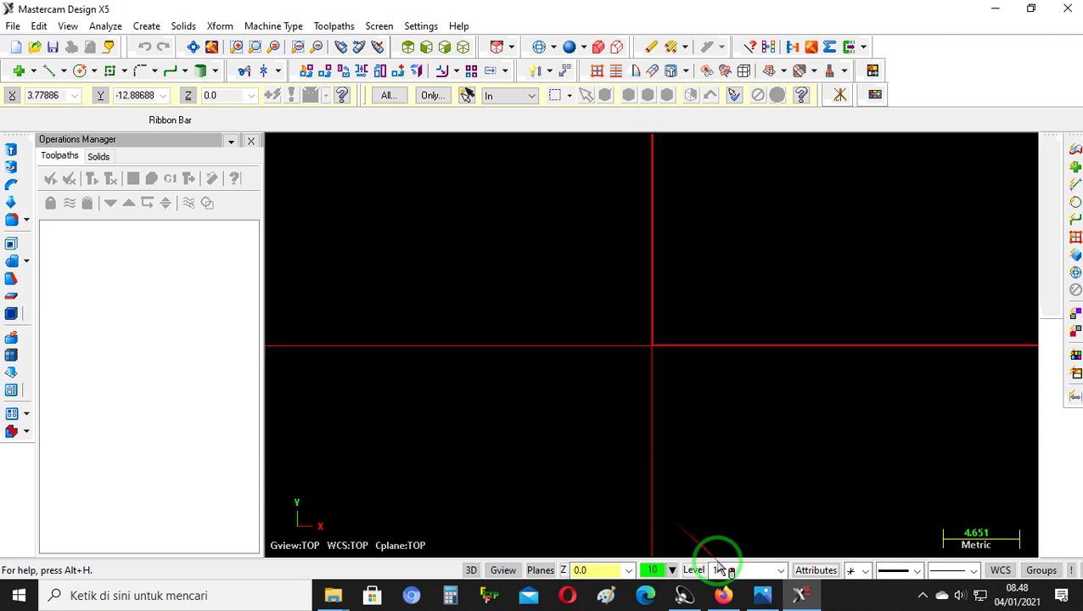
Switch to the reference drawing index.jpg to study the part's dimensions, and return to Mastercam
left_click(753, 596)
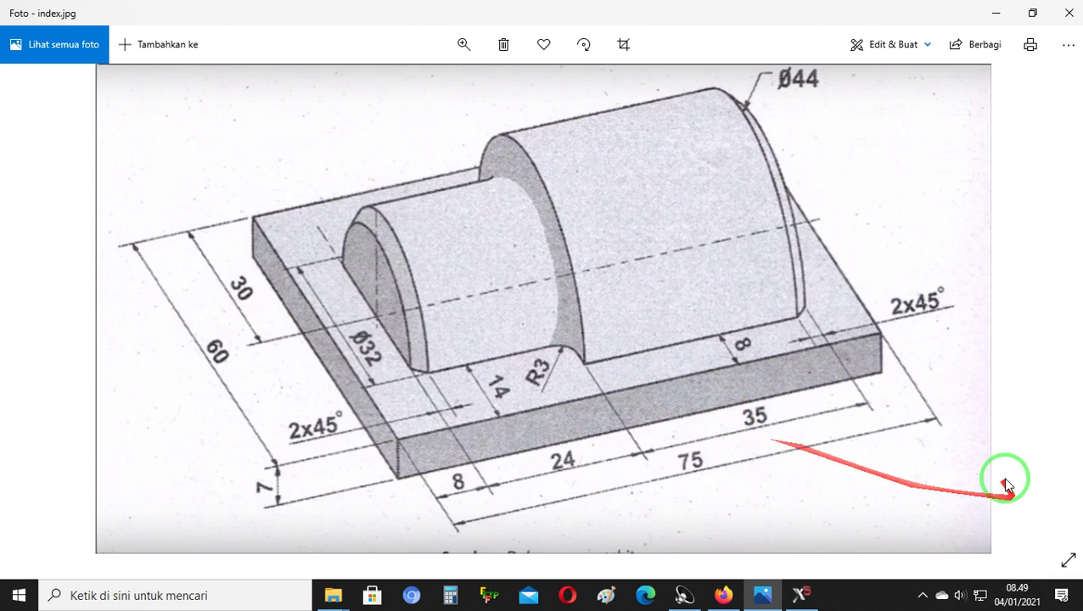
mouse_move(809, 598)
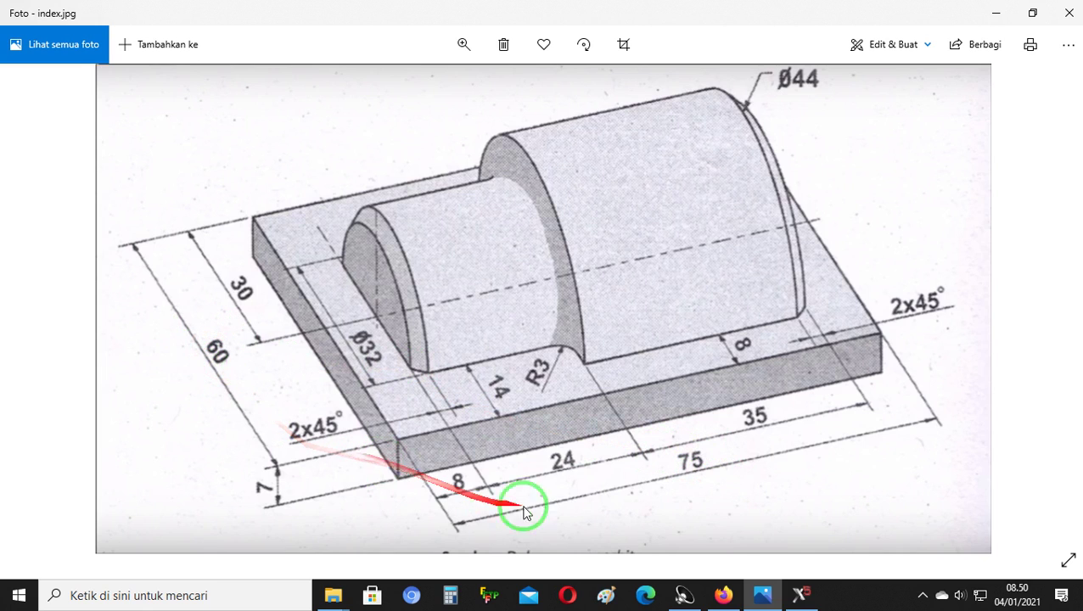
left_click(801, 595)
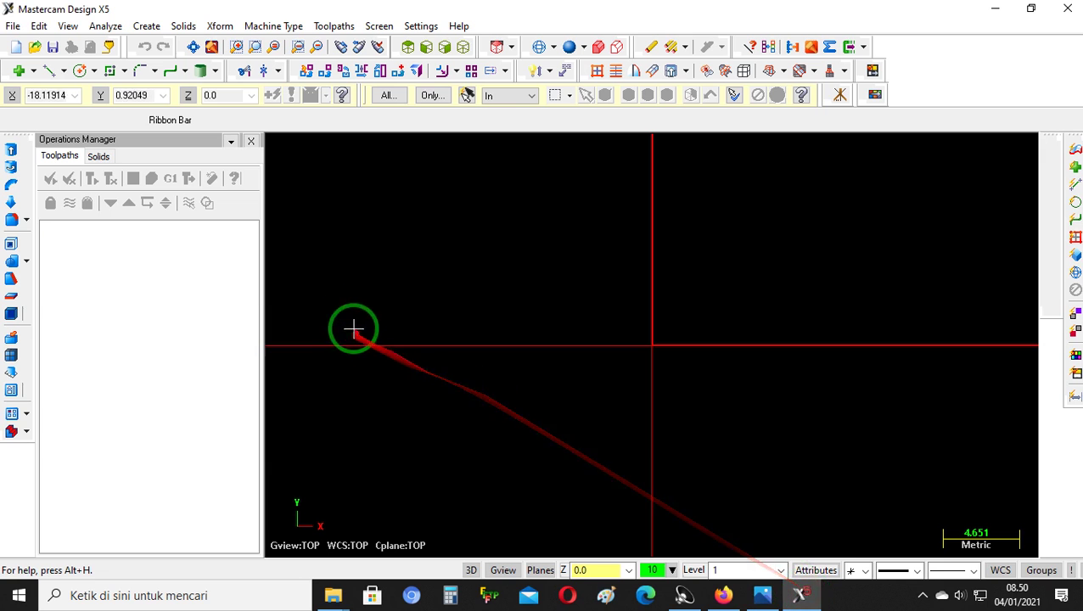
In the top view, draw a rectangle 75 mm wide and 60 mm high, centred on the origin
left_click(409, 49)
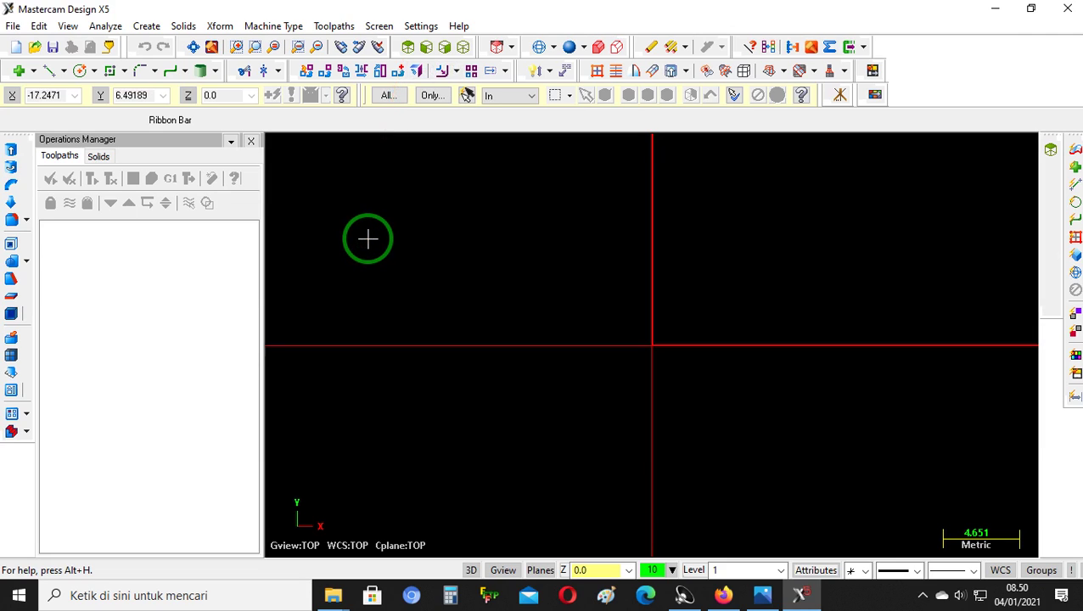
left_click(109, 73)
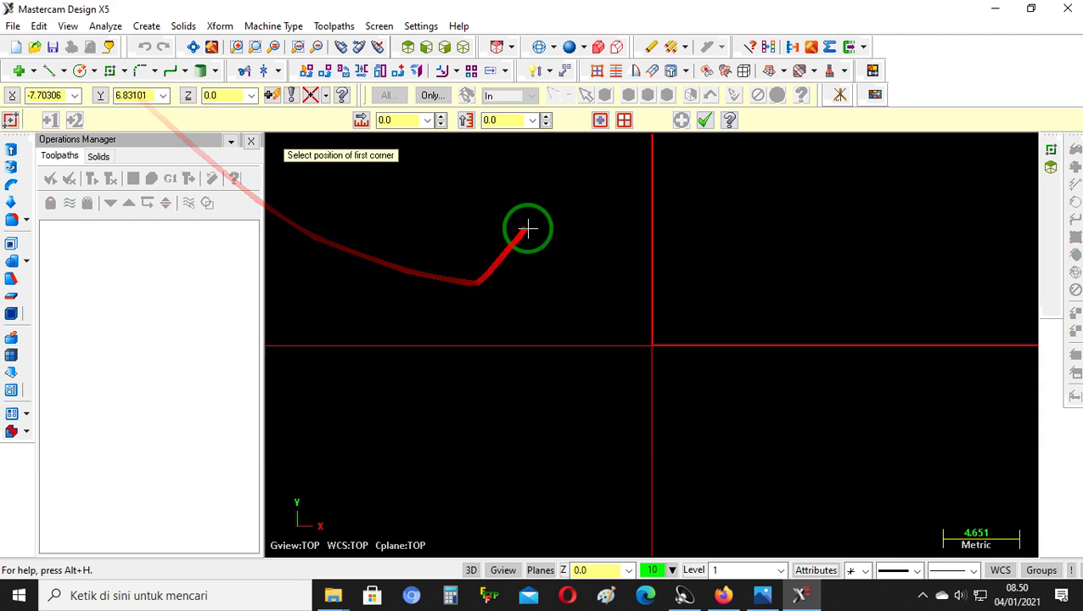
left_click(600, 121)
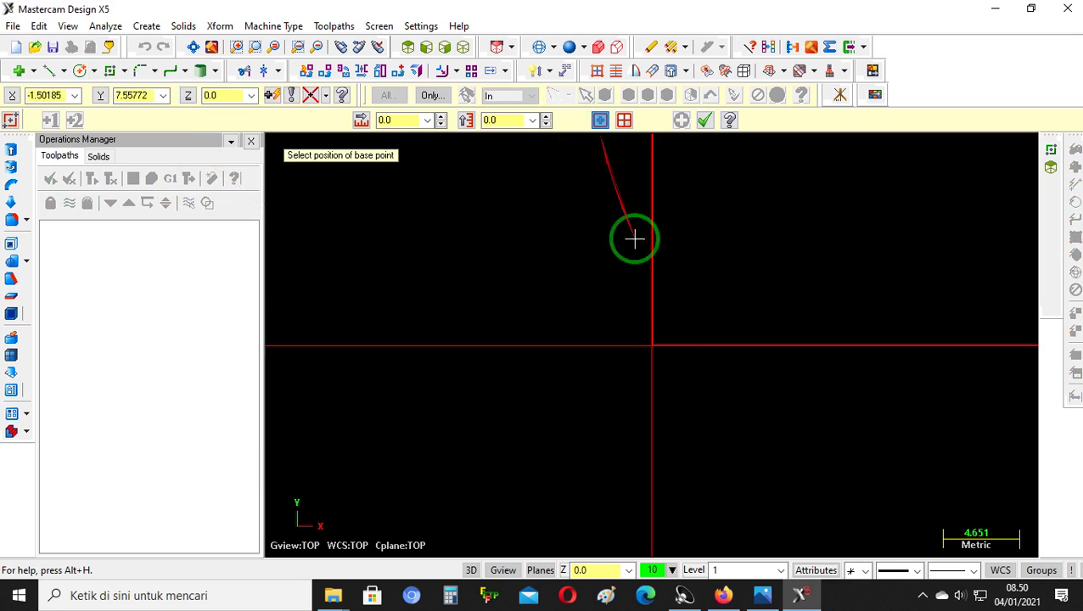
left_click(651, 346)
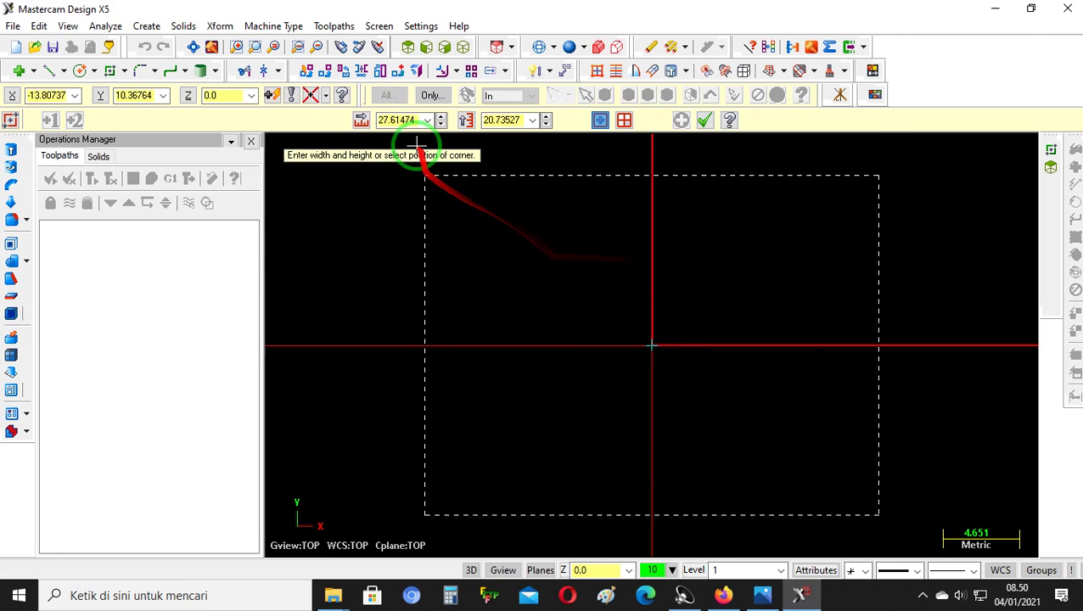
left_click(398, 120)
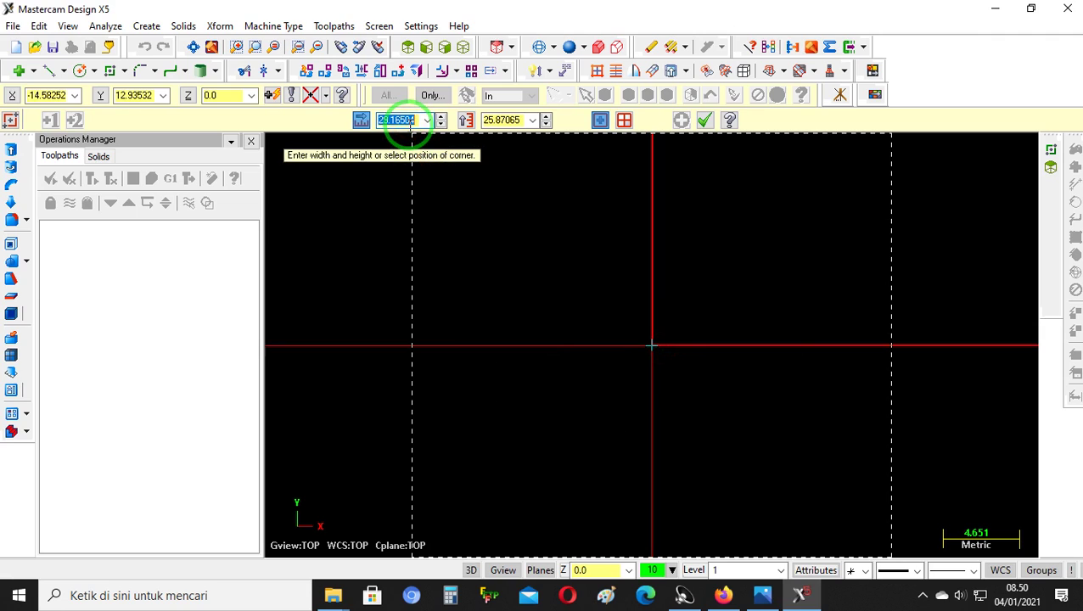
type("75")
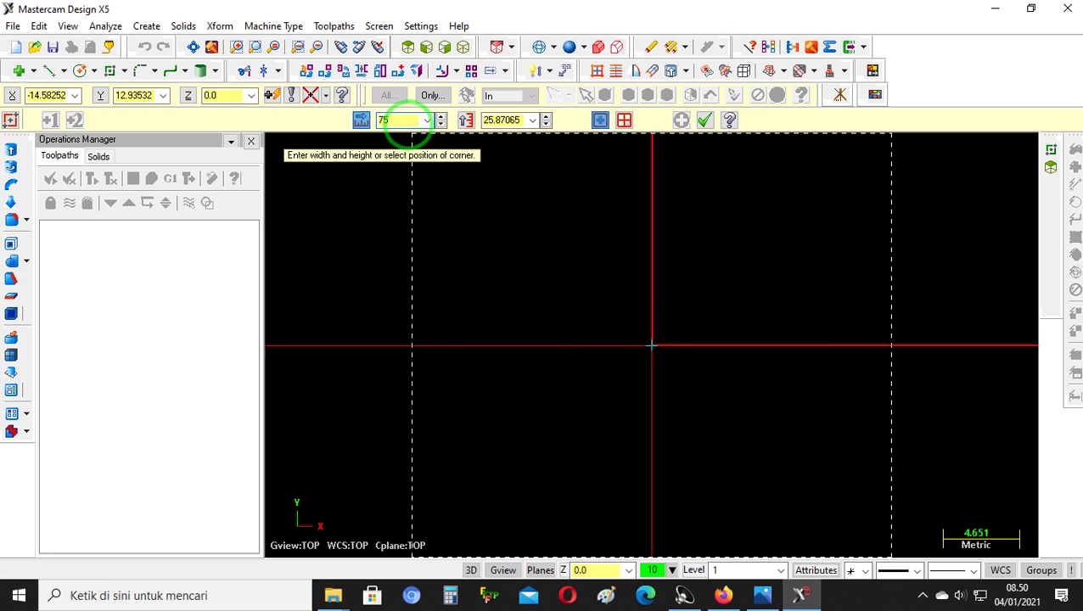
left_click(513, 121)
type("60")
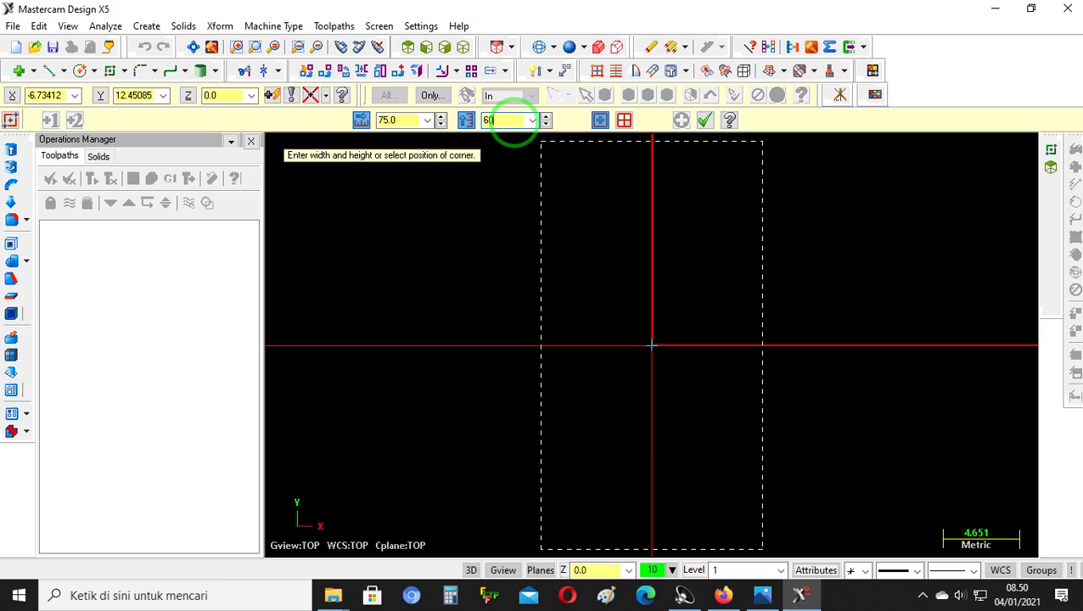
key("Return")
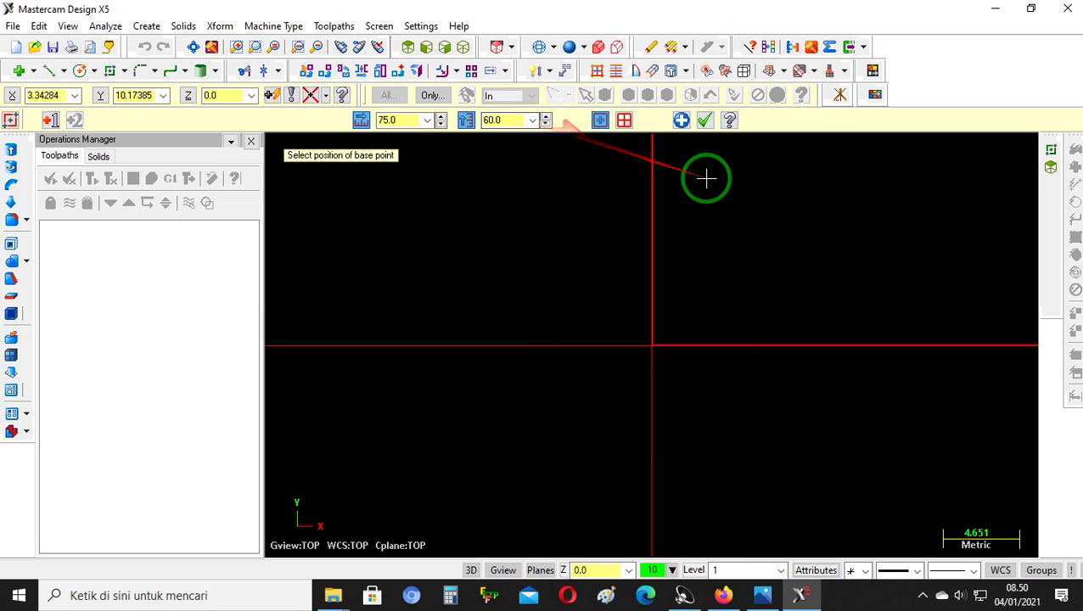
left_click(706, 121)
Add smart dimensions to the rectangle's vertical side and its upper horizontal side
scroll(704, 348, "down", 2)
scroll(696, 353, "down", 6)
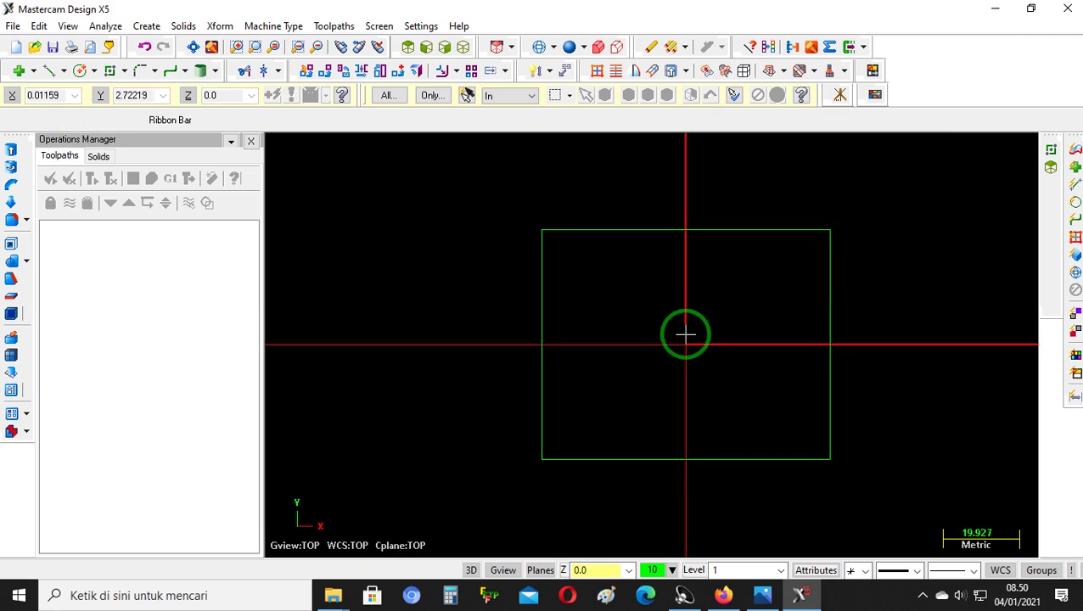
scroll(647, 304, "up", 1)
scroll(645, 352, "down", 2)
scroll(664, 324, "up", 1)
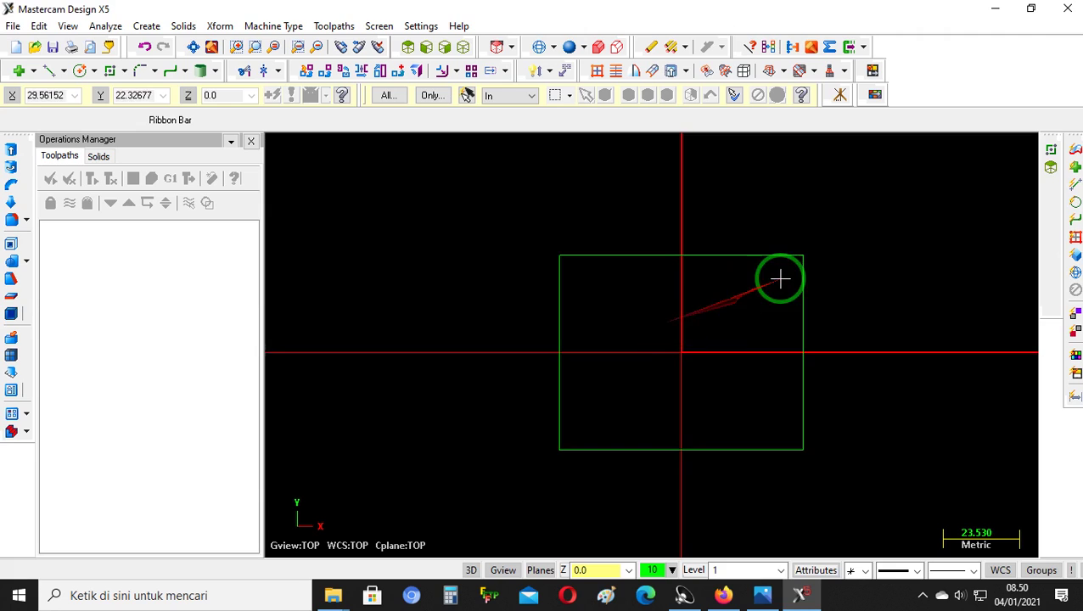
scroll(738, 339, "up", 2)
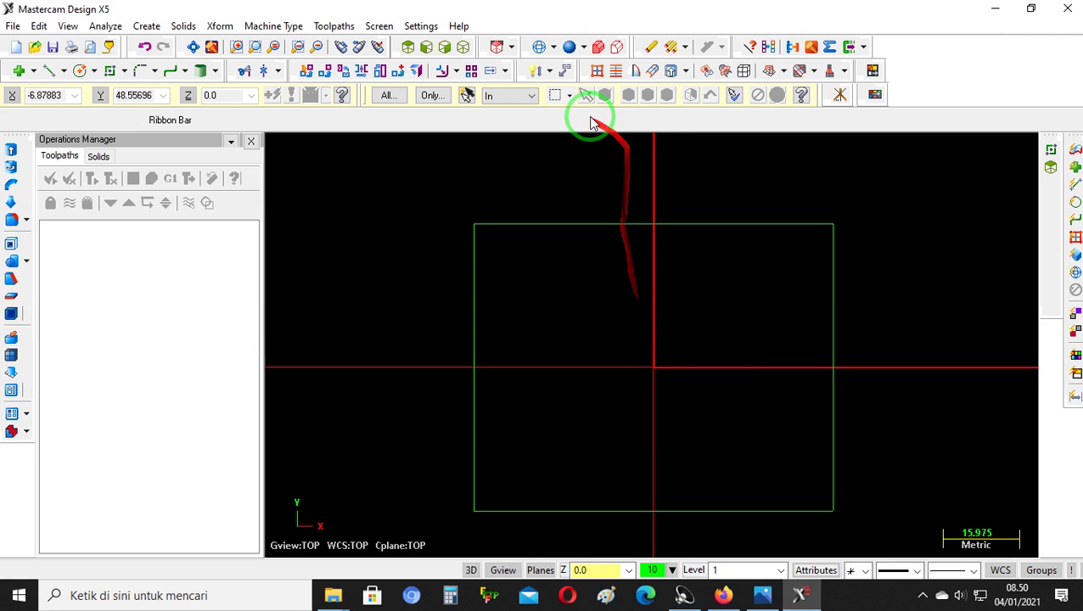
left_click(540, 73)
left_click(836, 333)
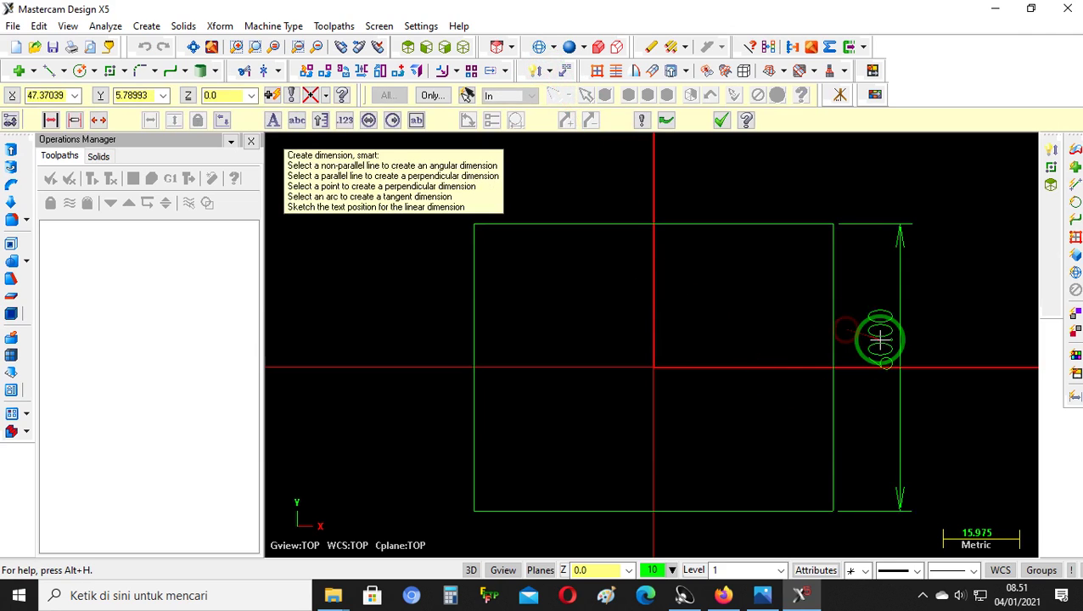
left_click(881, 340)
left_click(690, 219)
left_click(699, 177)
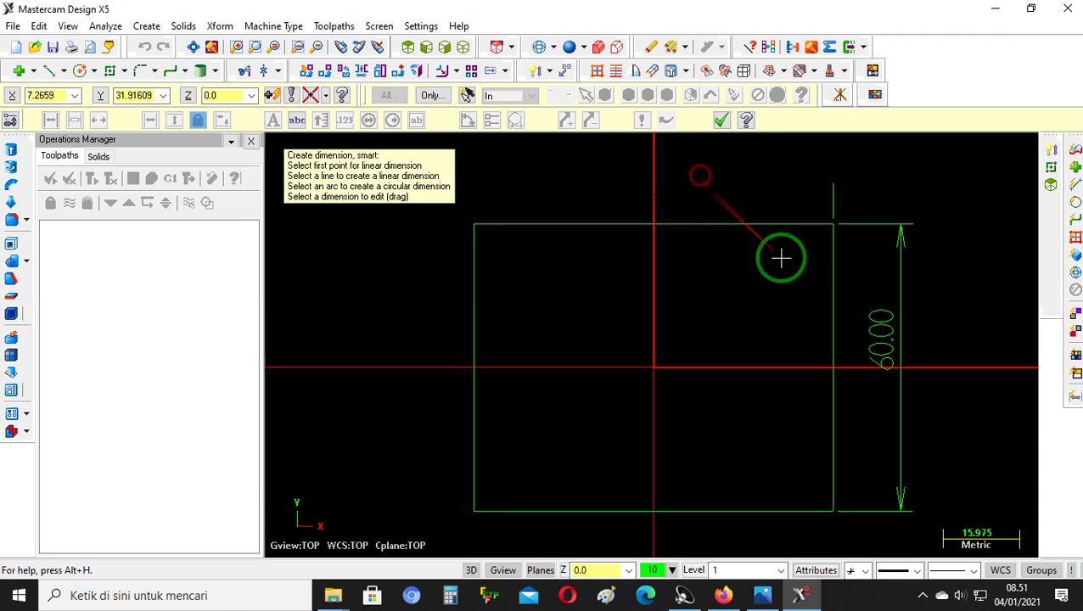
left_click(721, 120)
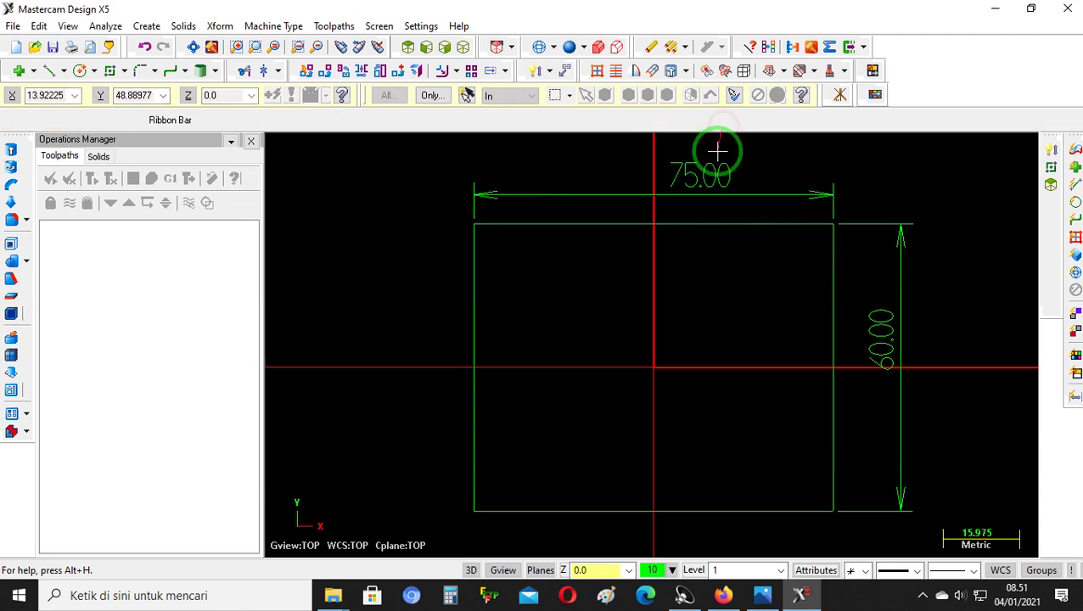
Delete the width and height dimensions from the rectangle
left_click(724, 197)
left_click(898, 324)
key("Delete")
scroll(876, 349, "down", 1)
scroll(764, 412, "down", 1)
scroll(760, 412, "down", 1)
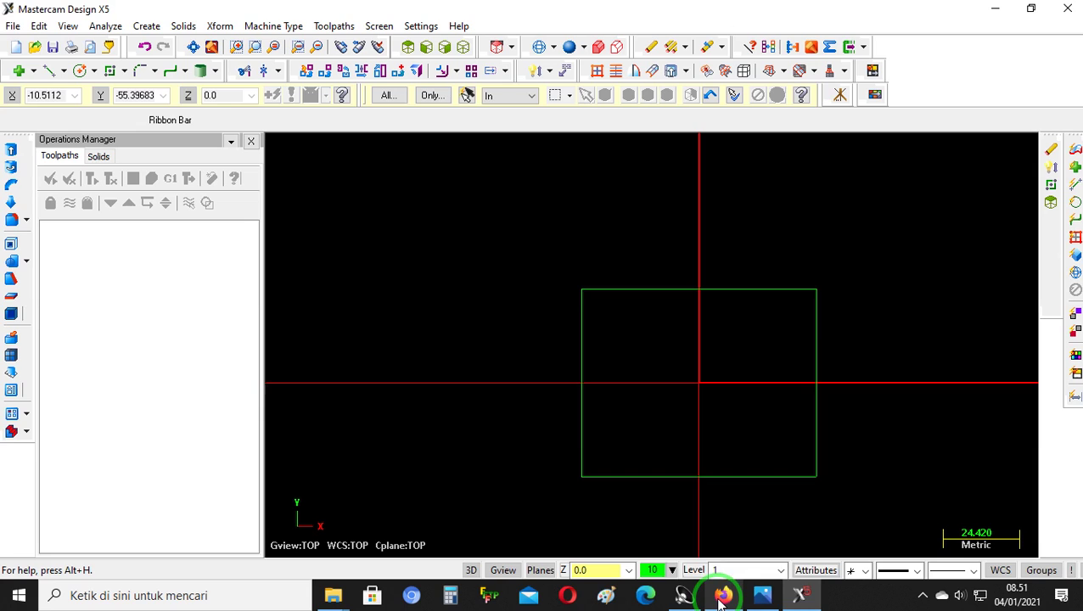
Check the base plate's thickness in the reference drawing index.jpg and return to Mastercam
mouse_move(722, 598)
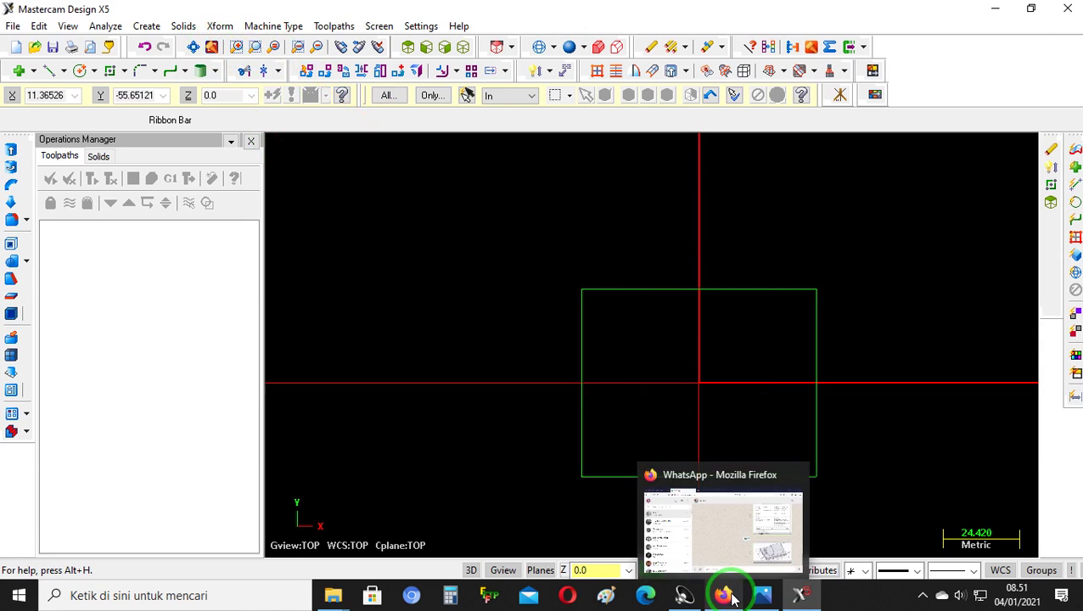
left_click(761, 596)
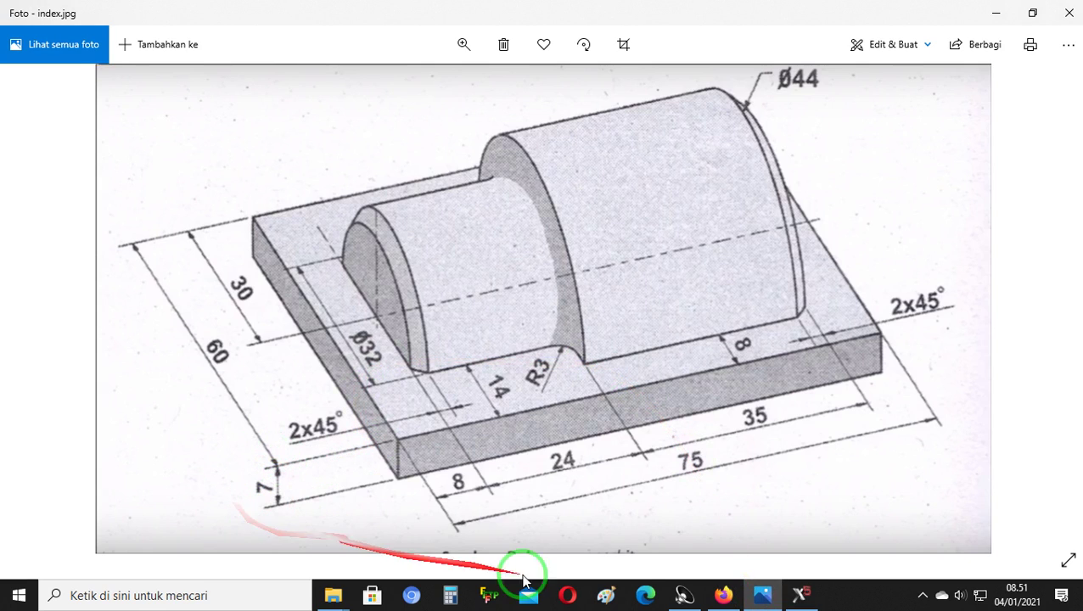
left_click(802, 597)
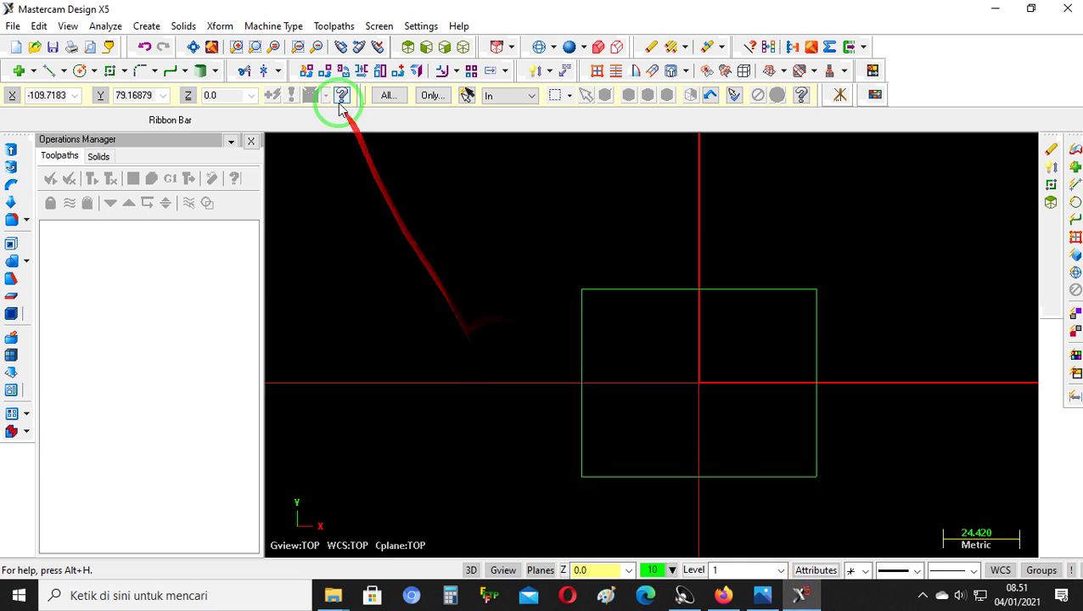
In the isometric view, extrude the rectangle's chain 7 mm downward as a new solid body
left_click(463, 49)
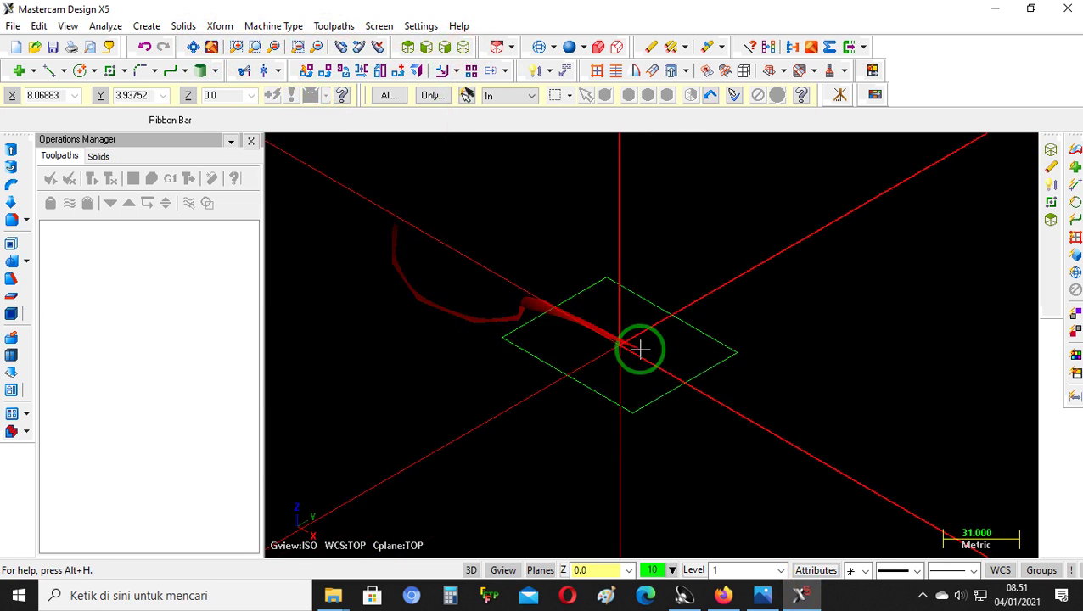
left_click(183, 27)
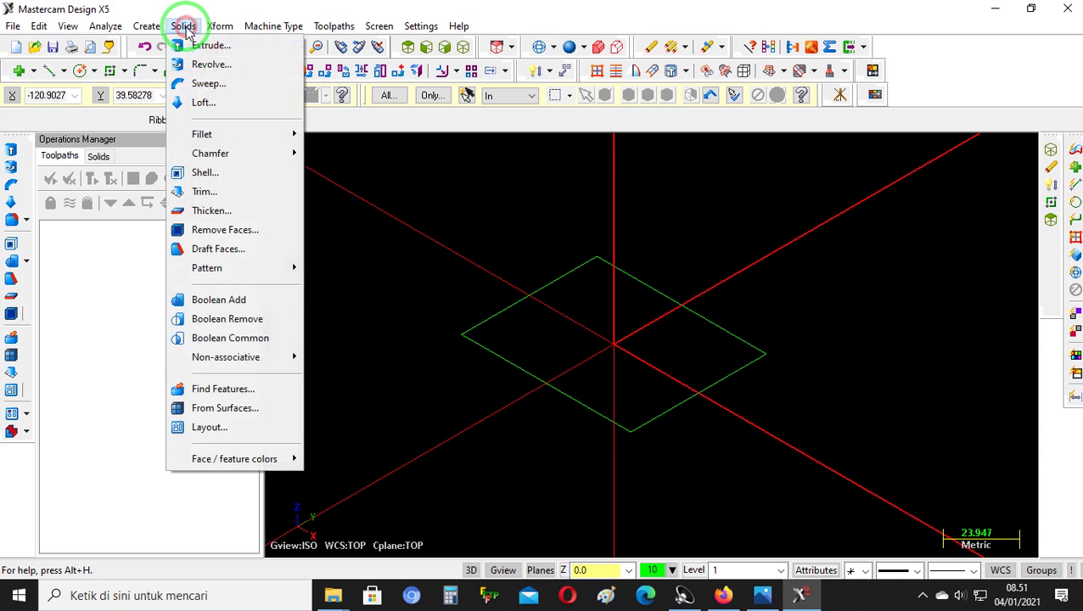
left_click(259, 54)
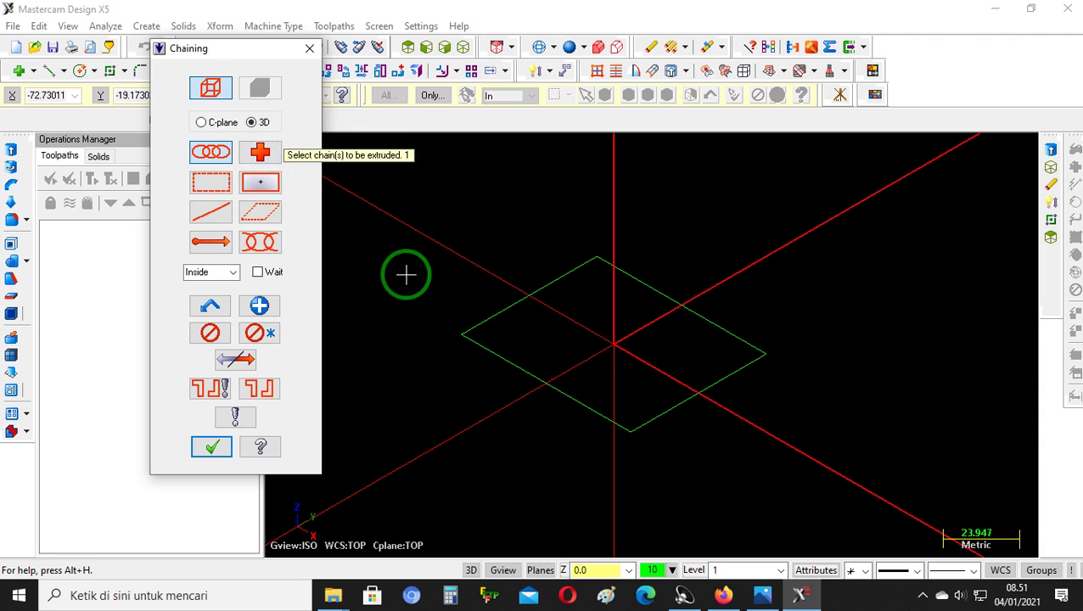
left_click(459, 330)
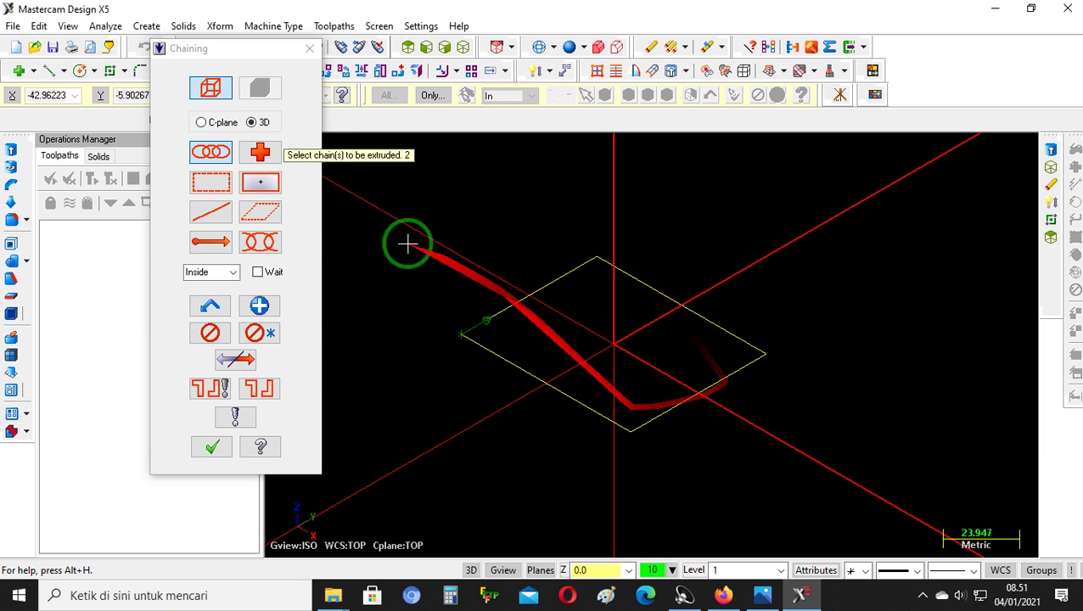
left_click(226, 156)
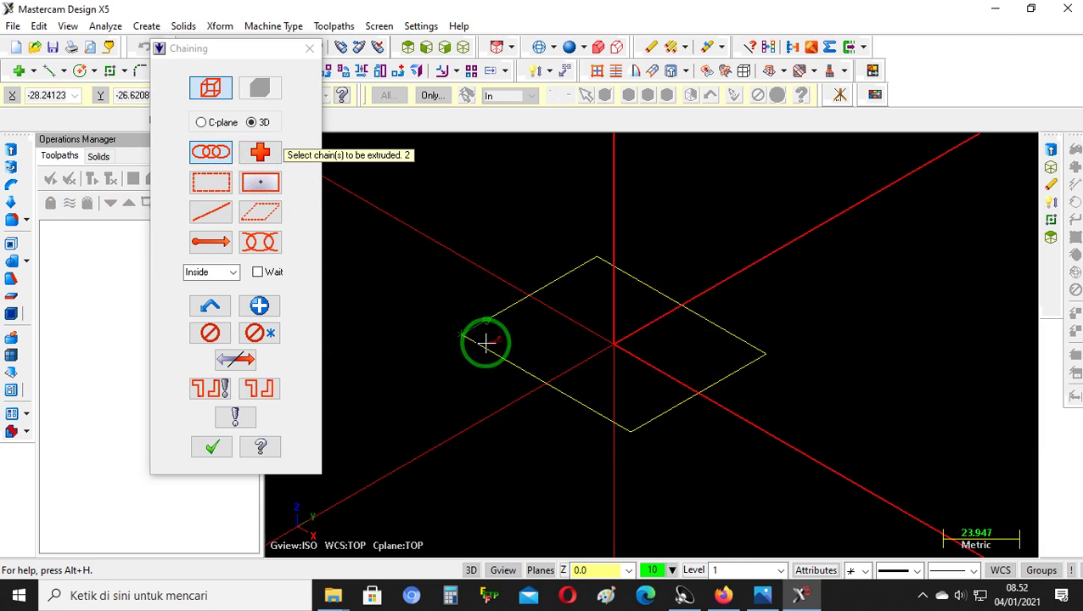
left_click(213, 448)
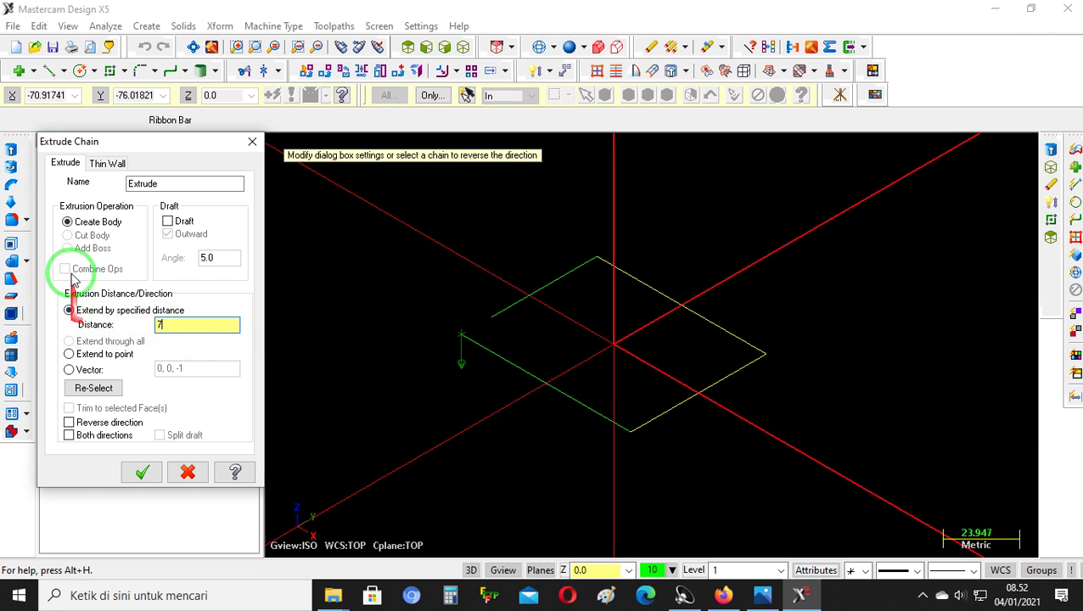
left_click(57, 164)
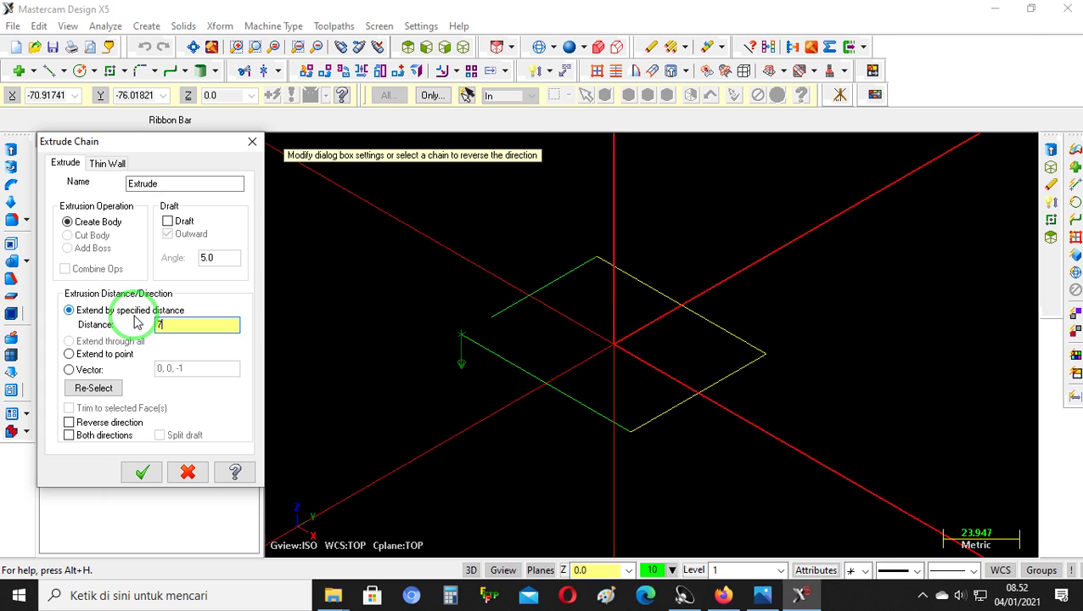
left_click(146, 474)
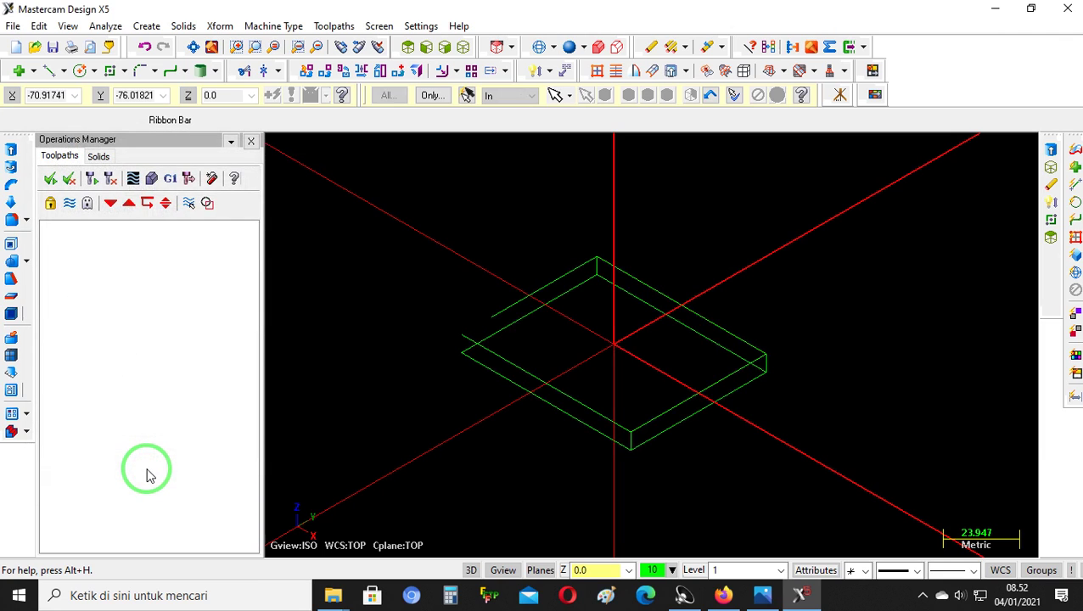
scroll(561, 391, "down", 2)
scroll(594, 373, "up", 1)
scroll(624, 368, "up", 1)
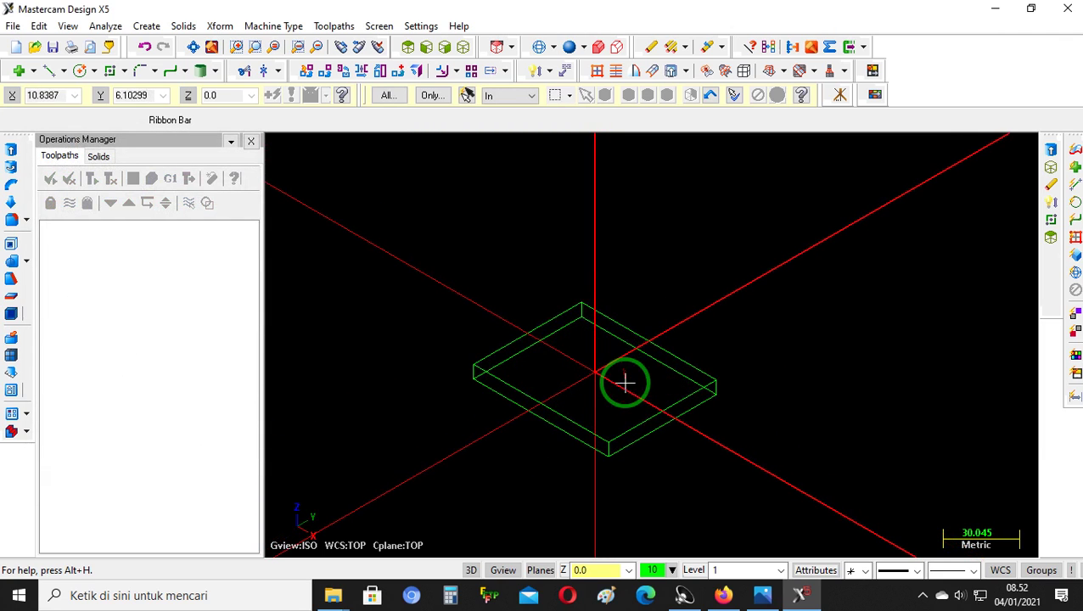
scroll(648, 436, "up", 1)
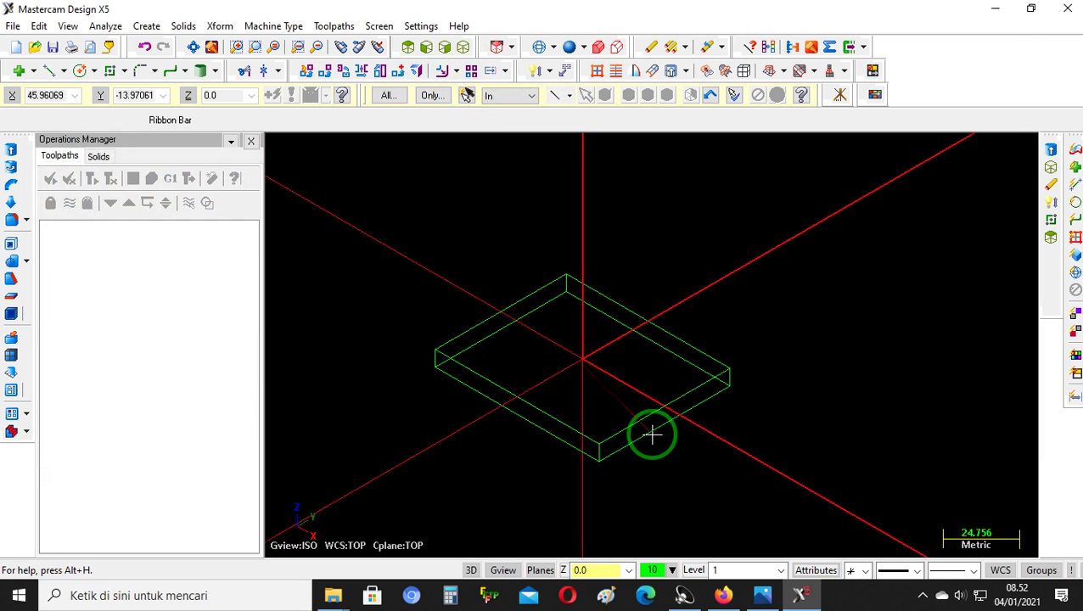
Inspect the solid base plate in shaded display and return it to wireframe
scroll(501, 374, "up", 1)
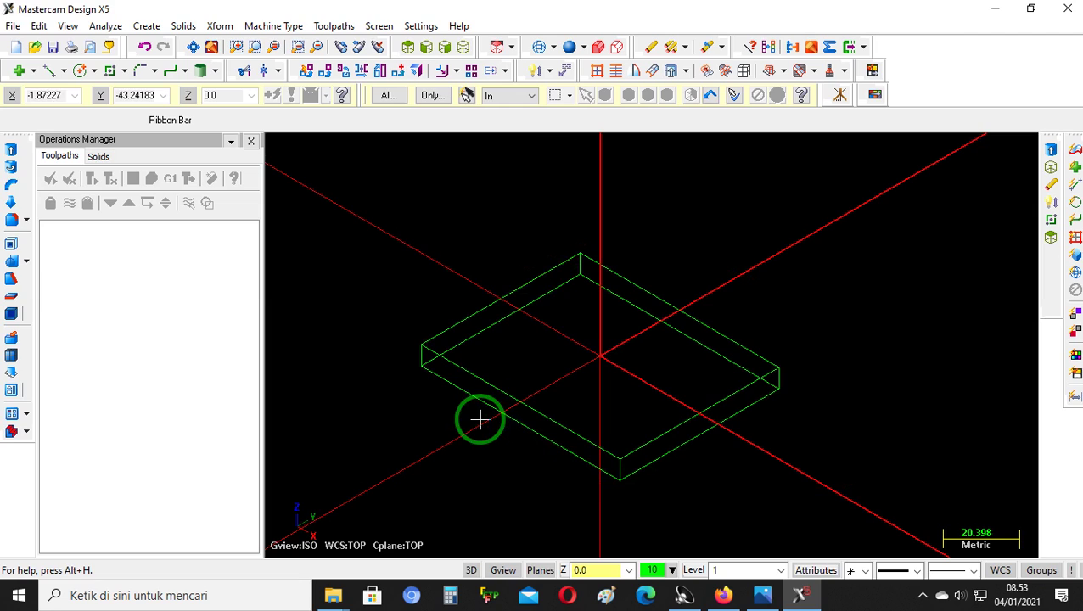
left_click(568, 49)
left_click(588, 409)
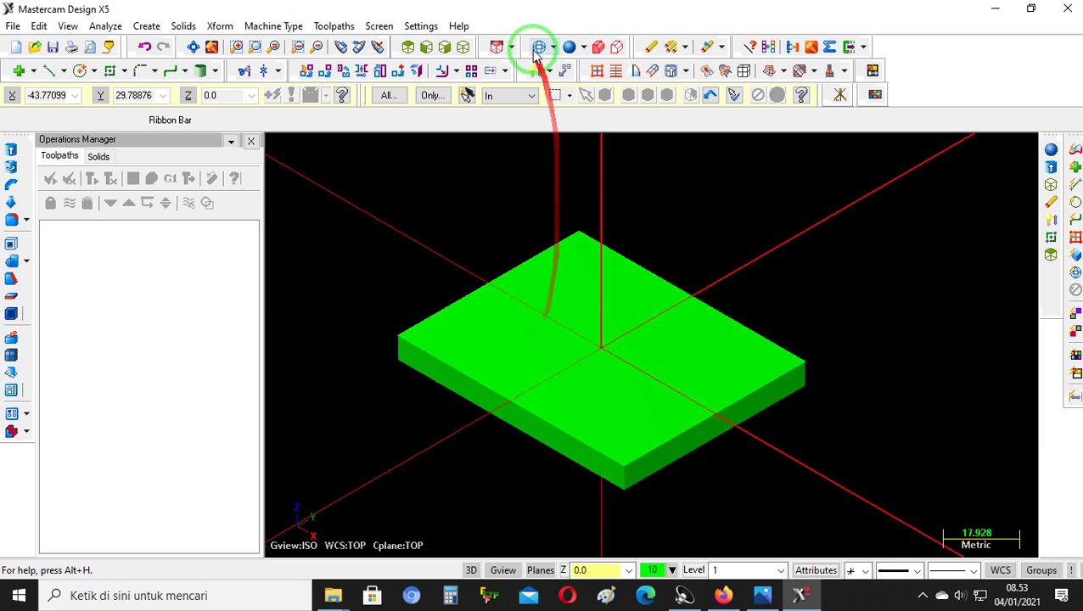
left_click(540, 49)
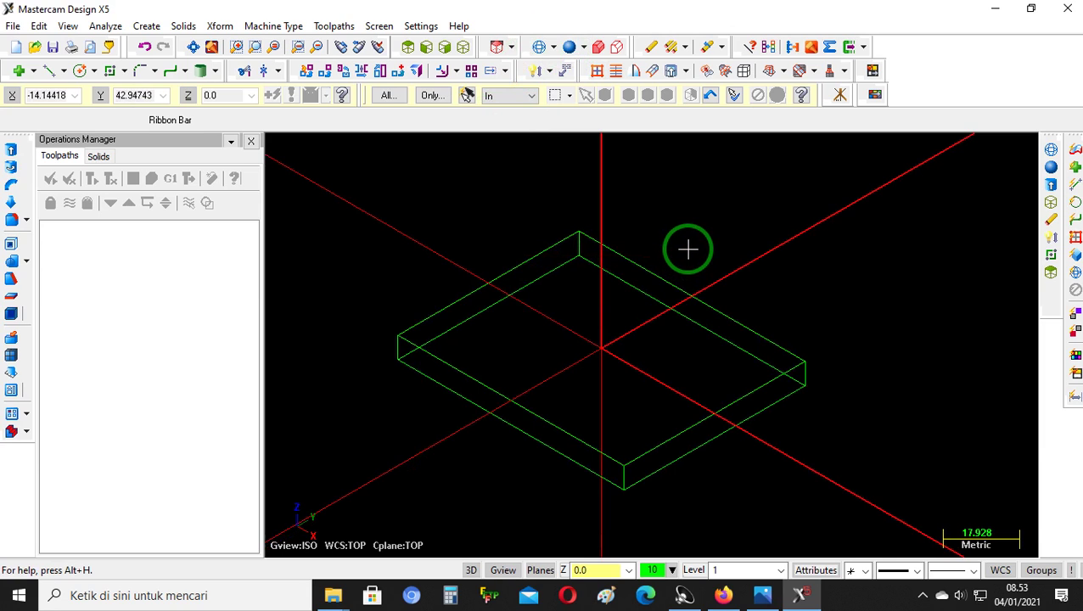
scroll(633, 375, "down", 1)
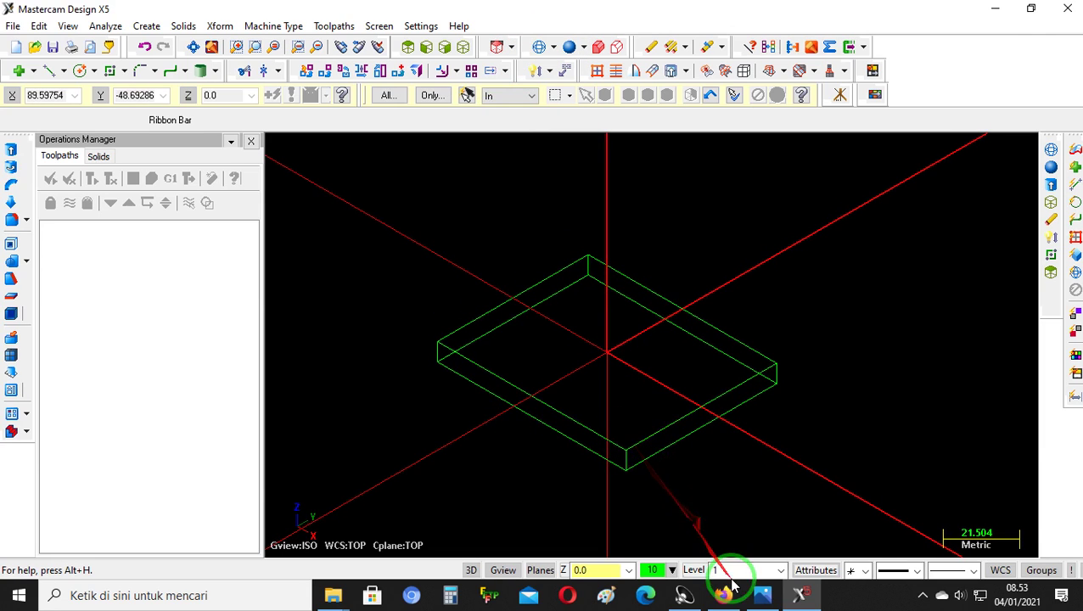
Check the lengthwise section dimensions in the reference drawing index.jpg and show the base plate from the top in Mastercam
left_click(762, 595)
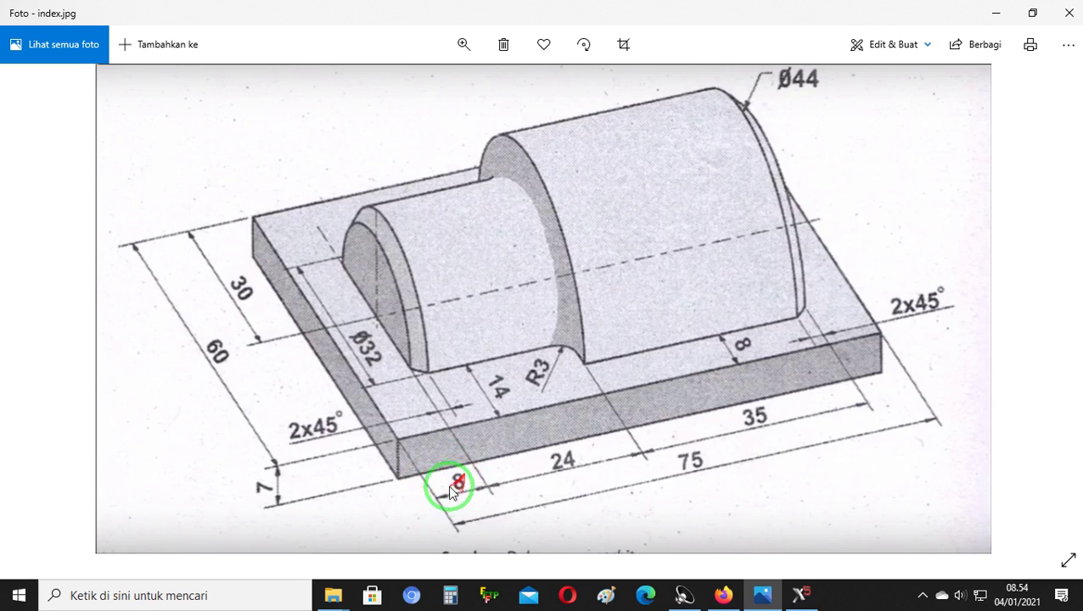
left_click(803, 594)
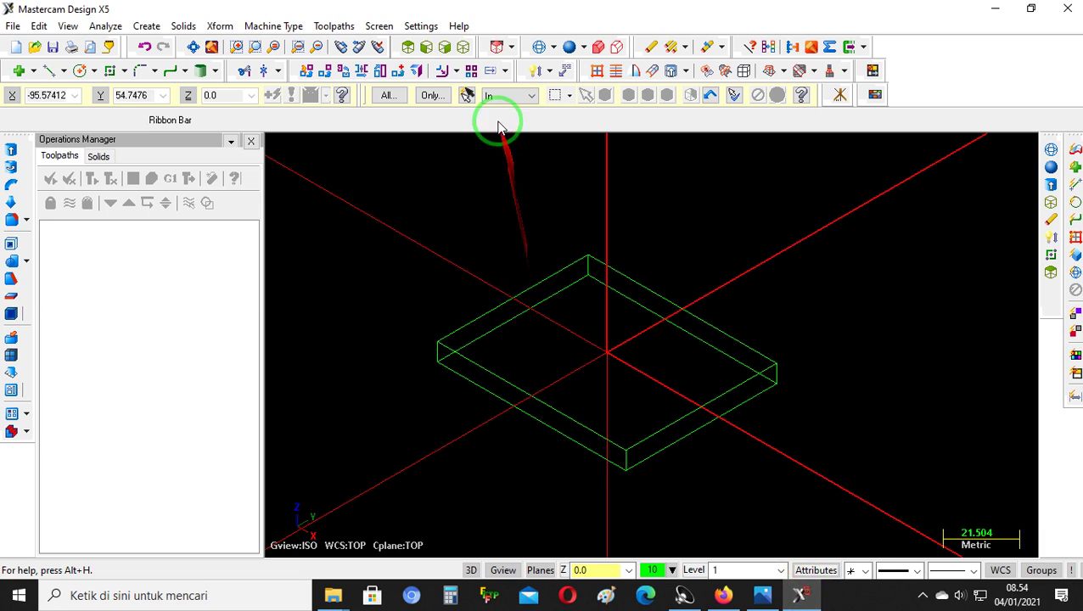
left_click(409, 47)
scroll(574, 371, "down", 1)
scroll(518, 305, "up", 2)
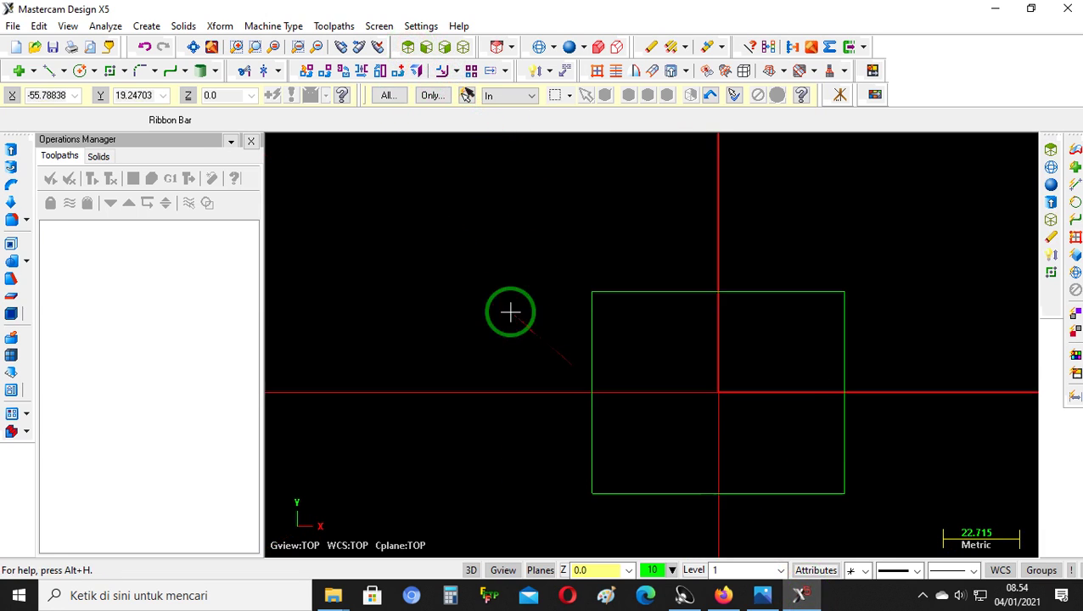
left_click(48, 75)
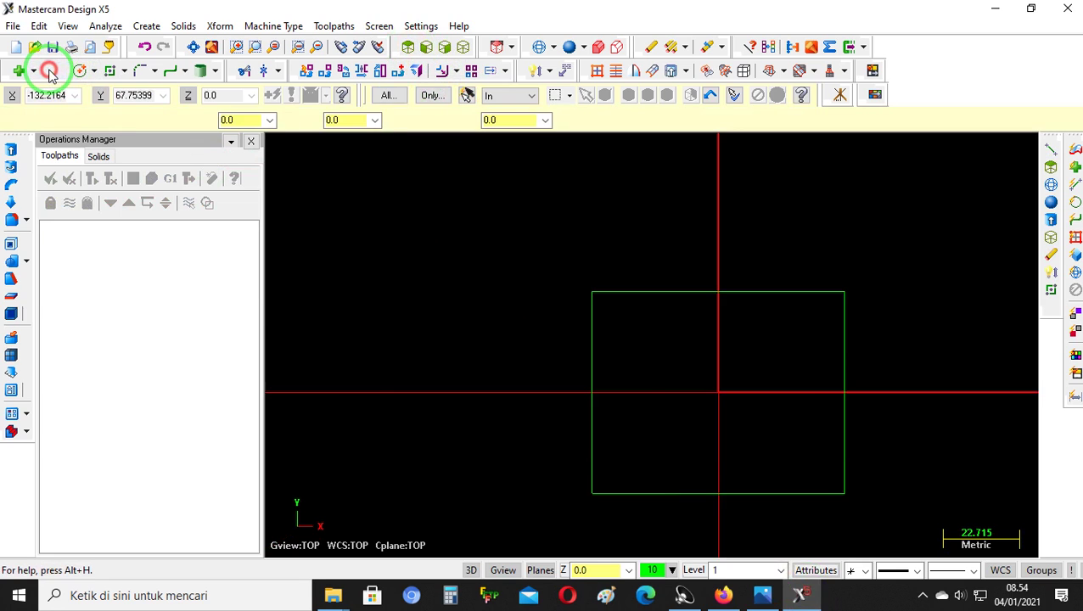
left_click(593, 391)
key("Escape")
key("Escape")
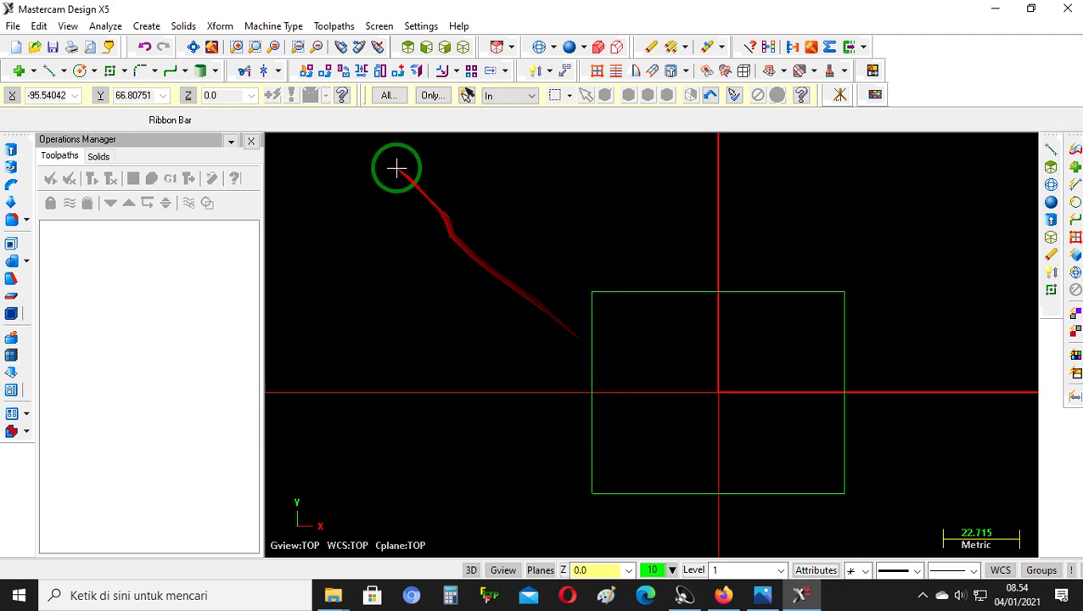
Offset a copy of the rectangle's left vertical side 8 mm inward
left_click(219, 25)
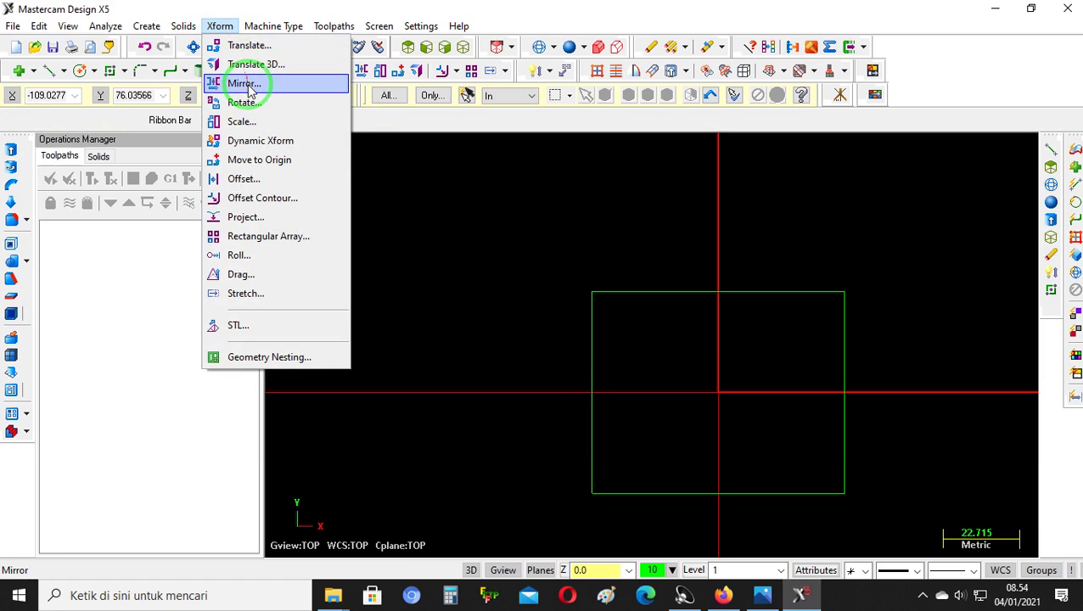
left_click(255, 182)
left_click(115, 253)
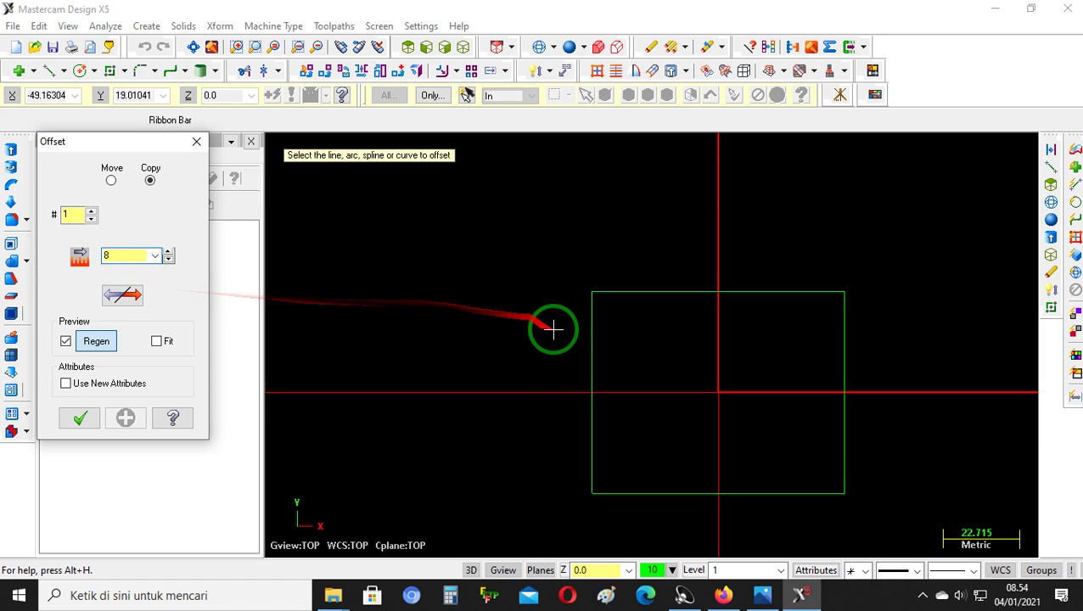
left_click(591, 353)
left_click(641, 353)
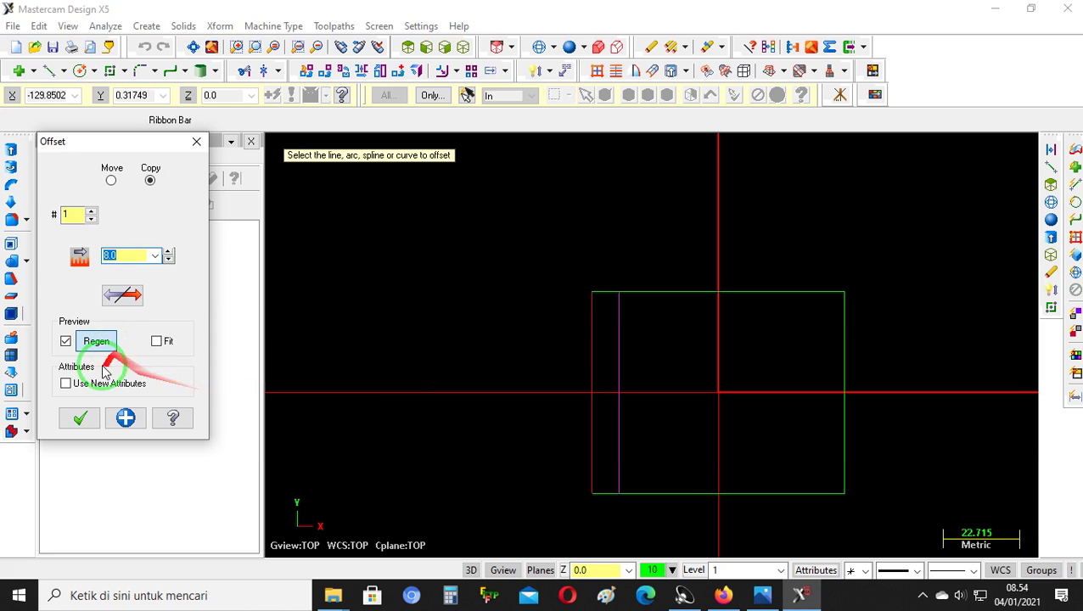
left_click(81, 418)
scroll(612, 435, "down", 3)
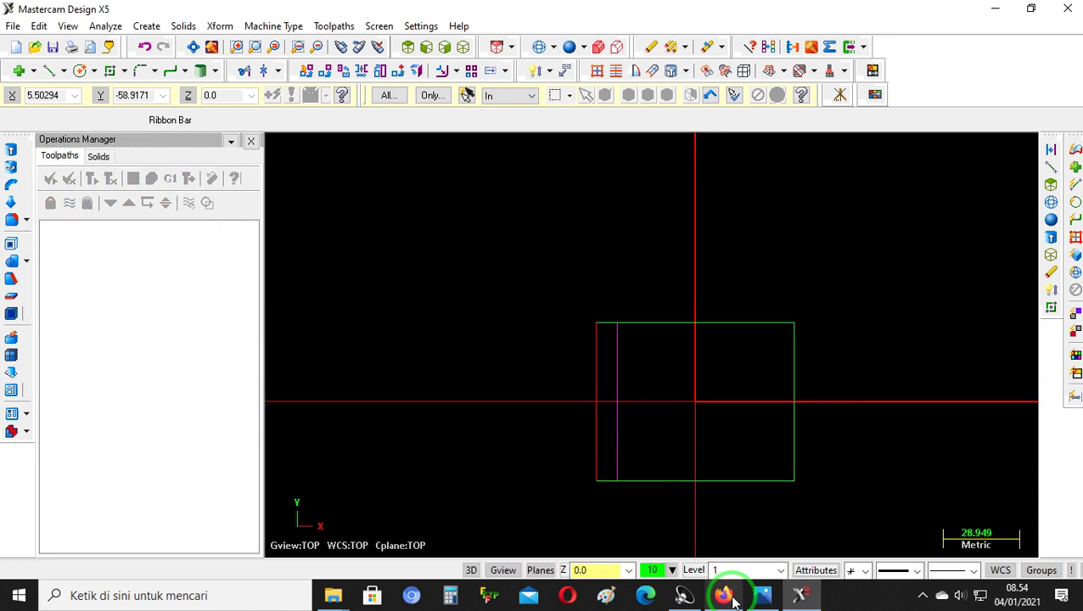
Check the smaller cylinder's length in index.jpg and offset a copy of the inner vertical line 24 mm to the right in Mastercam
left_click(724, 595)
left_click(730, 597)
left_click(762, 594)
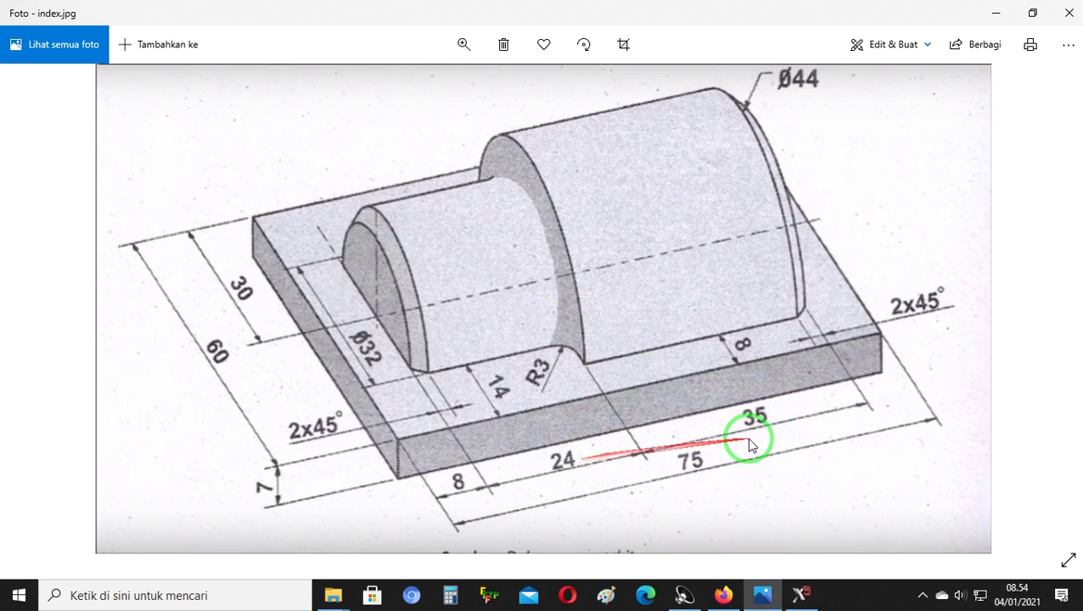
left_click(798, 594)
left_click(220, 27)
mouse_move(183, 26)
mouse_move(220, 26)
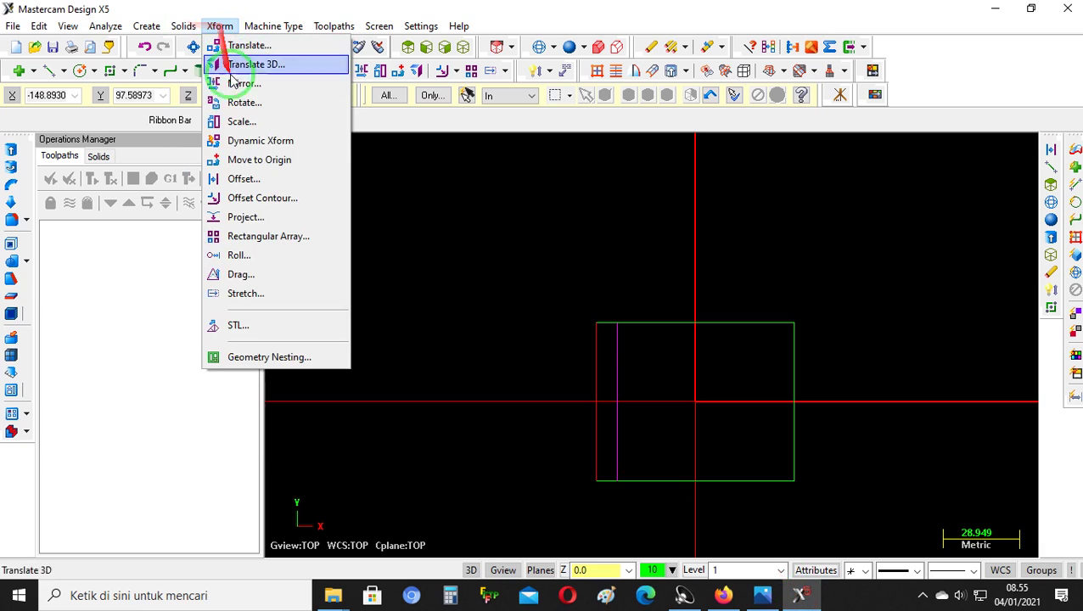
left_click(247, 177)
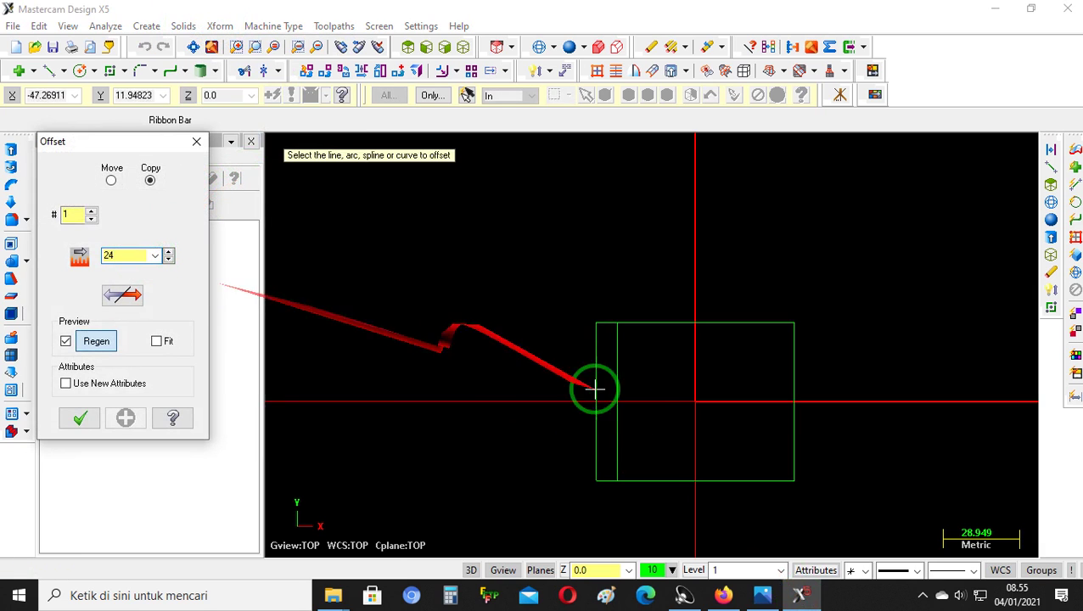
left_click(631, 382)
left_click(661, 384)
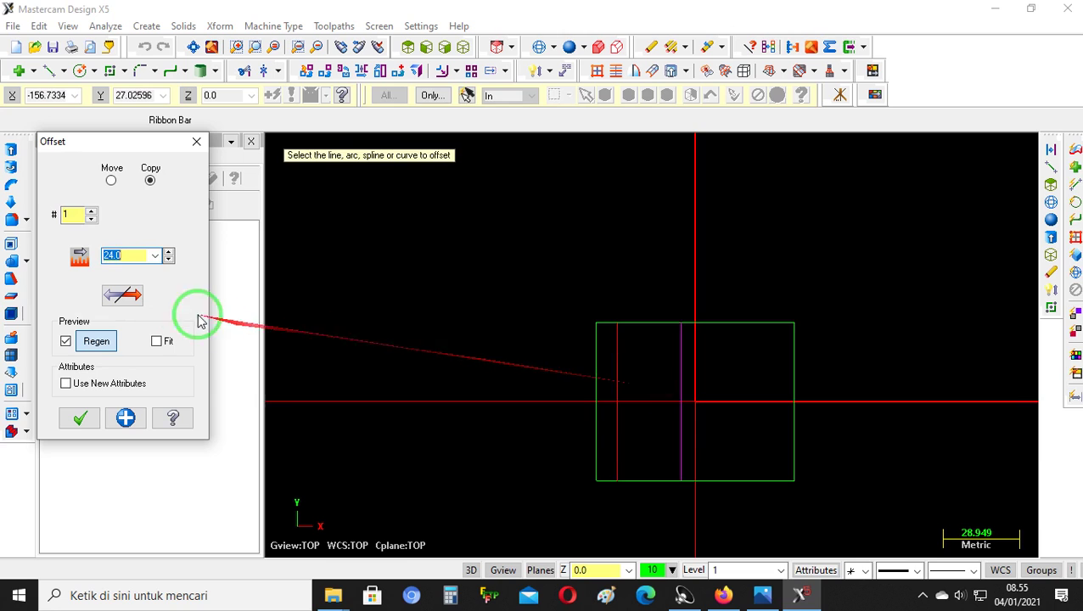
left_click(80, 416)
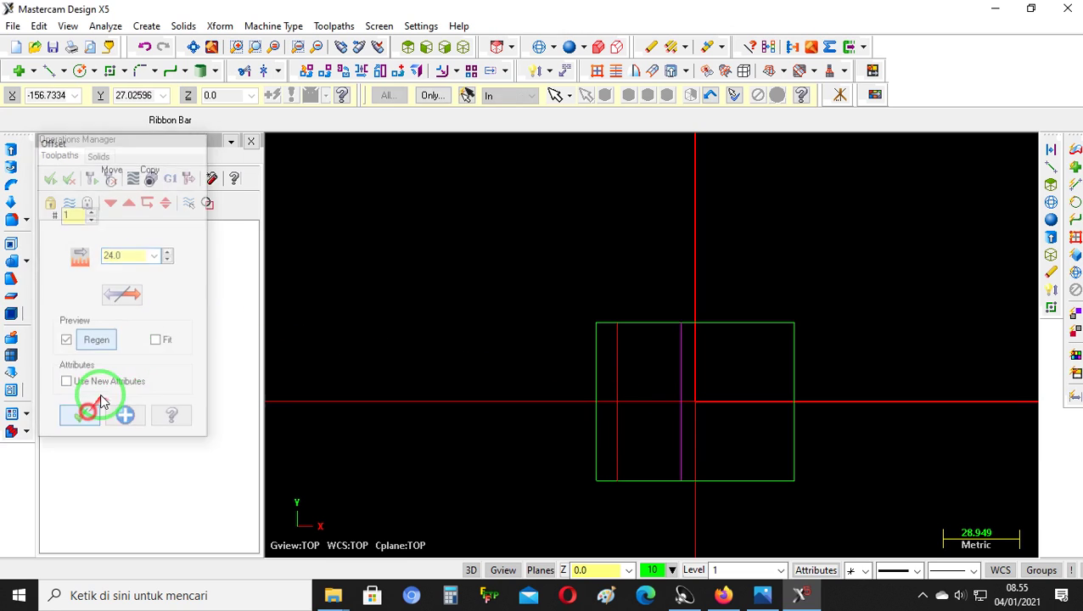
Offset a copy of the 24 mm offset line 35 mm to the right, following the length in index.jpg
left_click(220, 25)
left_click(242, 179)
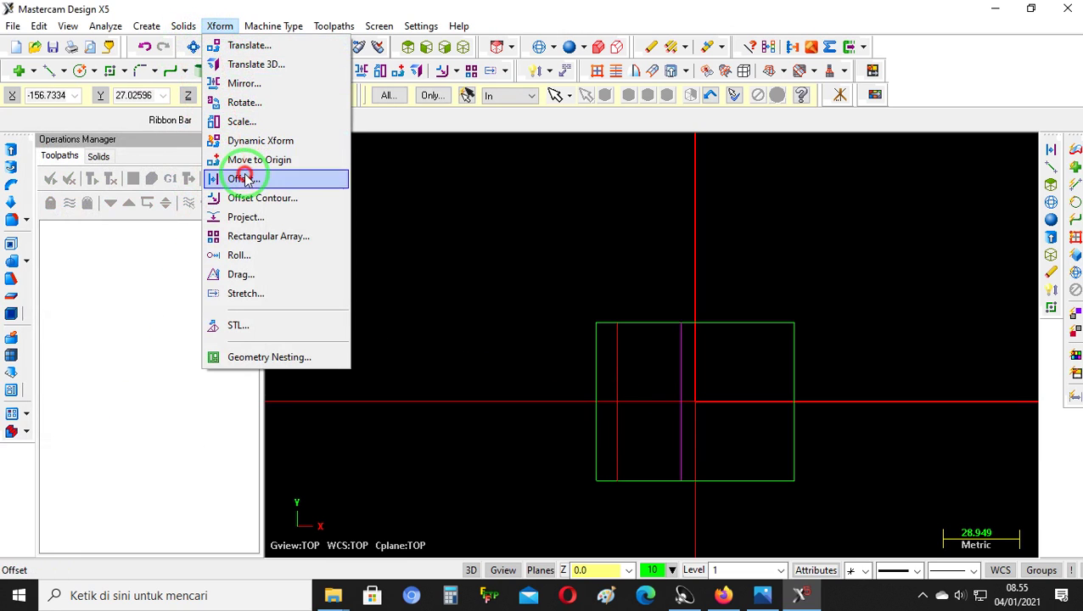
left_click(755, 597)
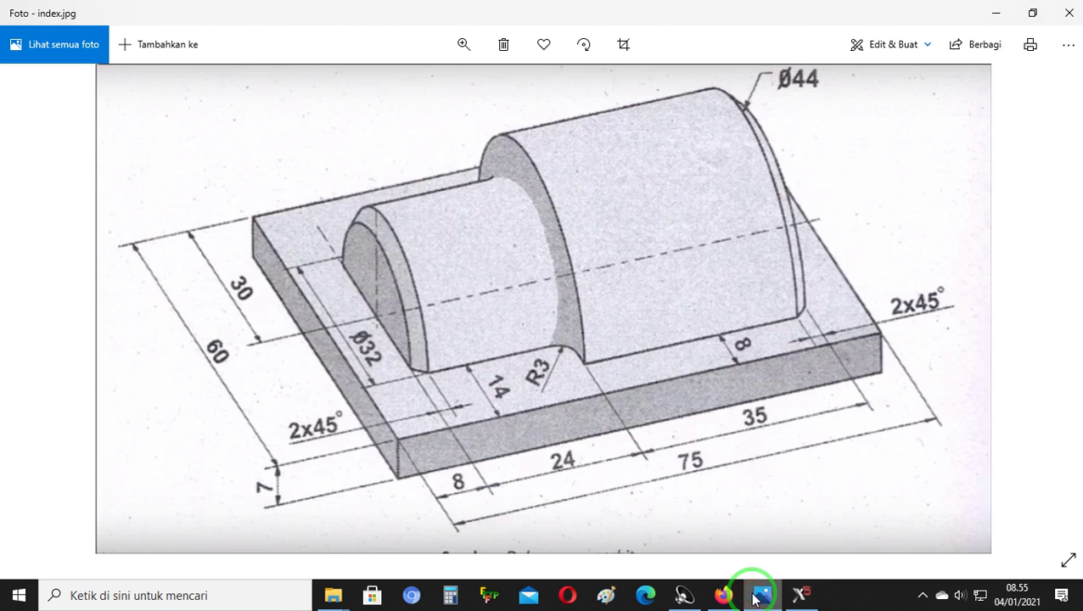
left_click(758, 597)
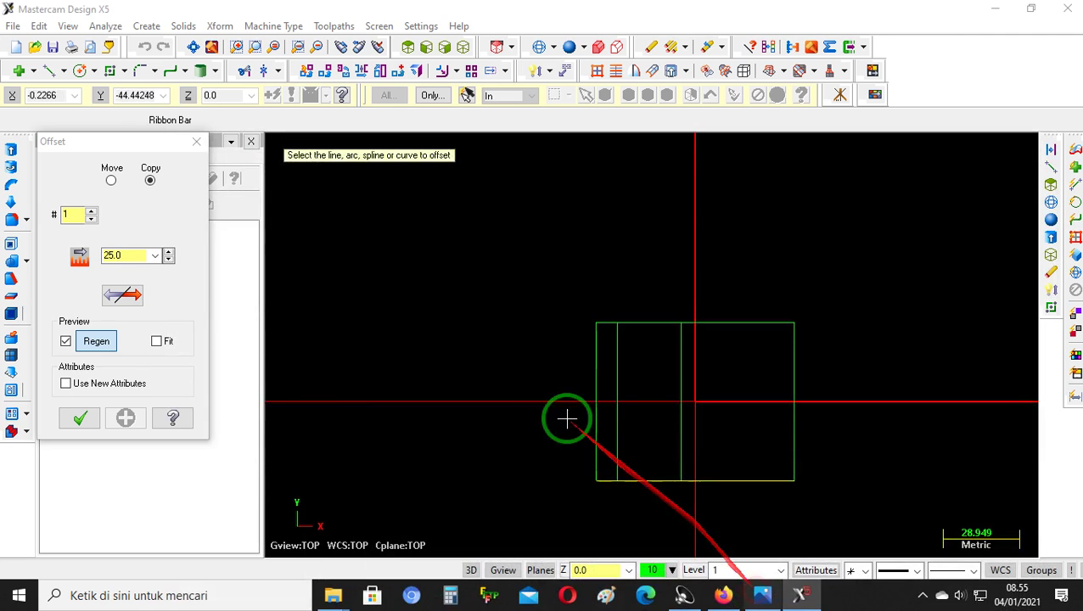
double_click(141, 255)
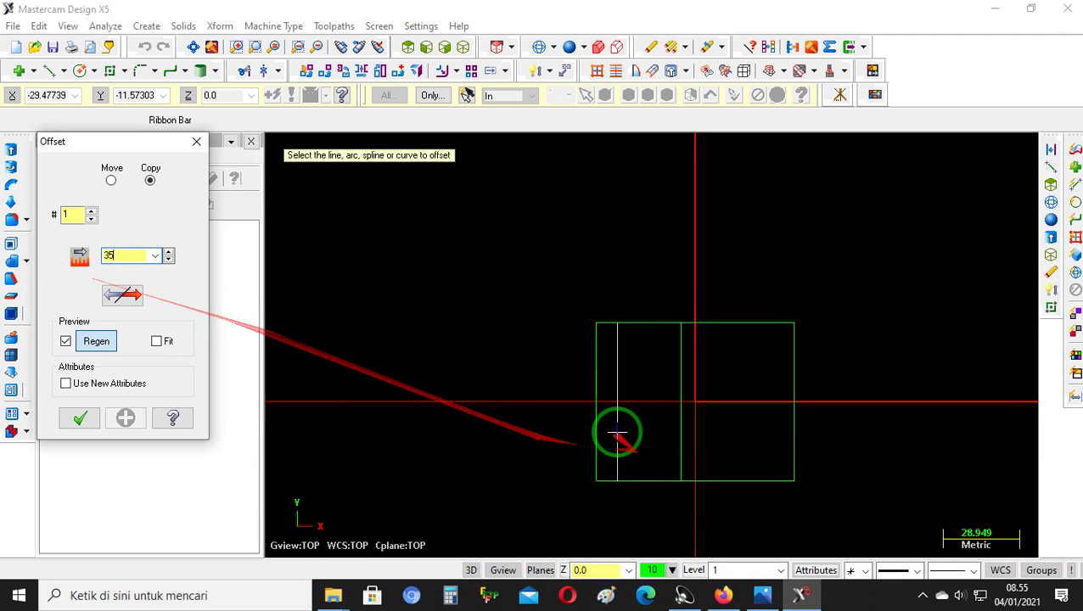
left_click(683, 365)
left_click(722, 370)
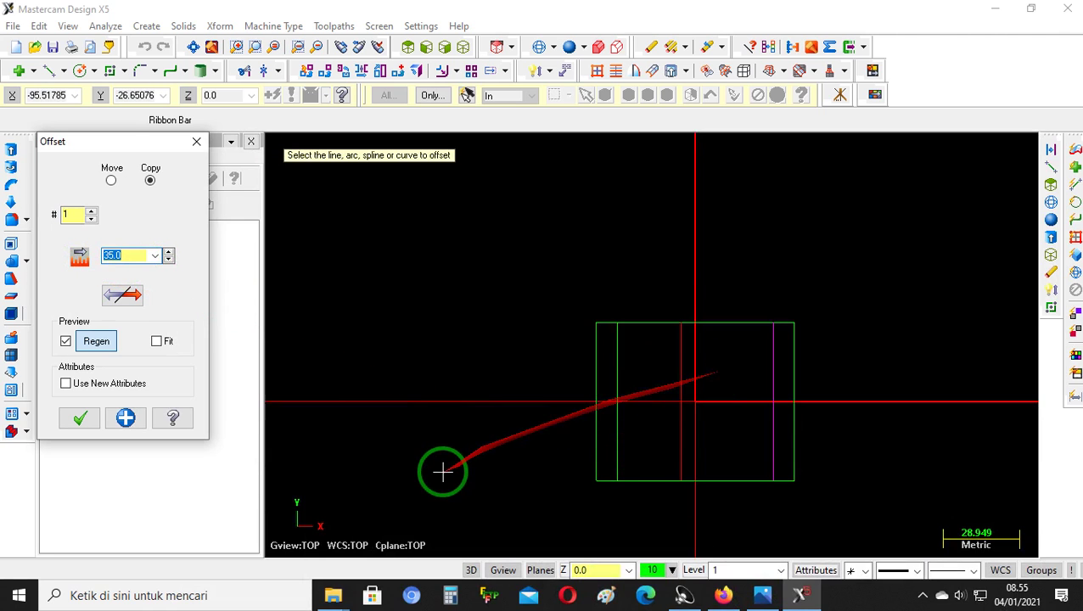
Recheck the section lengths in index.jpg and discard the 24 mm and 35 mm offset lines in Mastercam
left_click(798, 596)
left_click(798, 595)
left_click(763, 595)
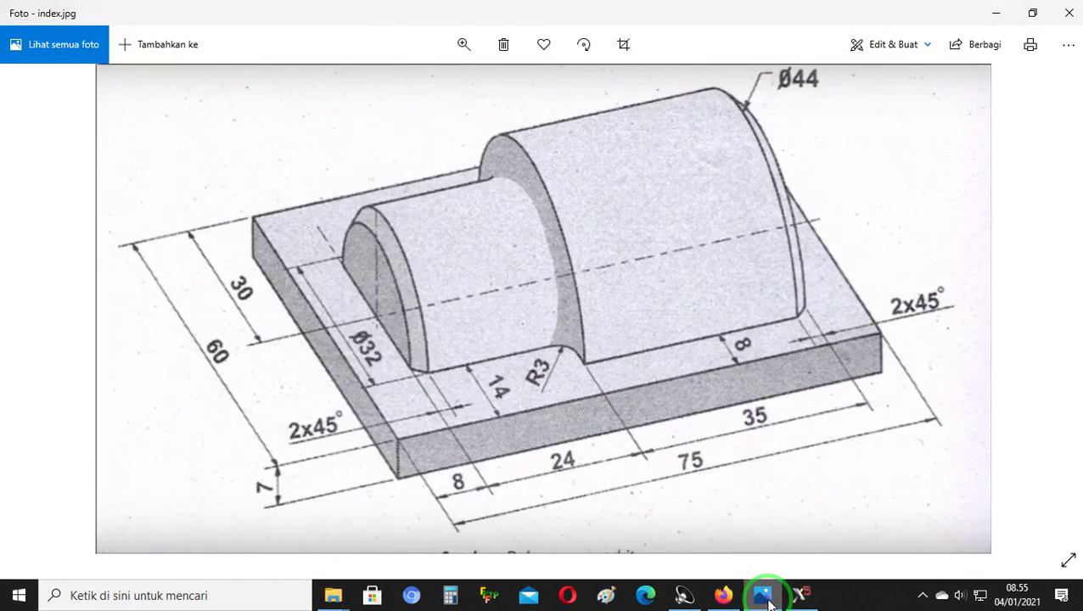
left_click(766, 597)
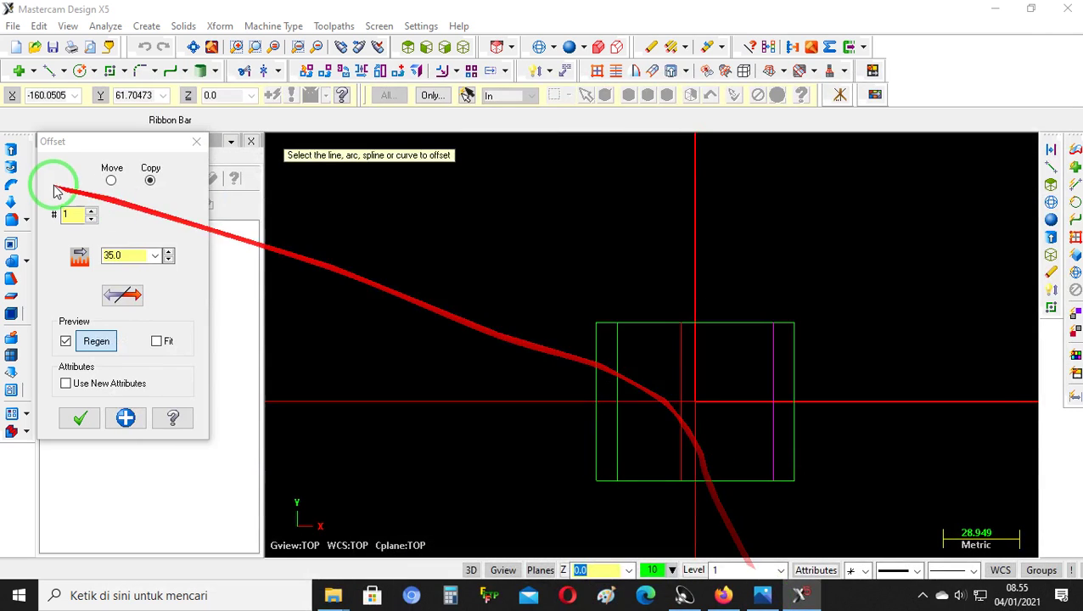
left_click(188, 146)
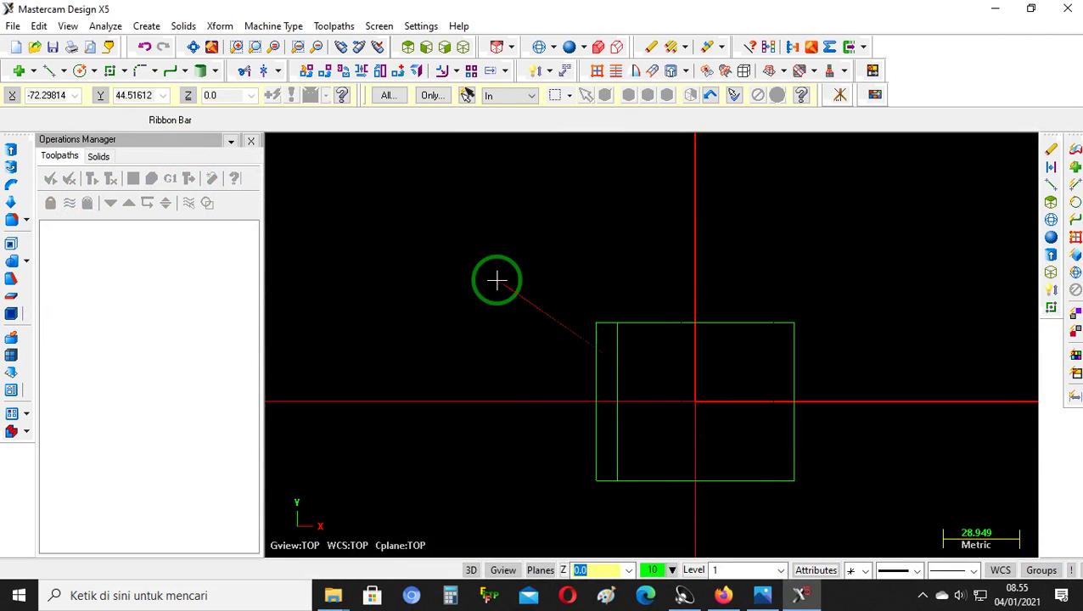
Offset a copy of the inner vertical line near the left side 24 mm to the right, following the length in index.jpg
left_click(219, 27)
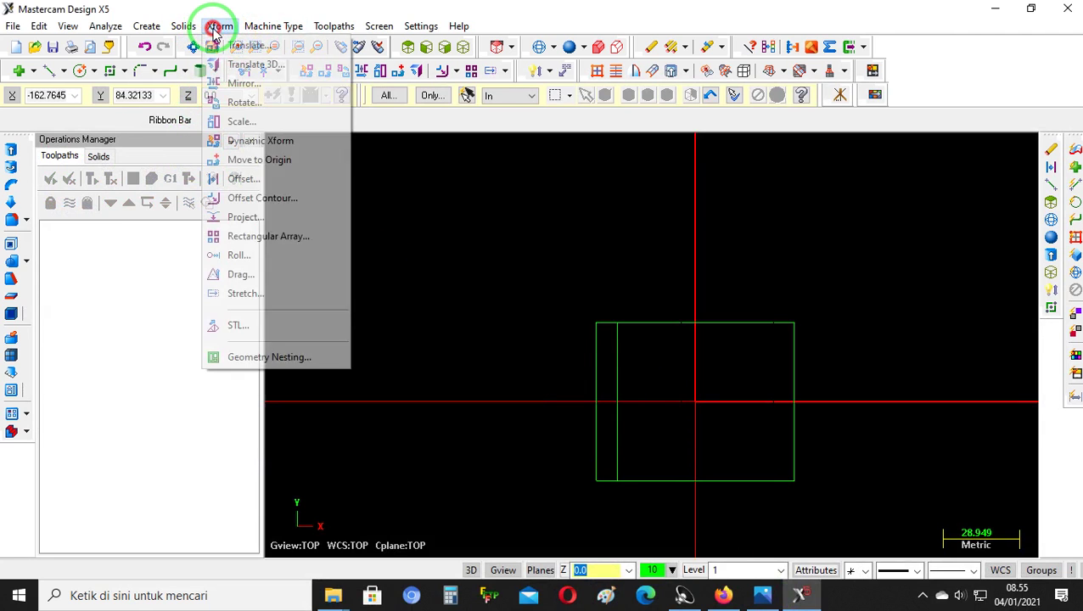
left_click(238, 181)
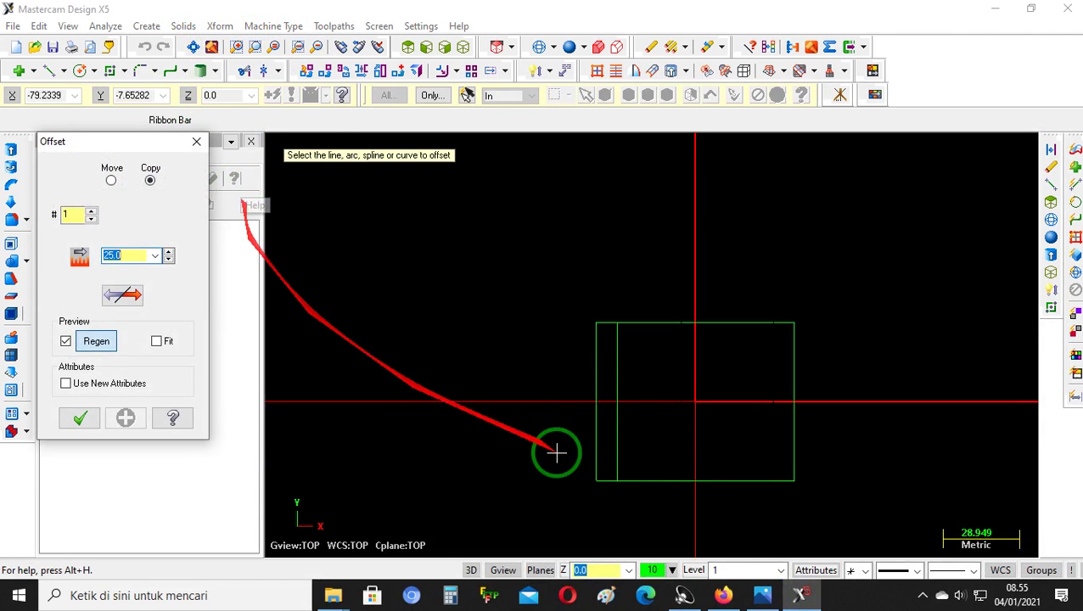
left_click(760, 594)
left_click(762, 594)
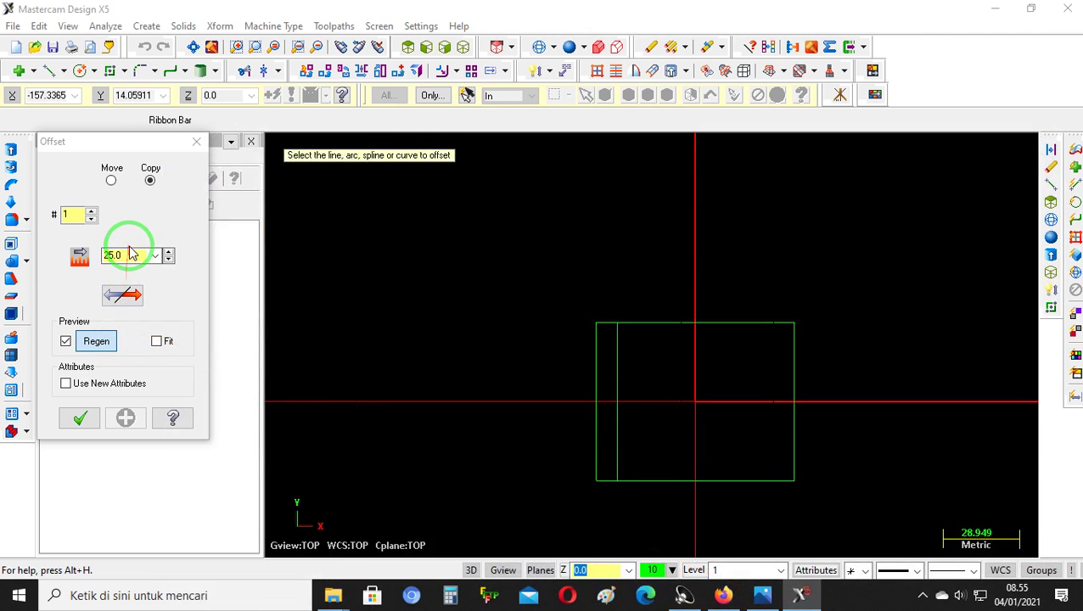
double_click(130, 253)
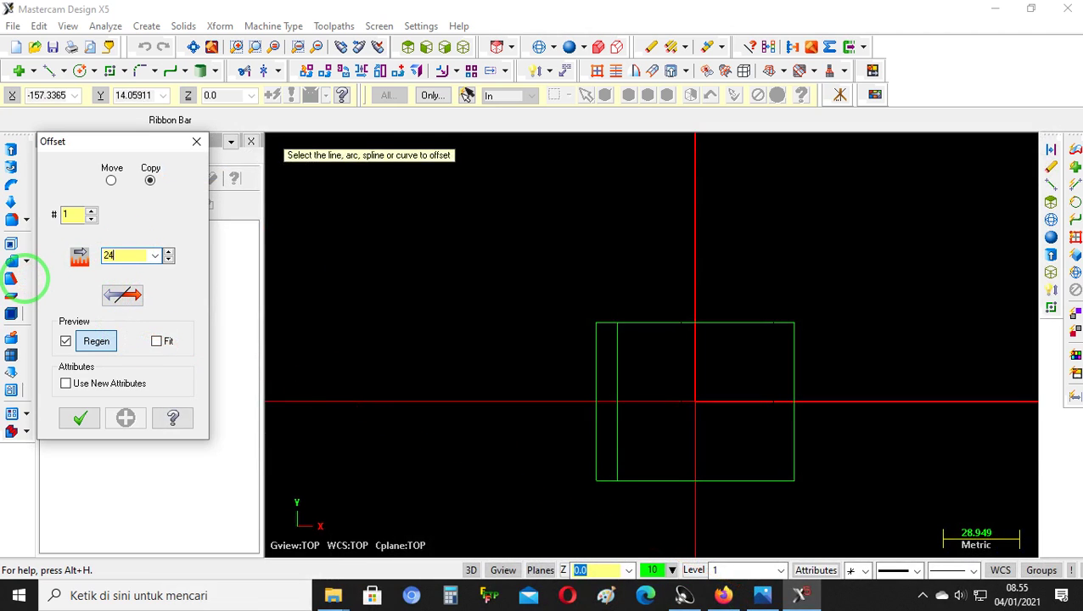
type("24")
left_click(619, 363)
left_click(693, 365)
left_click(80, 418)
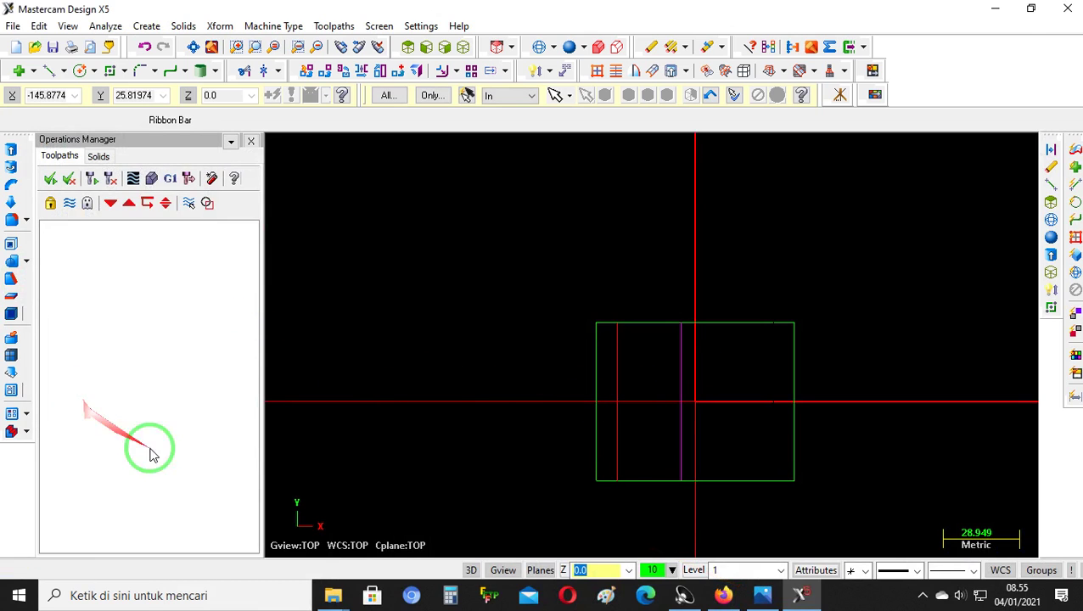
Check the larger cylinder's length in index.jpg, offset a copy of the middle section line 35 mm to the right in Mastercam, and clear the result colours
left_click(763, 595)
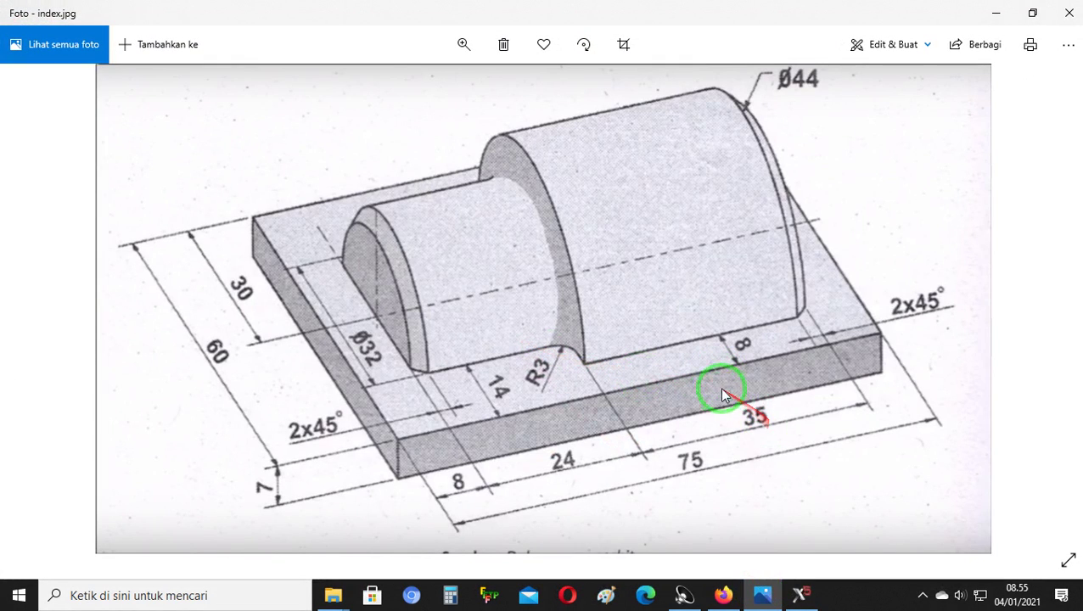
left_click_drag(722, 394, 773, 416)
mouse_move(641, 409)
left_mouse_down()
mouse_move(622, 433)
mouse_move(756, 431)
mouse_move(783, 550)
left_mouse_up()
left_click(800, 596)
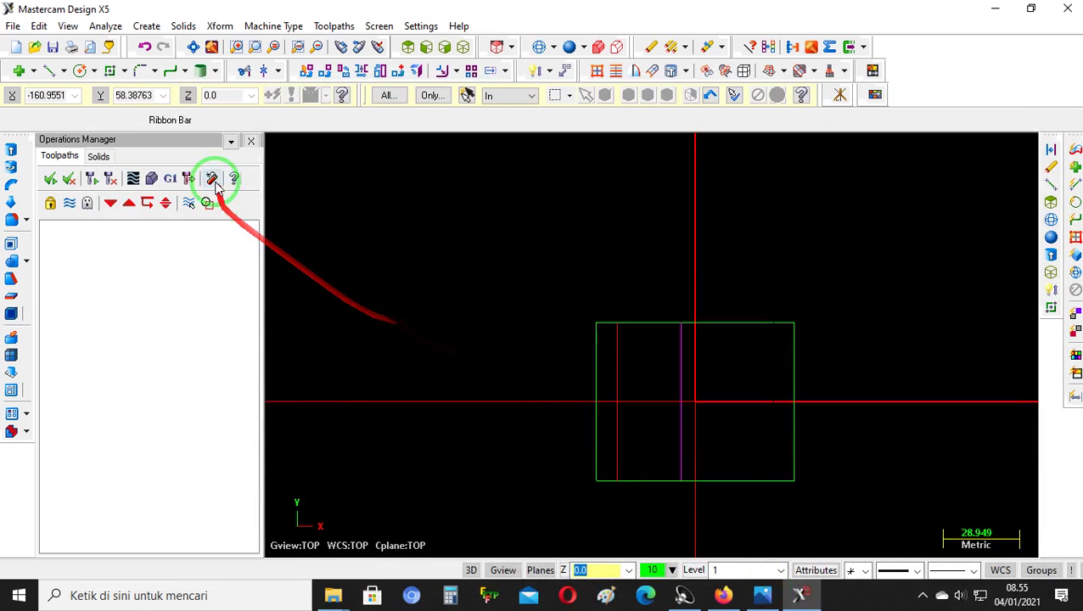
left_click(220, 26)
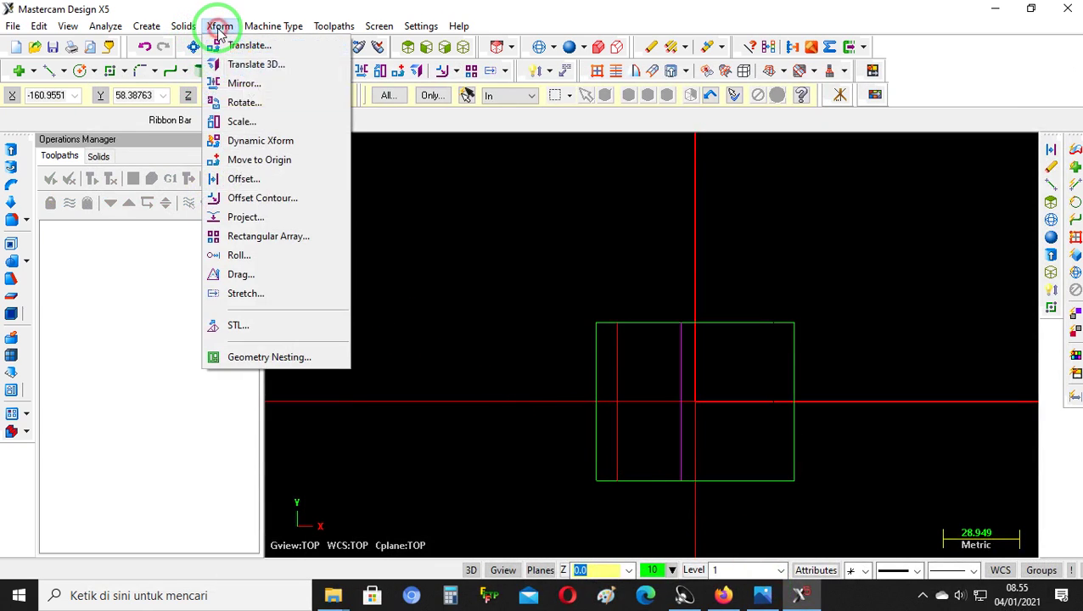
left_click(259, 179)
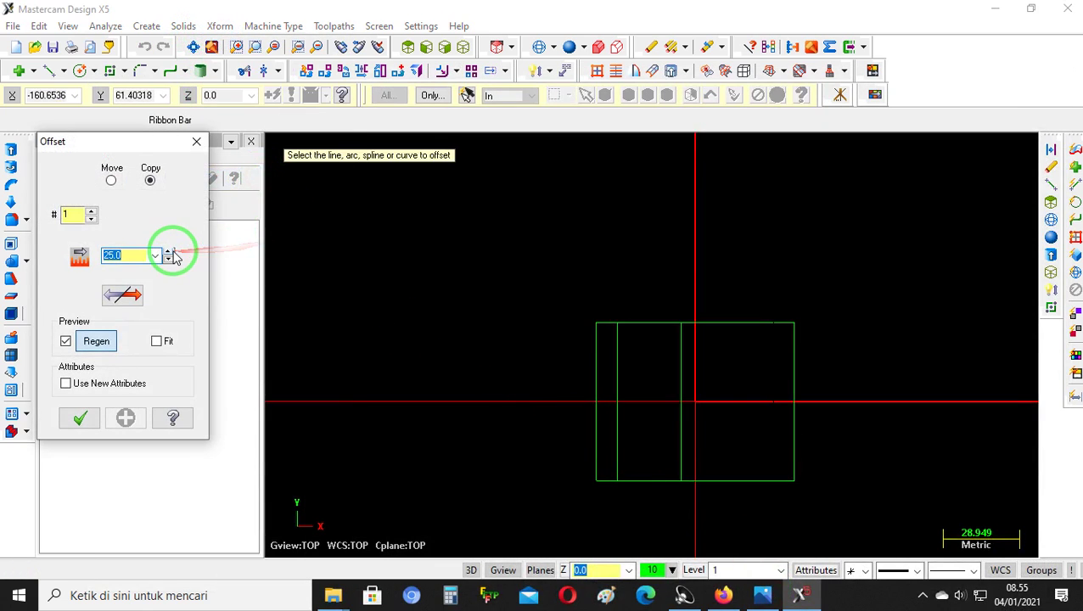
type("35")
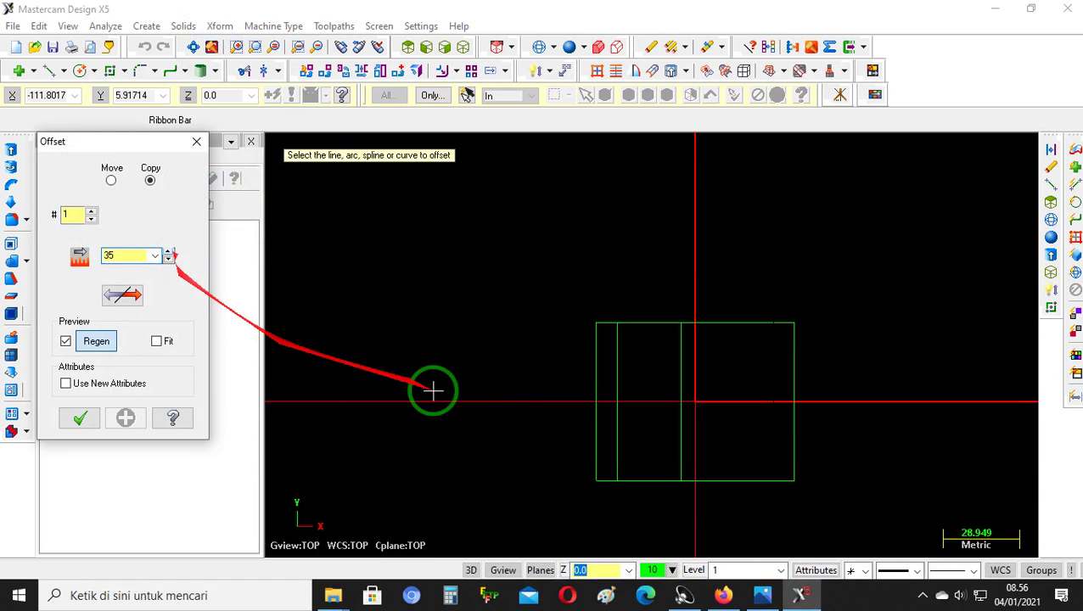
left_click(684, 362)
left_click(724, 370)
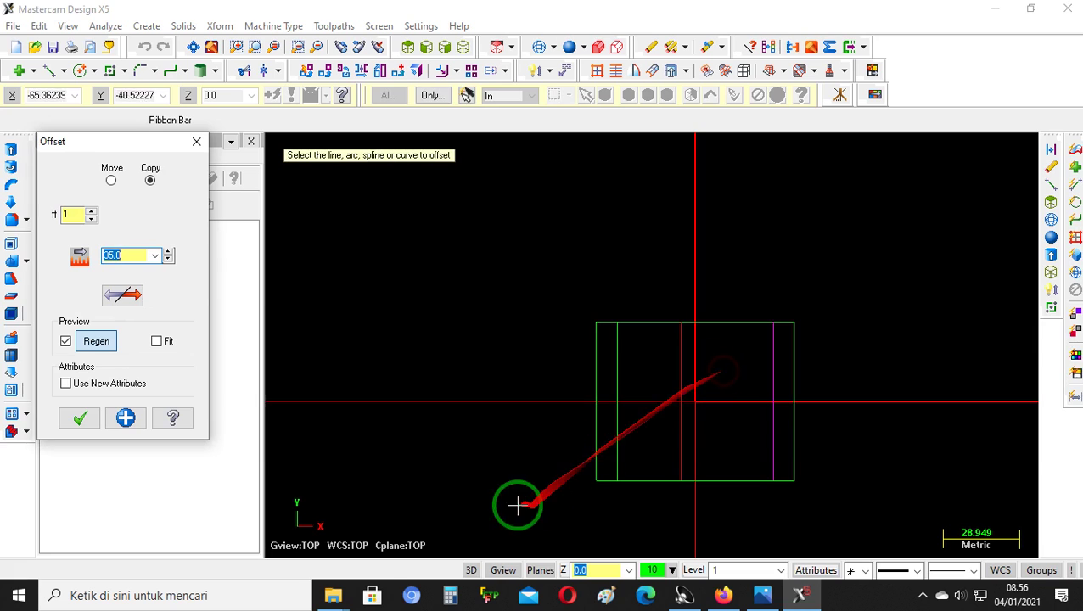
left_click(81, 417)
scroll(728, 360, "down", 2)
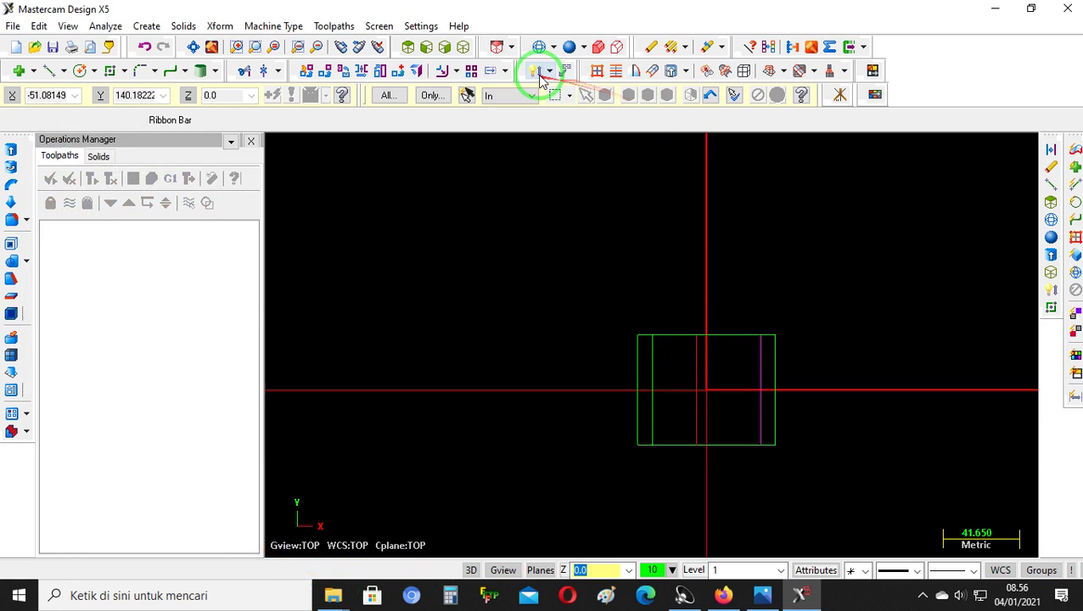
left_click(767, 48)
Draw a 59 mm horizontal centre line between the midpoints of the first and last section lines, and hide the coordinate axes
scroll(660, 478, "up", 4)
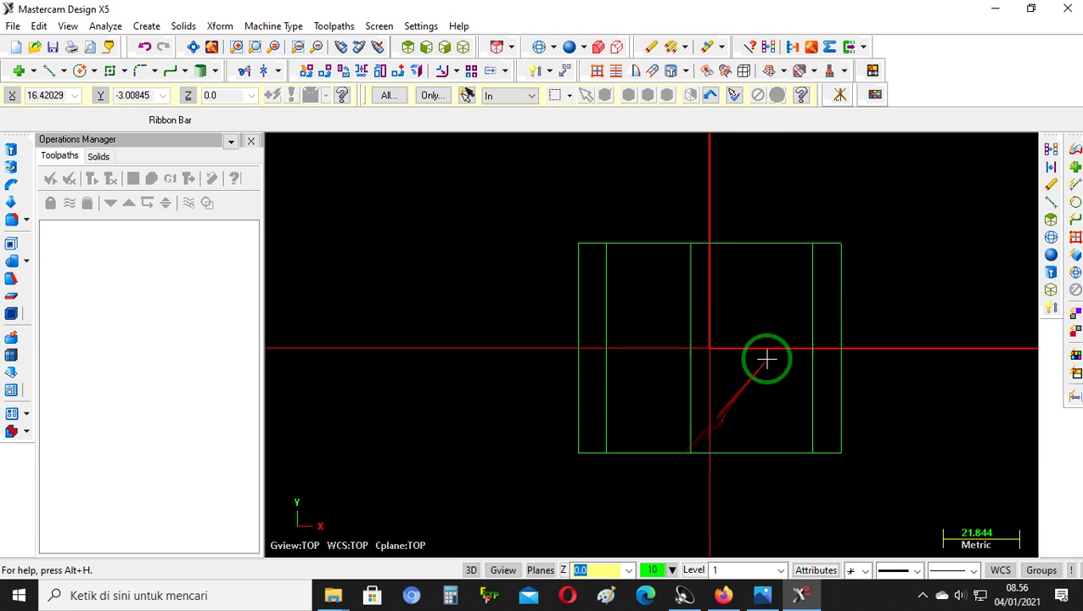
left_click(46, 70)
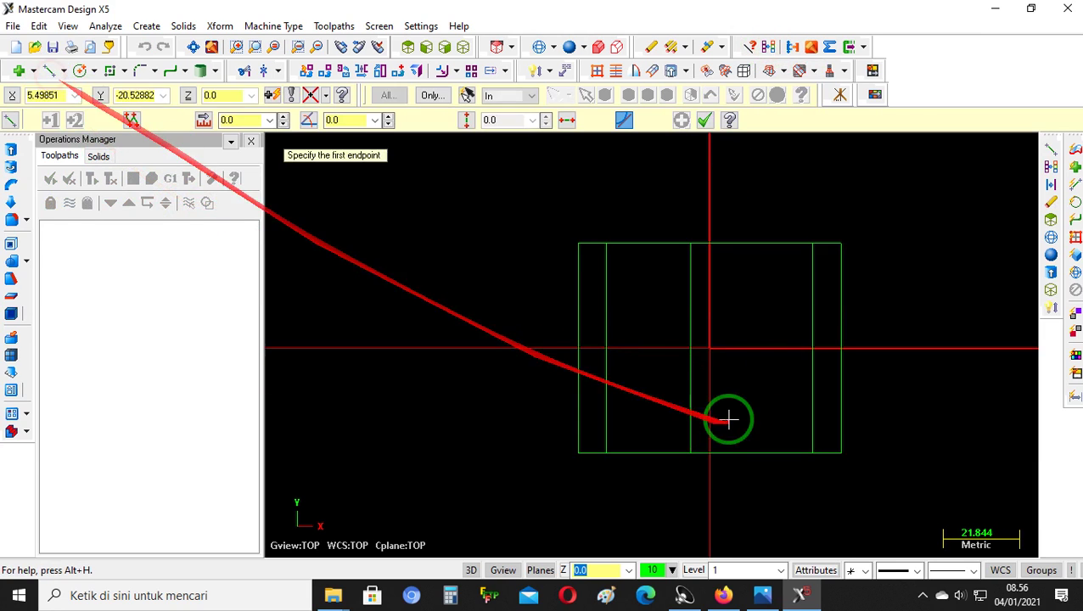
left_click(607, 348)
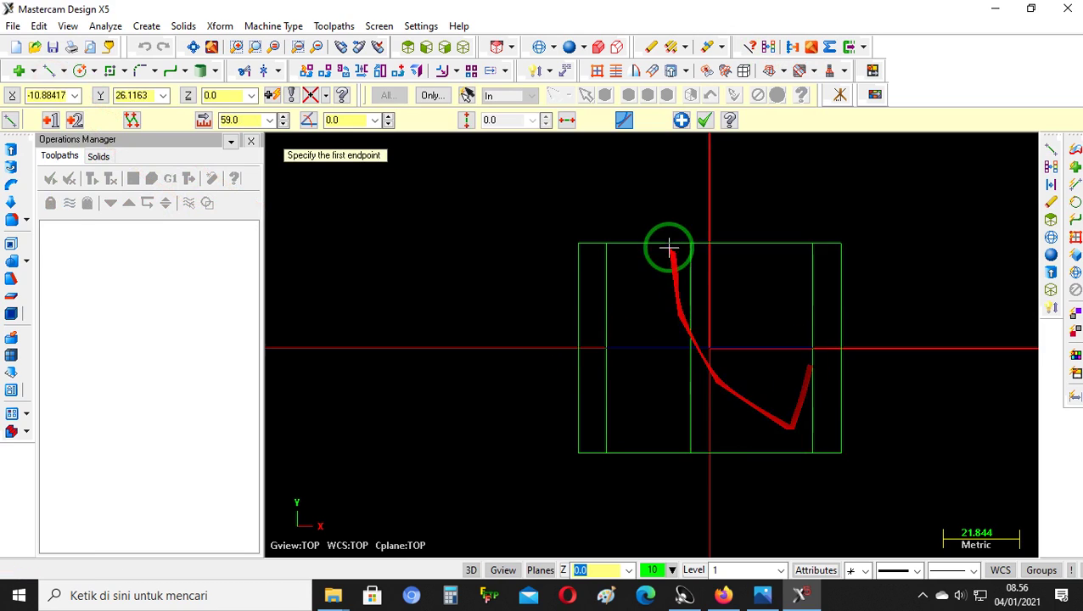
left_click(704, 120)
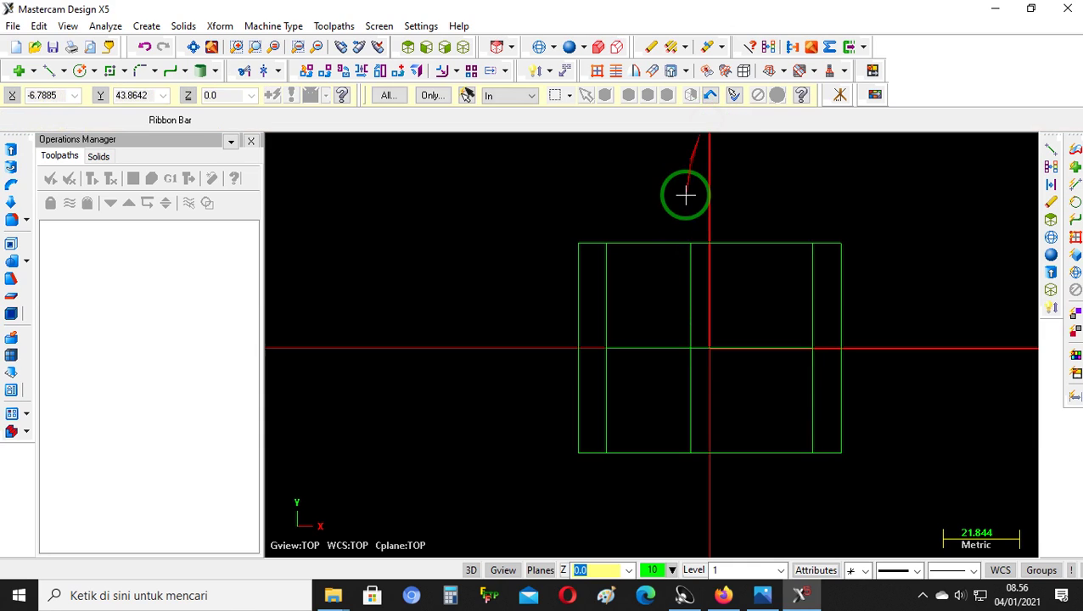
left_click(839, 97)
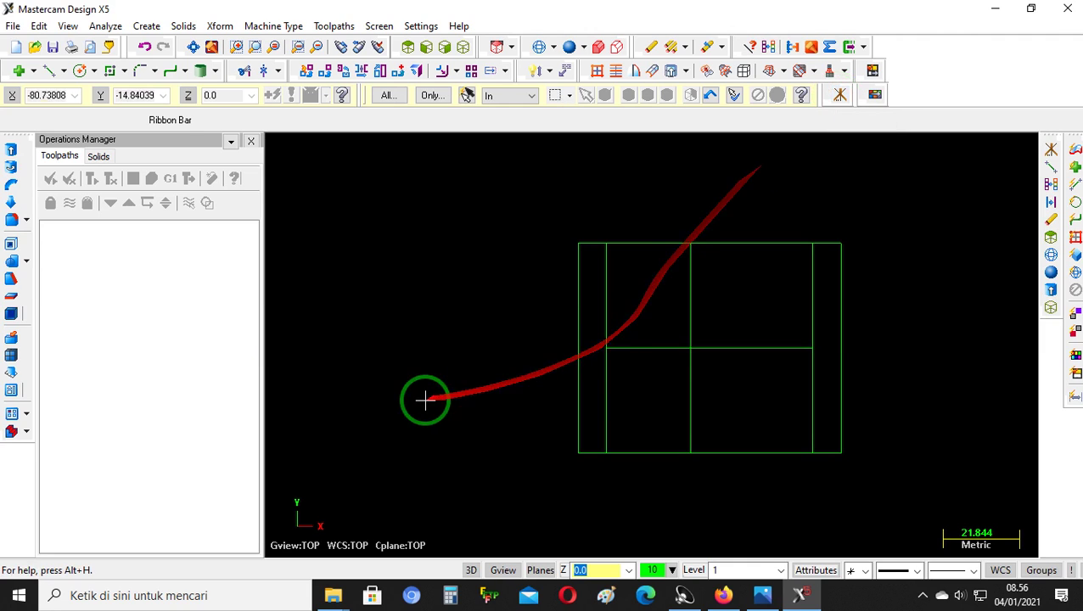
Check the smaller cylinder's diameter in index.jpg and offset copies of the centre line 16 mm above and below it in Mastercam
scroll(426, 424, "down", 2)
left_click(806, 594)
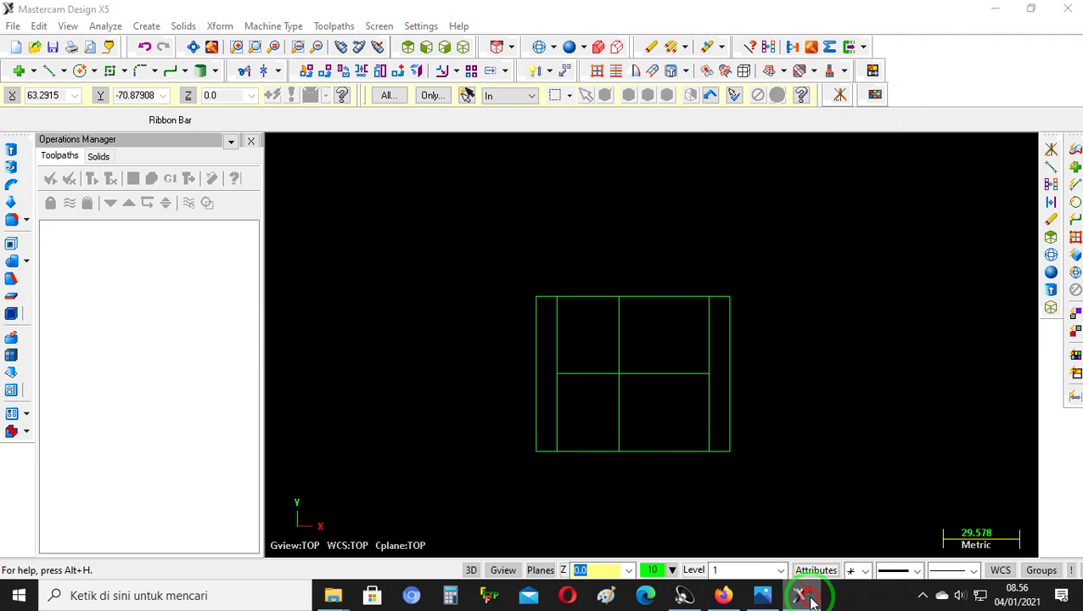
left_click(770, 596)
left_click(770, 604)
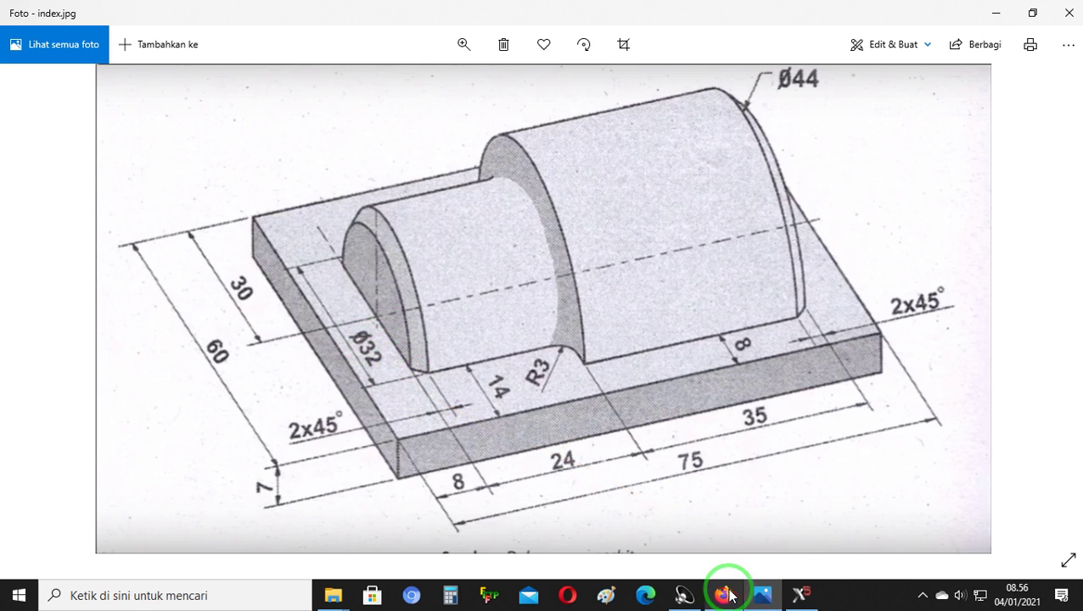
left_click(799, 594)
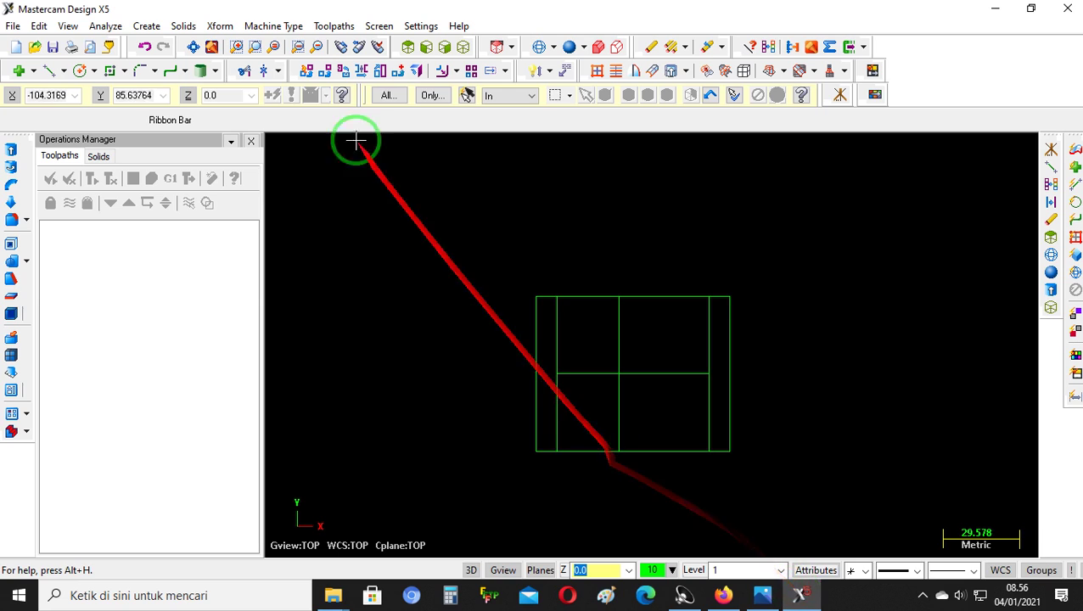
left_click(220, 27)
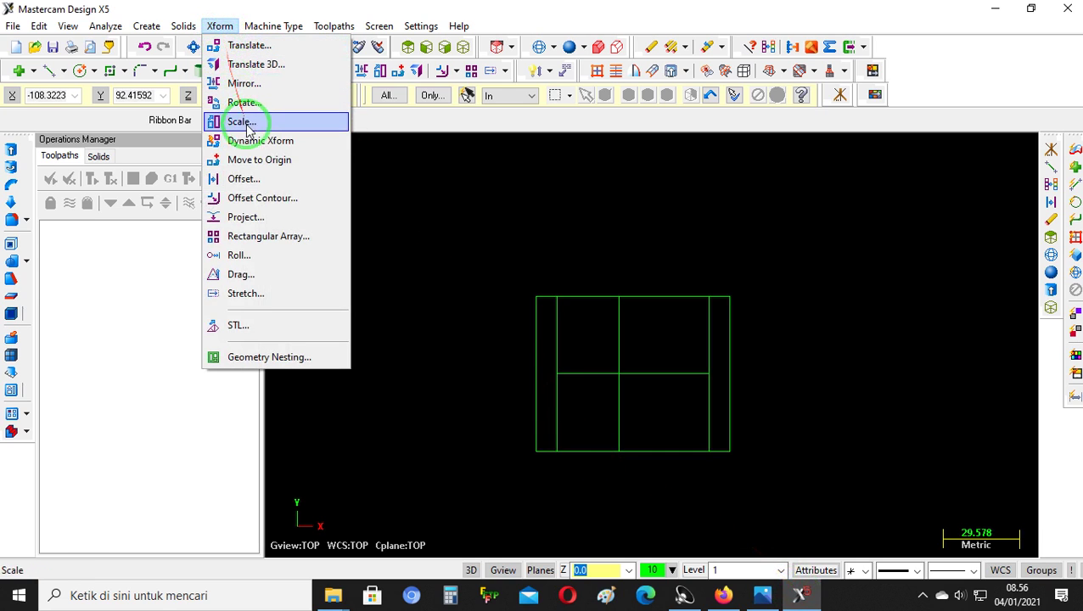
left_click(257, 178)
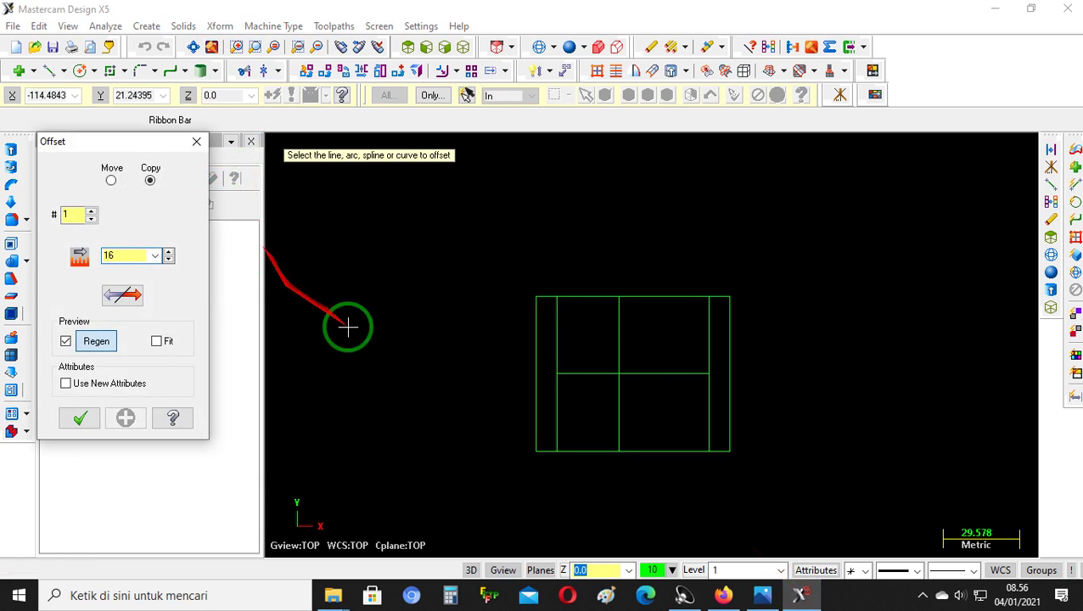
left_click(648, 374)
left_click(653, 341)
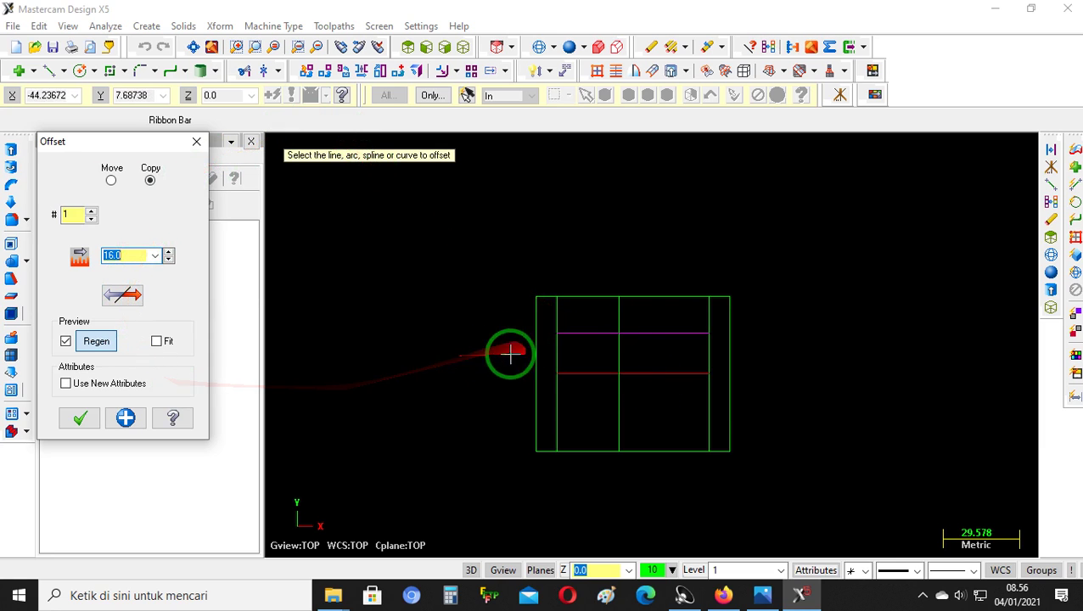
left_click(671, 374)
left_click(671, 423)
left_click(79, 417)
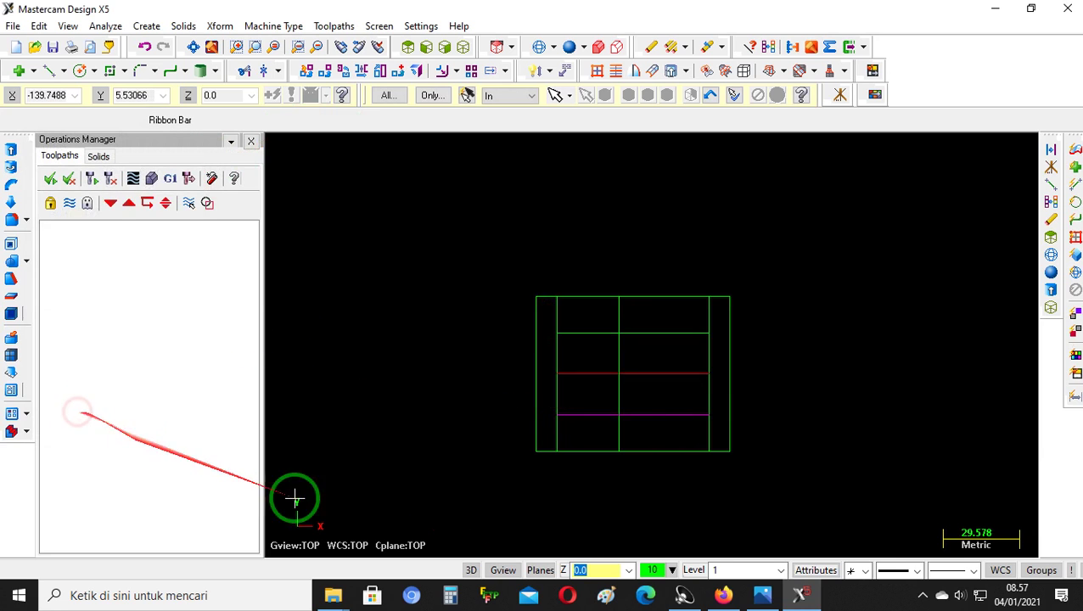
Check the larger cylinder's diameter in index.jpg and offset copies of the centre line 22 mm above and below it in Mastercam
left_click(763, 595)
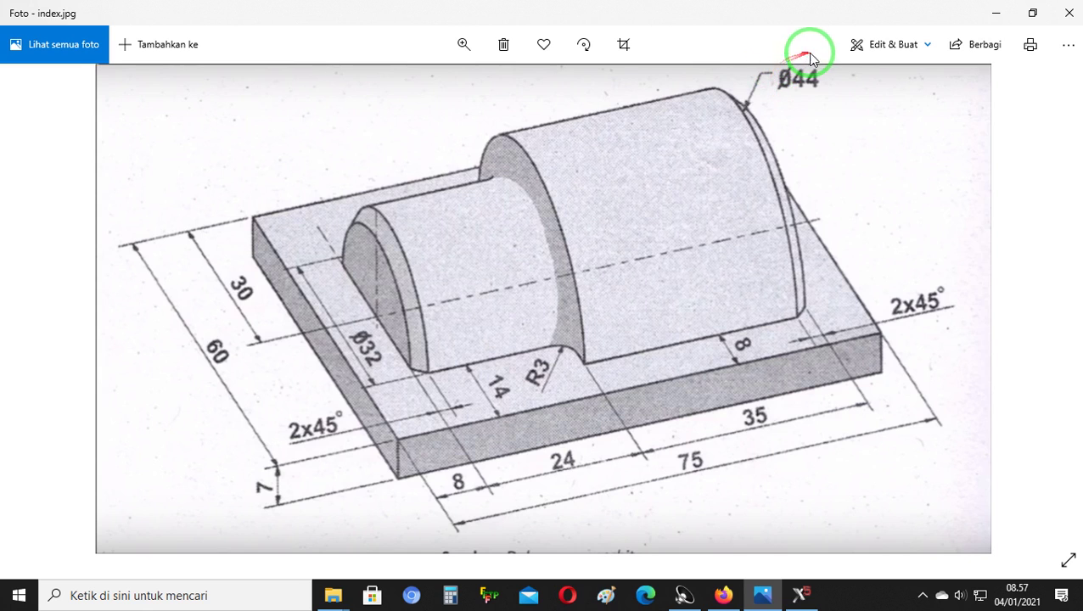
left_click(794, 596)
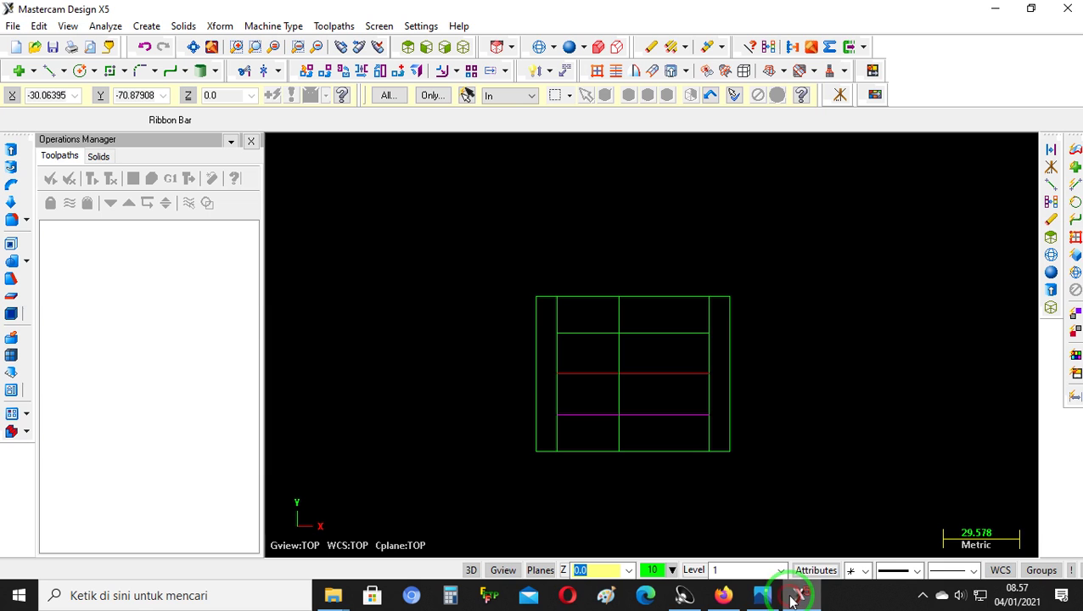
left_click(219, 26)
left_click(254, 179)
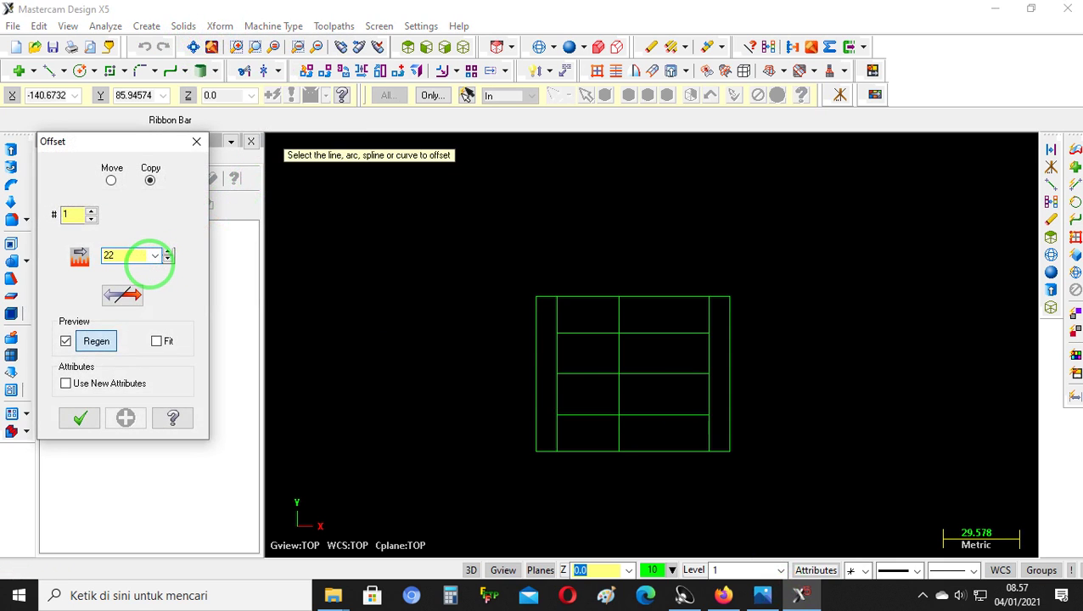
left_click(670, 372)
left_click(666, 350)
left_click(665, 374)
left_click(660, 399)
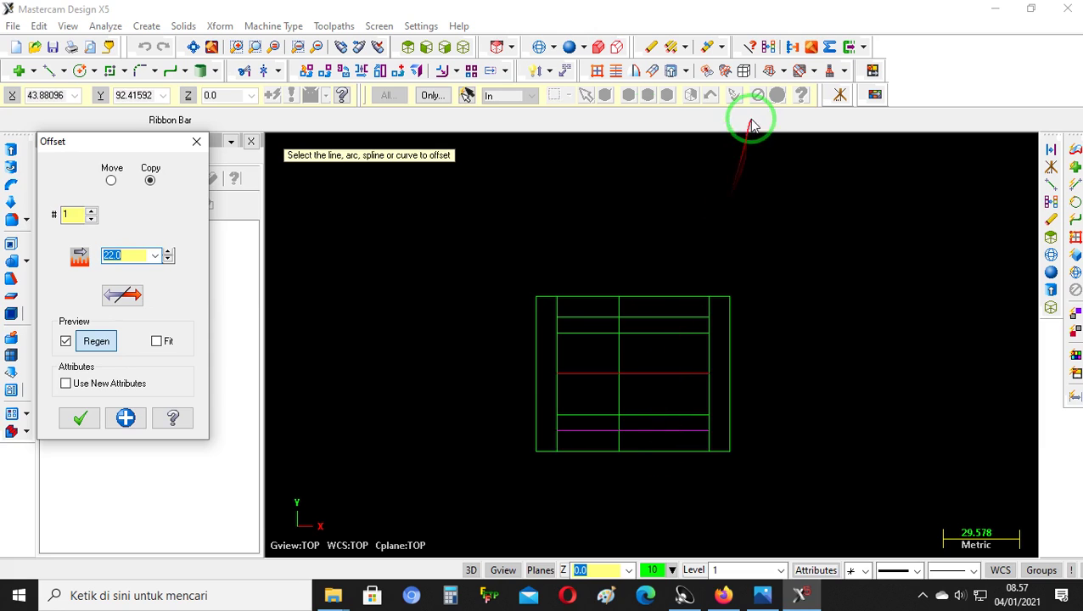
left_click(80, 416)
scroll(625, 364, "up", 1)
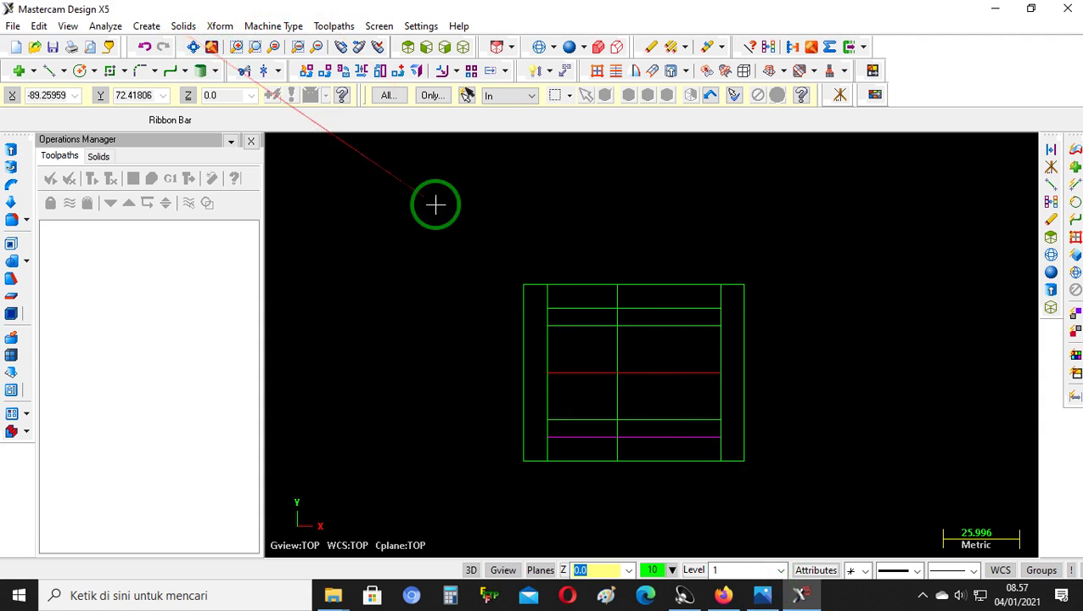
Check the stepped shape in index.jpg and use Divide in Mastercam to remove the line segments outside the profile's upper edge
left_click(762, 595)
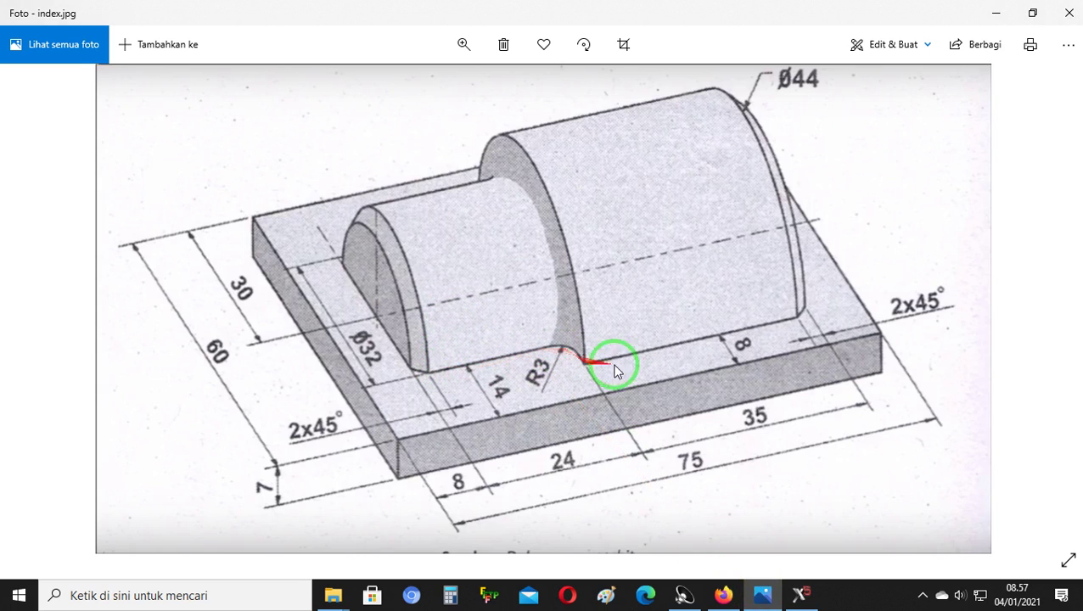
left_click(764, 596)
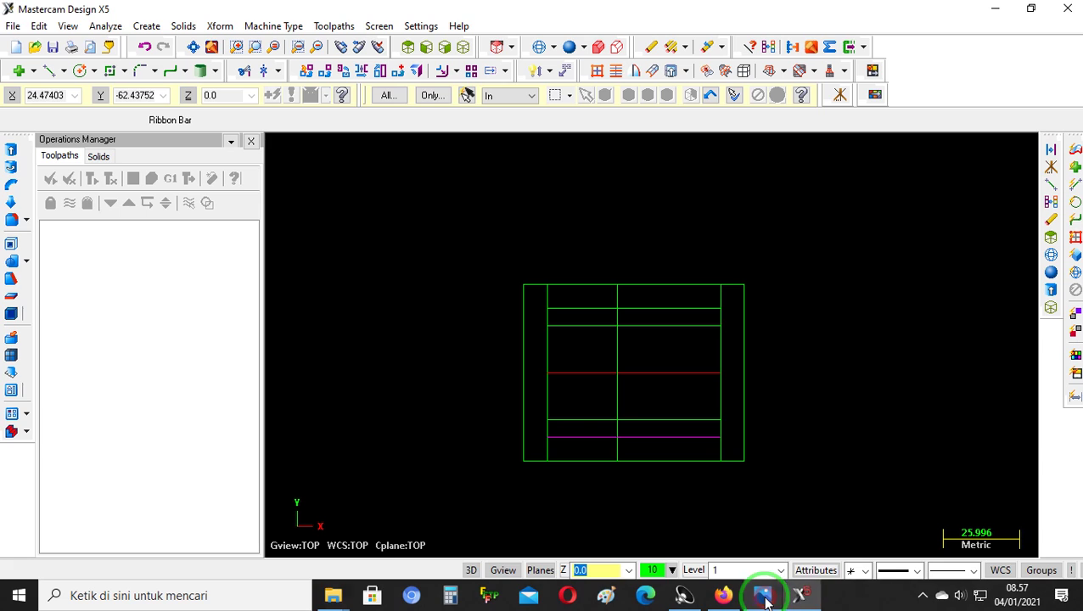
scroll(612, 467, "up", 2)
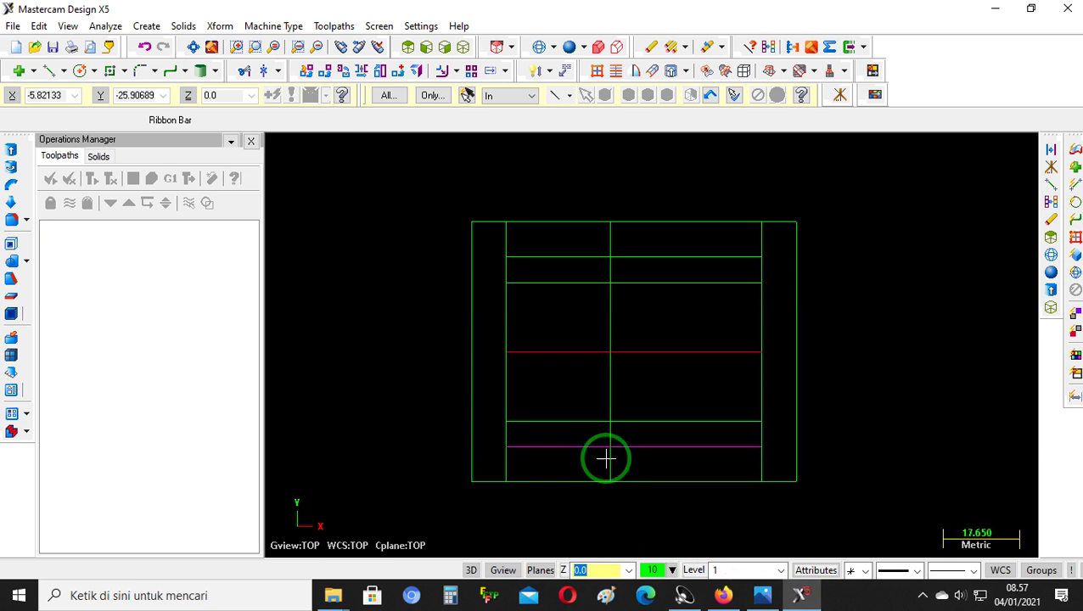
left_click(244, 73)
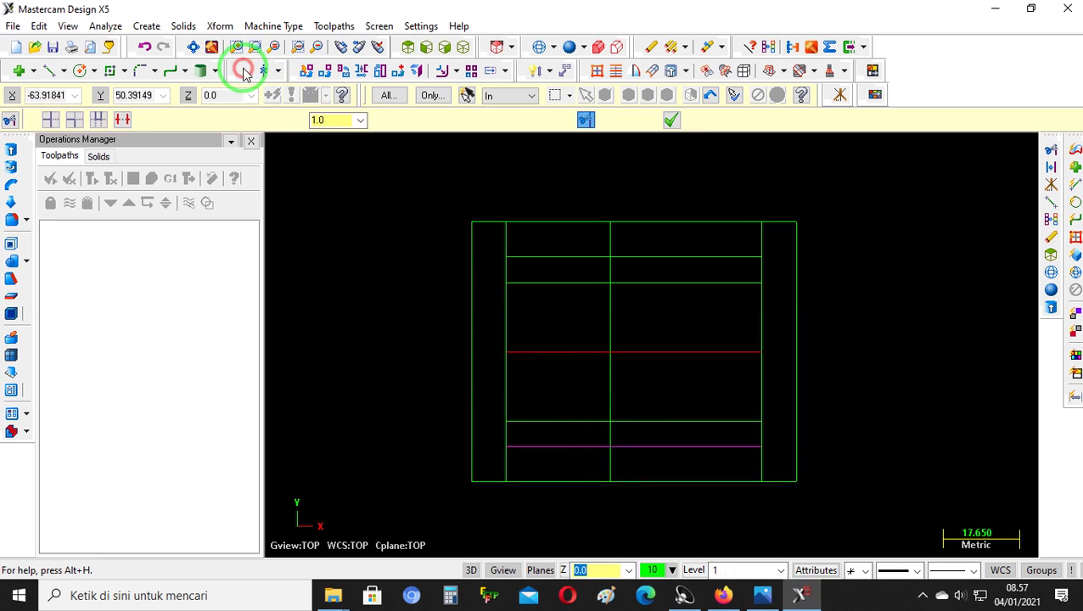
left_click(122, 119)
scroll(484, 295, "up", 1)
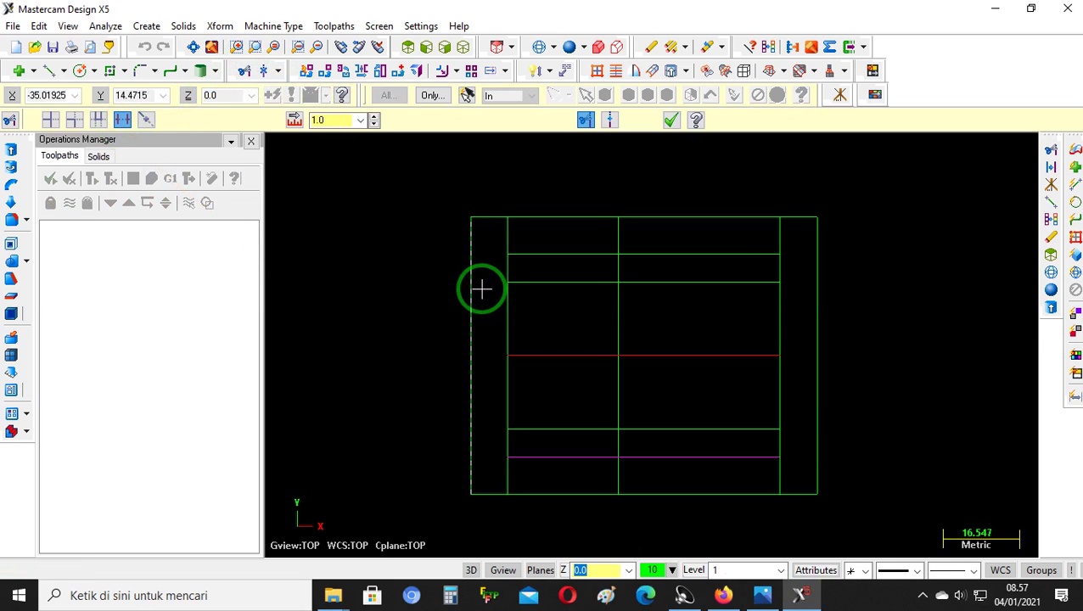
scroll(489, 296, "up", 1)
left_click(507, 231)
left_click(507, 253)
left_click(624, 228)
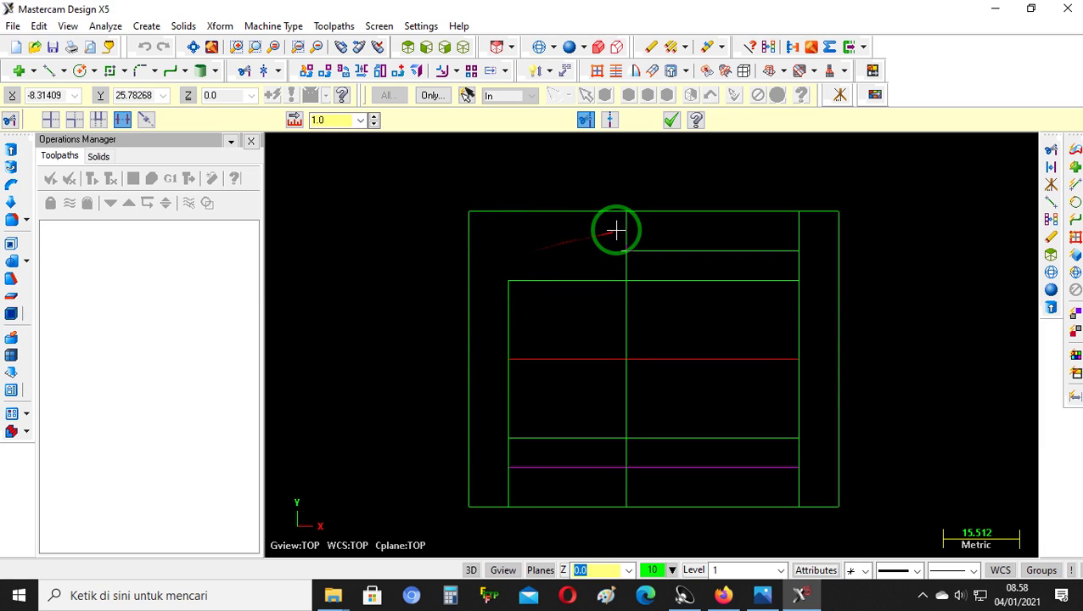
left_click(808, 230)
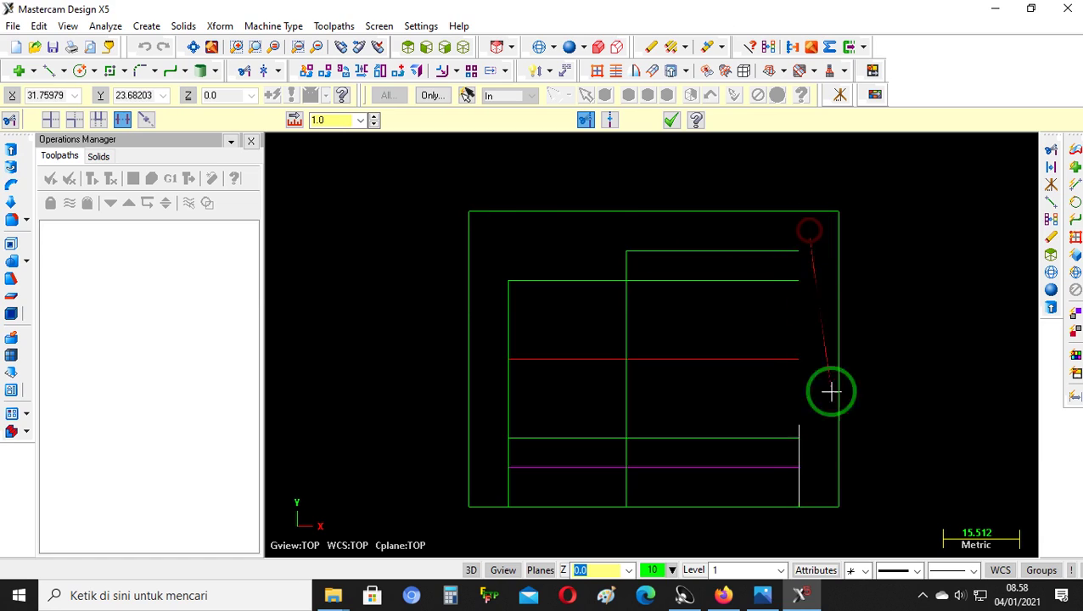
Remove all section and offset line segments below the centre line inside the base rectangle
left_click(801, 483)
left_click(787, 466)
left_click(799, 452)
left_click(772, 436)
left_click(627, 457)
left_click(607, 440)
left_click(608, 465)
left_click(628, 475)
left_click(514, 455)
left_click(612, 407)
left_click(791, 417)
Remove the vertical and horizontal segments inside the upper half to leave a single stepped profile, and finish trimming
left_click(621, 322)
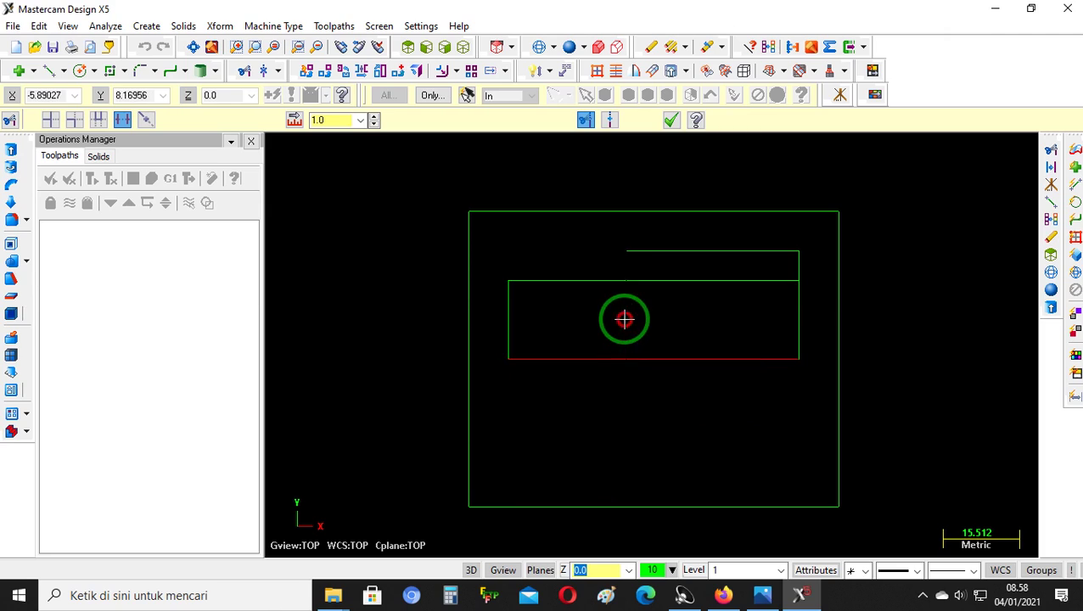
left_click(696, 281)
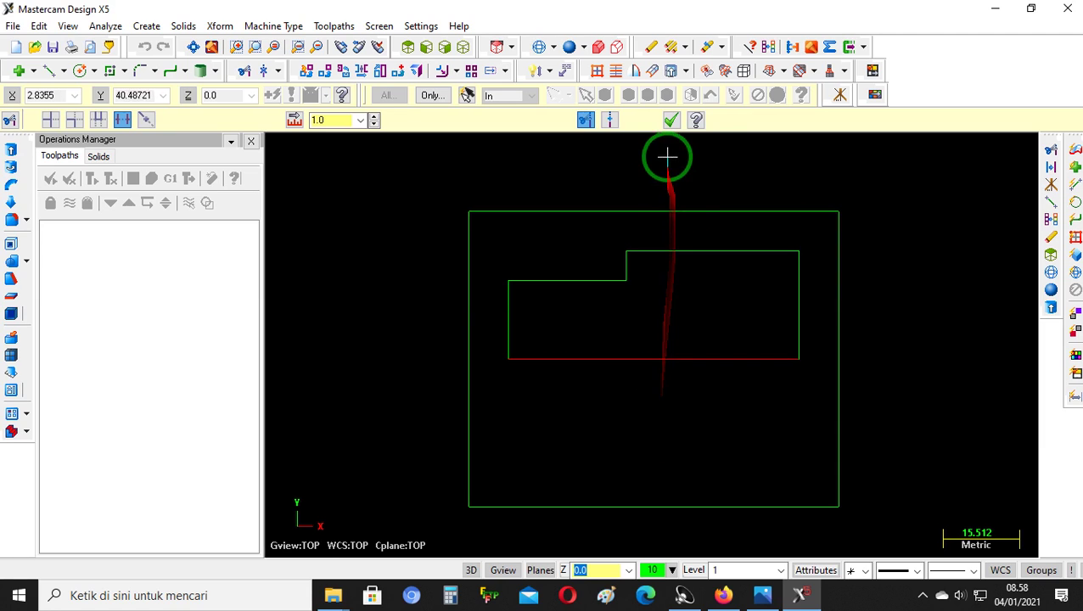
left_click(670, 119)
scroll(668, 415, "down", 2)
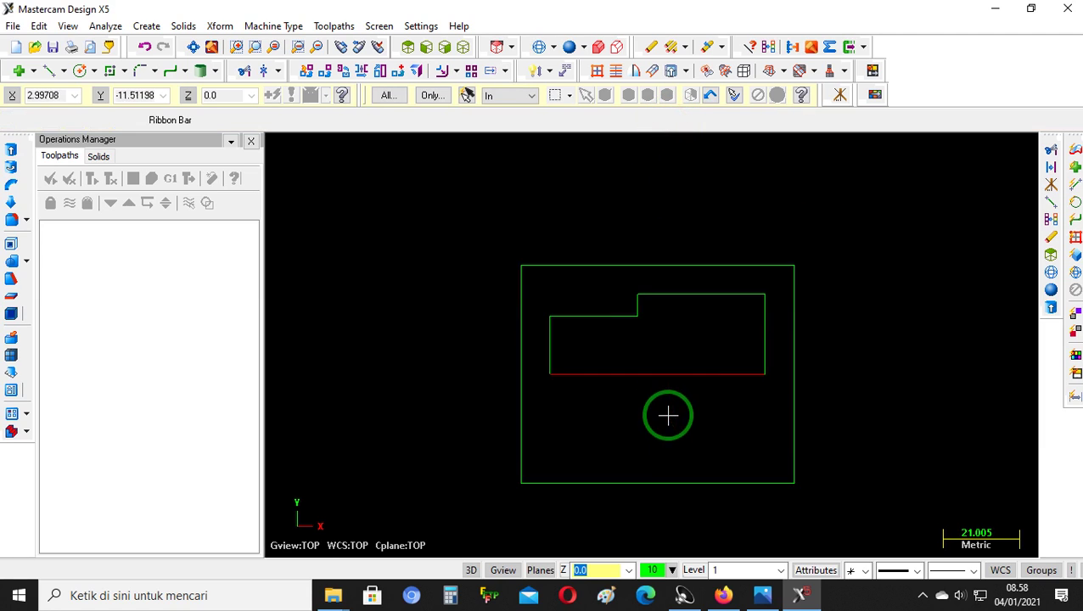
scroll(694, 457, "up", 3)
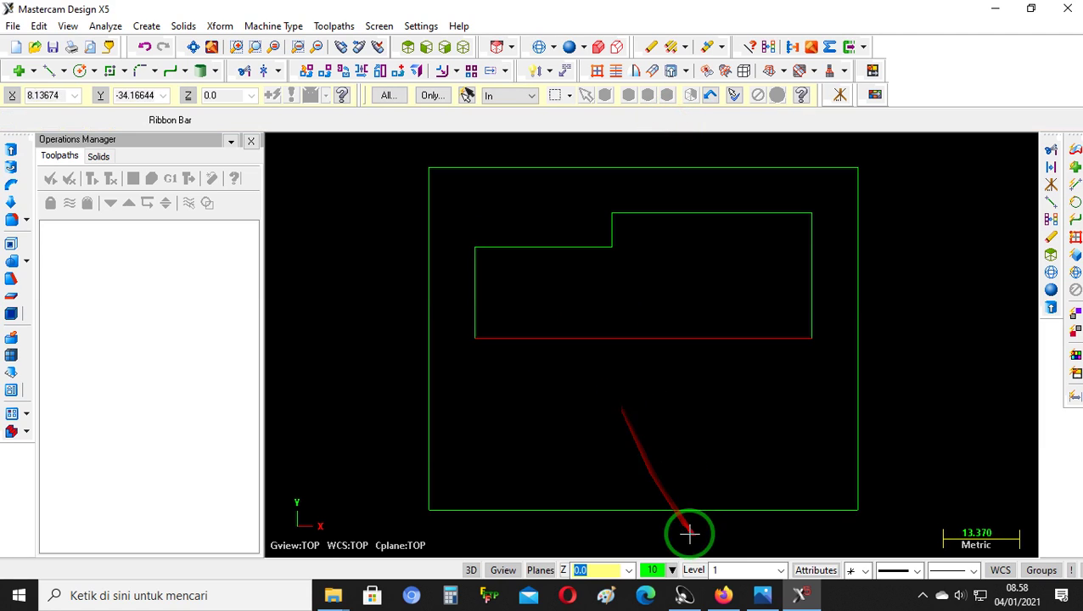
Examine the chamfer dimensions of both cylinders in index.jpg and return to Mastercam
left_click(799, 596)
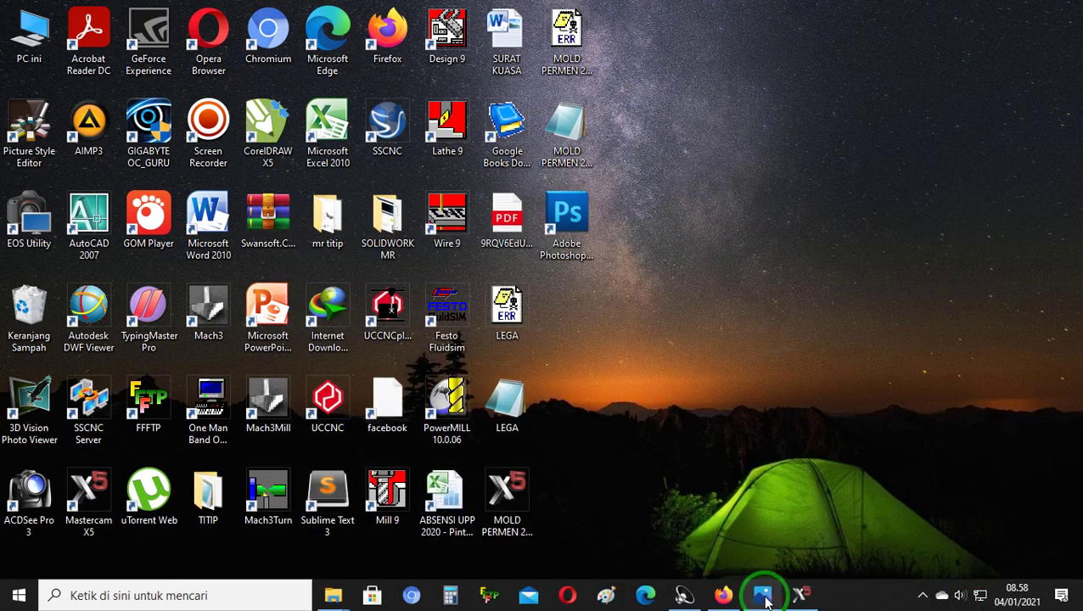
left_click(762, 596)
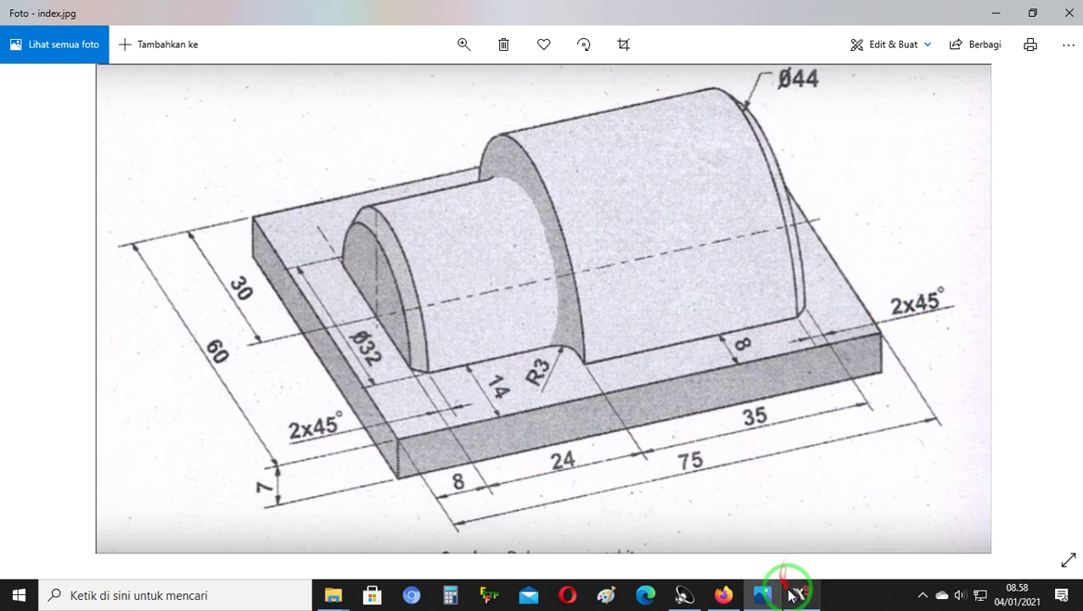
mouse_move(802, 599)
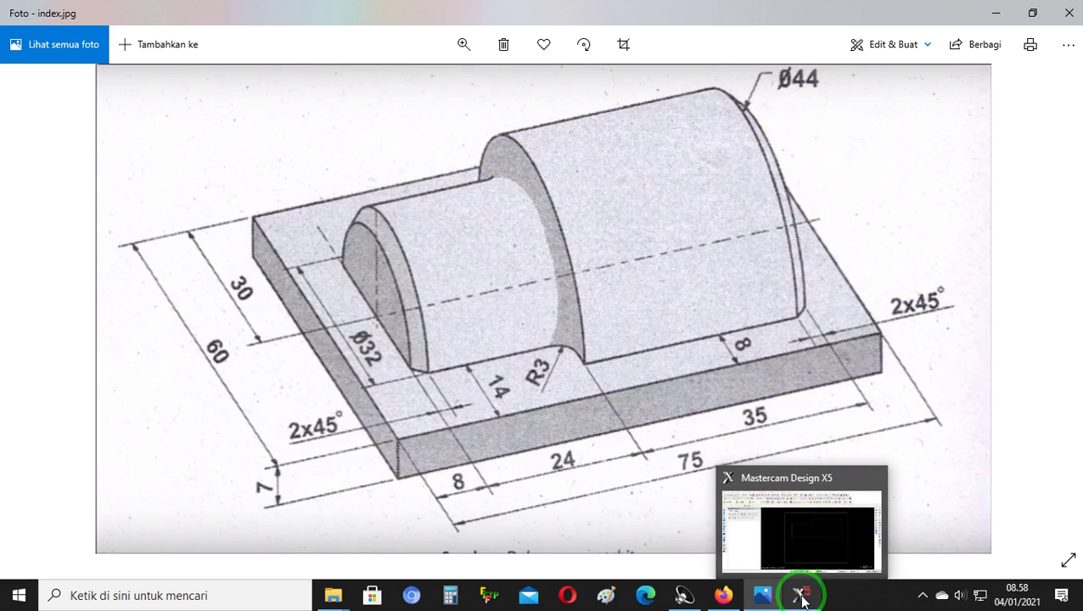
left_click(802, 596)
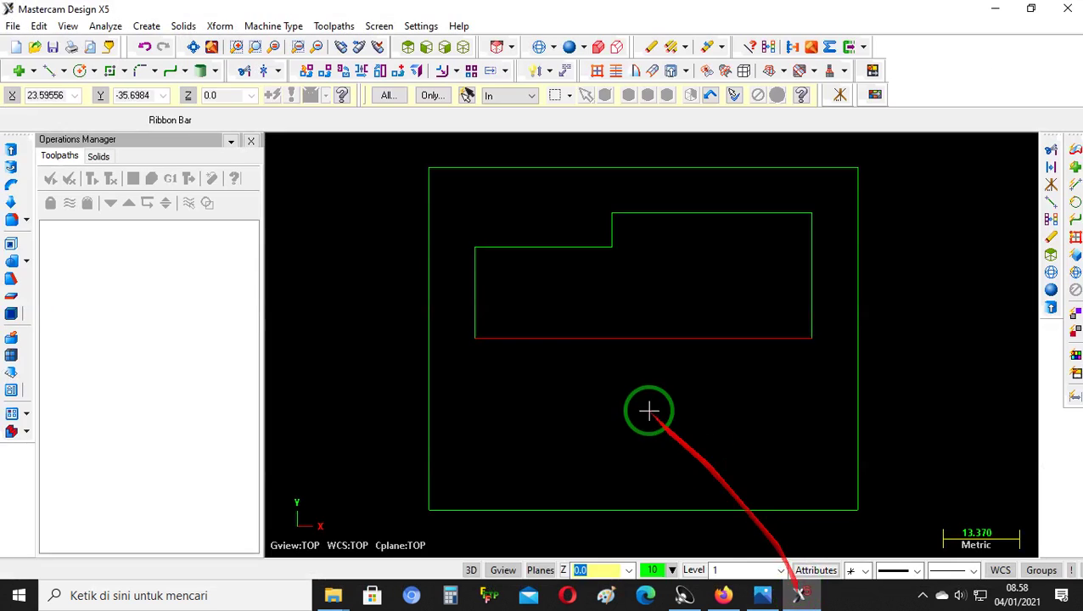
Chamfer the outer corners of the stepped profile's smaller and larger sections with a single distance of 2 mm
left_click(152, 72)
left_click(156, 72)
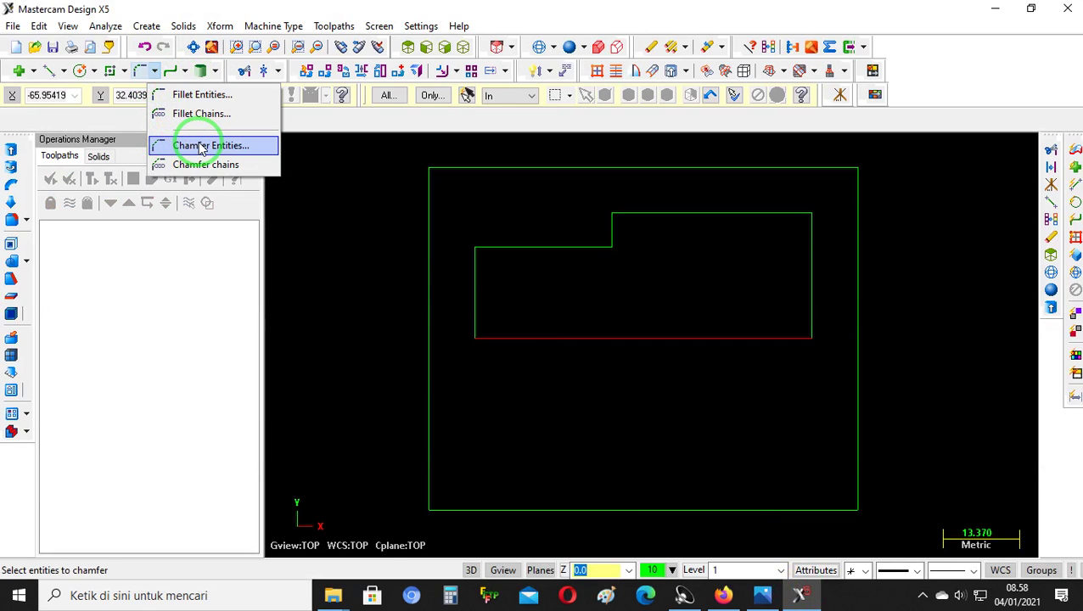
left_click(228, 145)
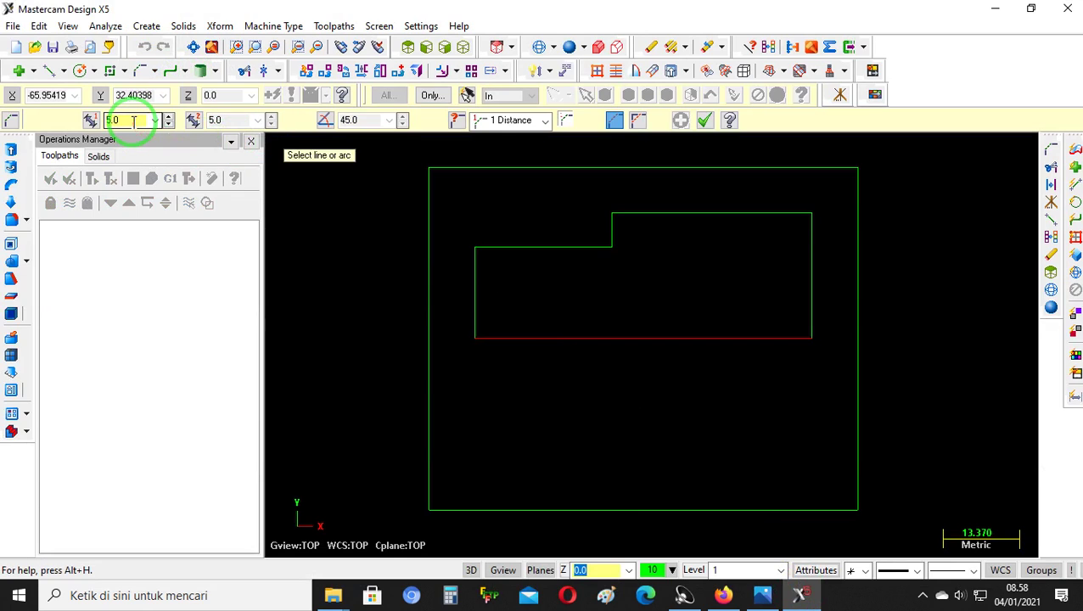
double_click(134, 122)
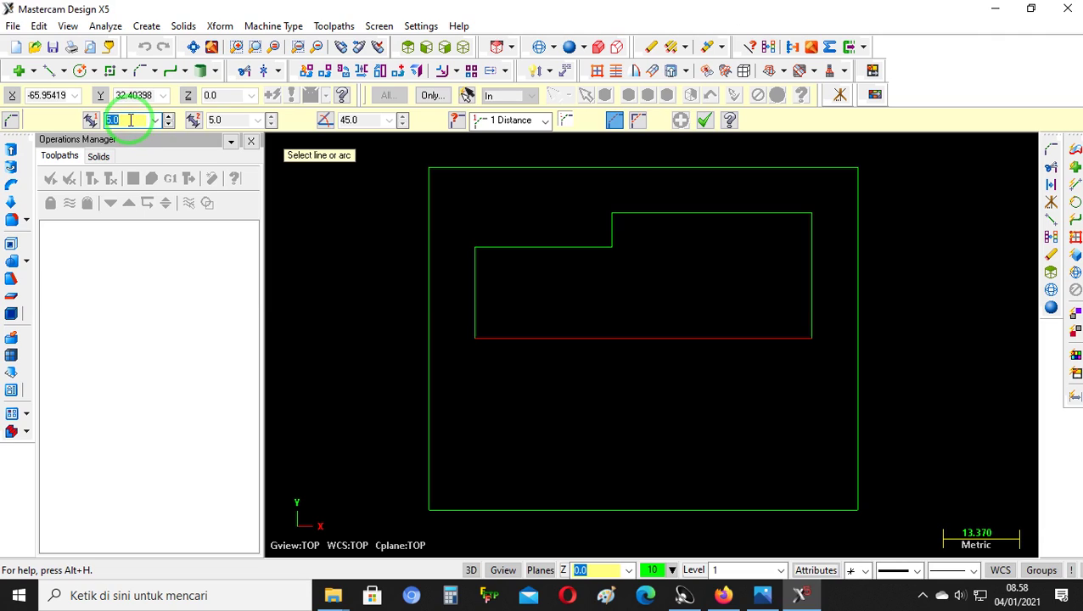
type("2")
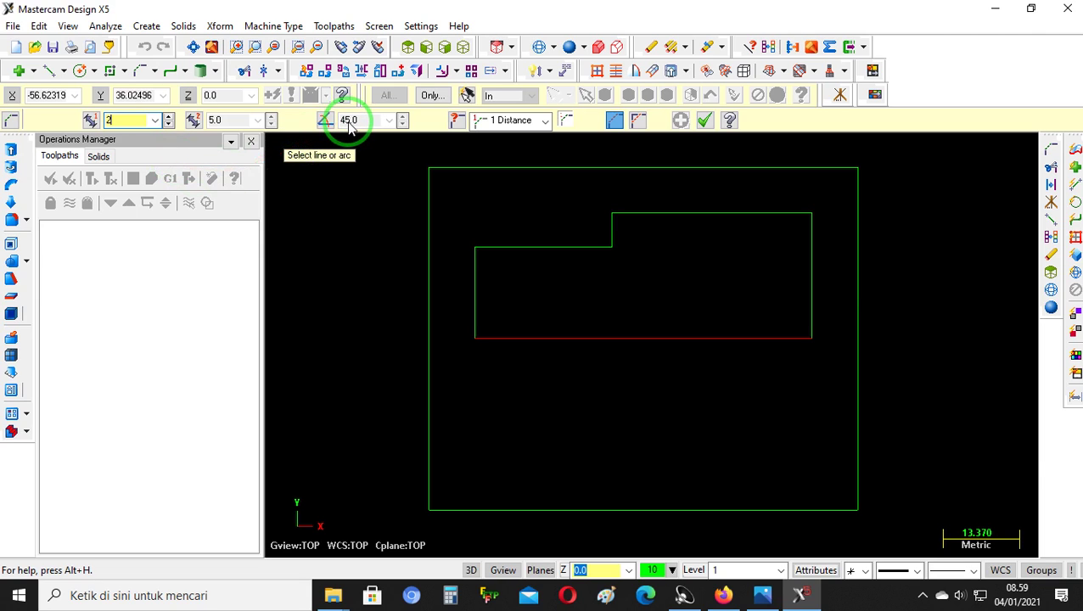
left_click(475, 271)
left_click(496, 254)
left_click(793, 213)
left_click(812, 234)
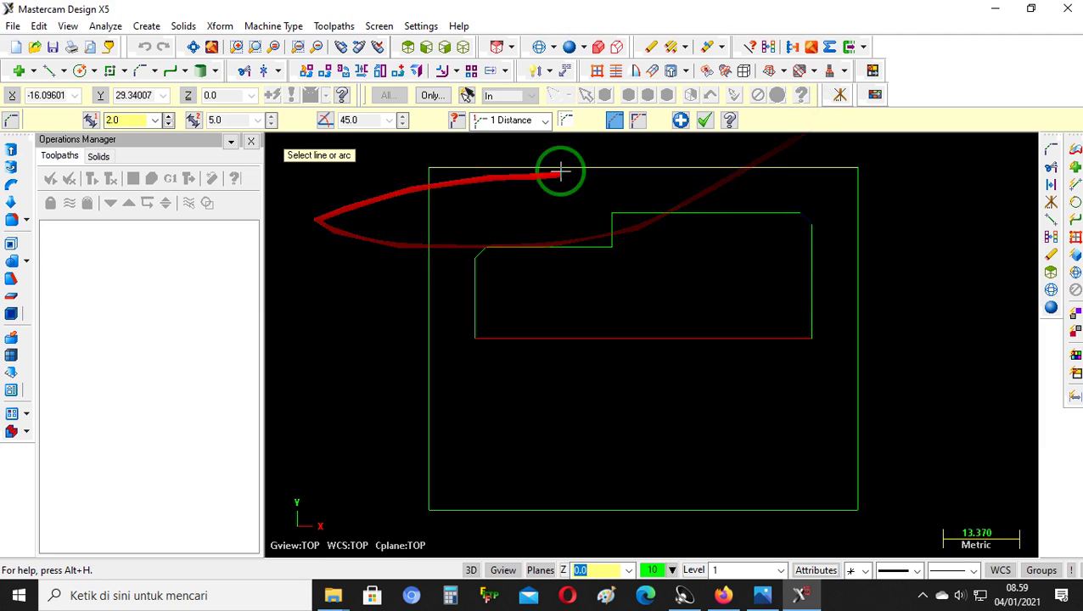
left_click(705, 120)
scroll(774, 322, "down", 1)
scroll(513, 212, "up", 1)
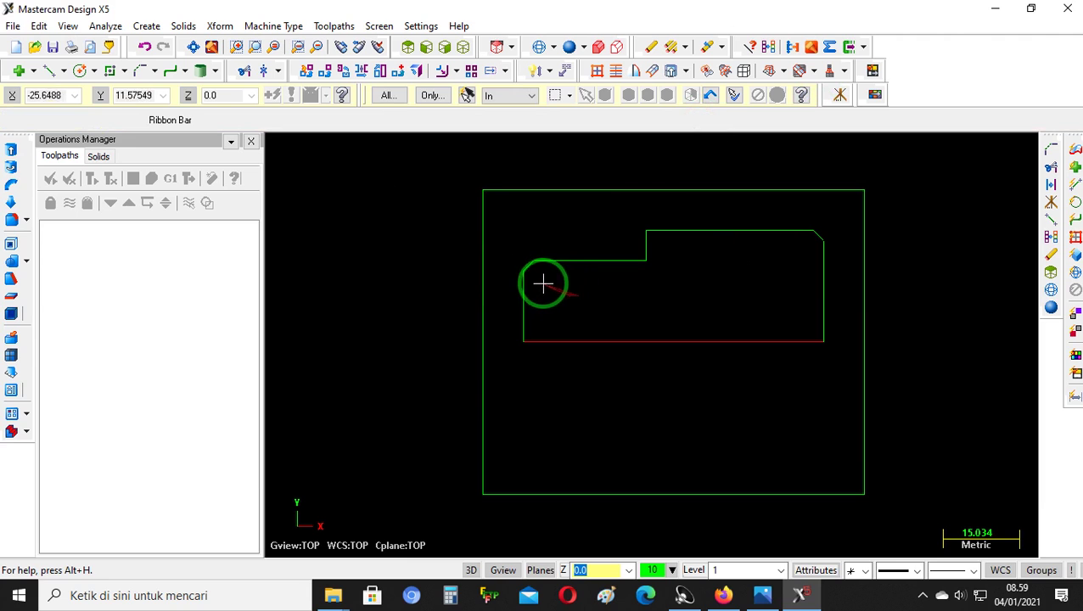
Check the fillet radius in index.jpg and fillet the profile's inner step corner in Mastercam with a 3 mm radius
left_click(765, 596)
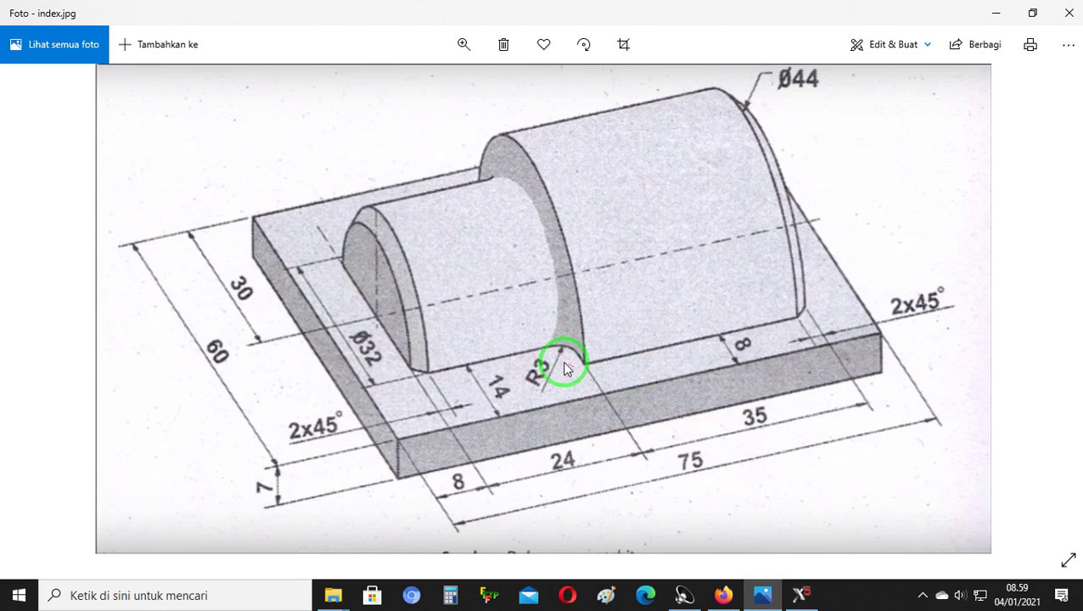
left_click(805, 592)
left_click(155, 71)
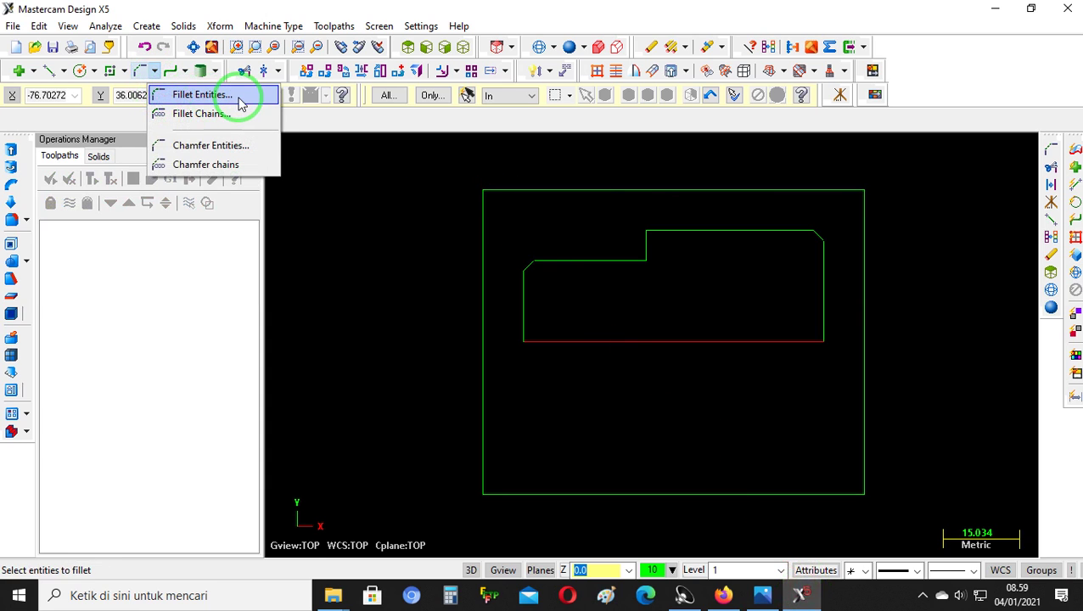
left_click(239, 102)
double_click(239, 121)
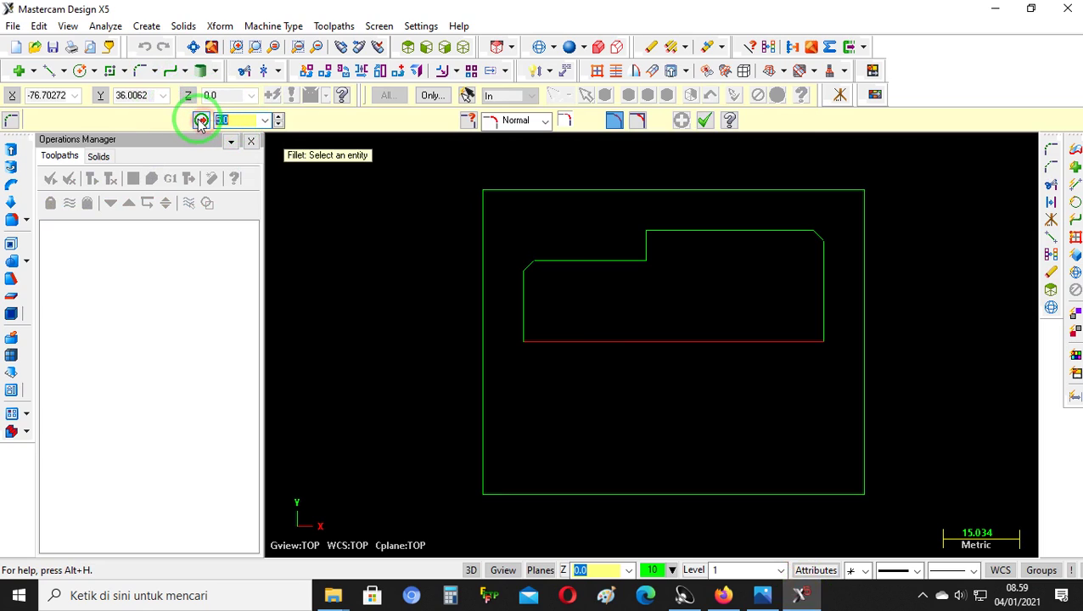
type("3")
scroll(647, 255, "up", 3)
scroll(647, 247, "up", 1)
left_click(646, 241)
left_click(602, 266)
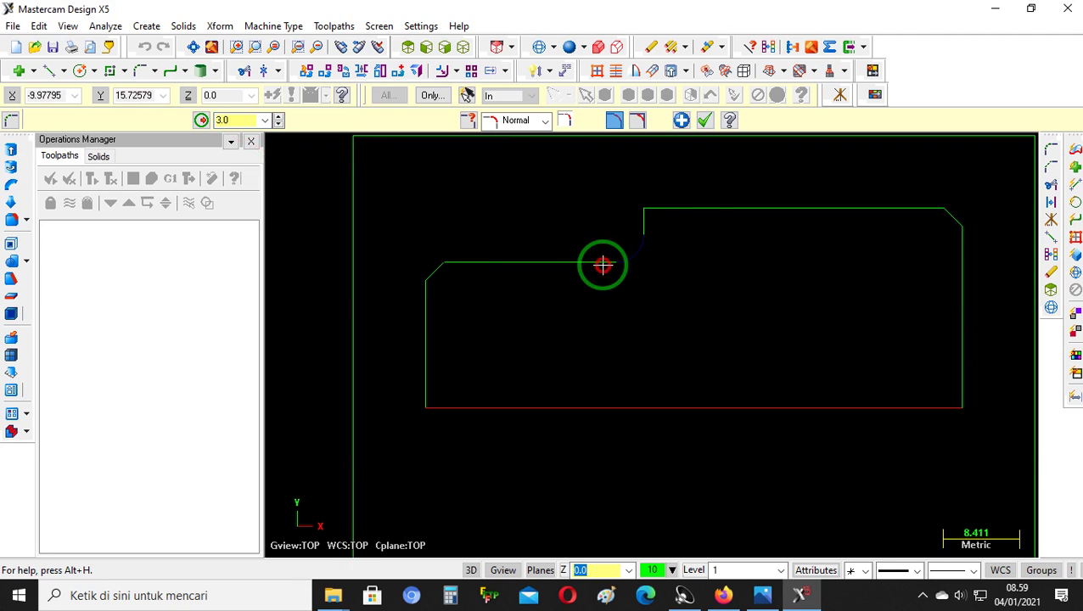
left_click(704, 119)
scroll(597, 391, "down", 3)
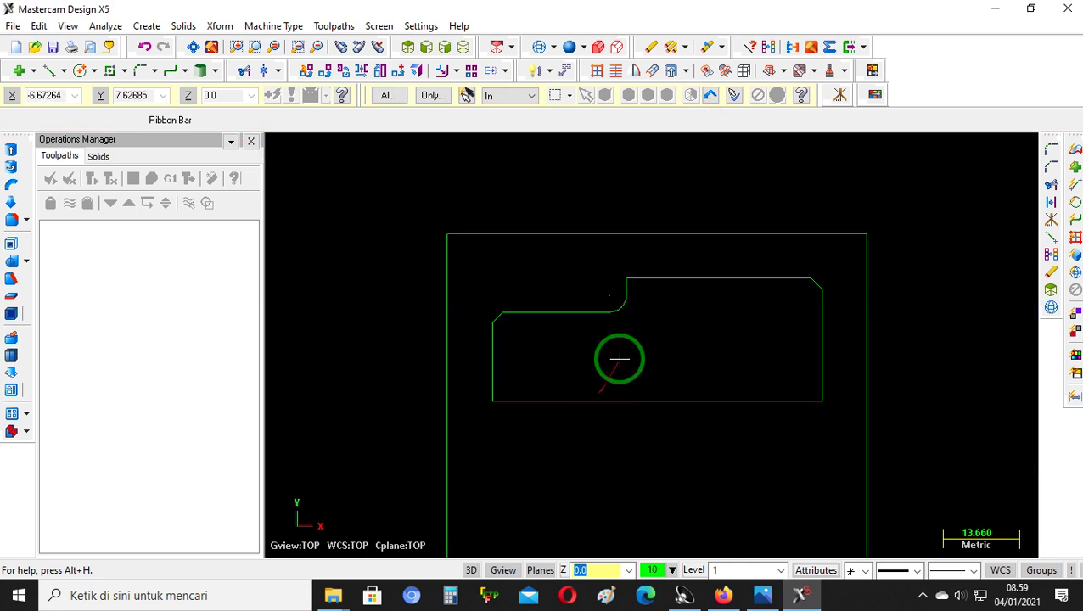
Switch to the isometric view and check the sketch against the coordinate axes, leaving the axes hidden
left_click(465, 49)
scroll(692, 334, "up", 2)
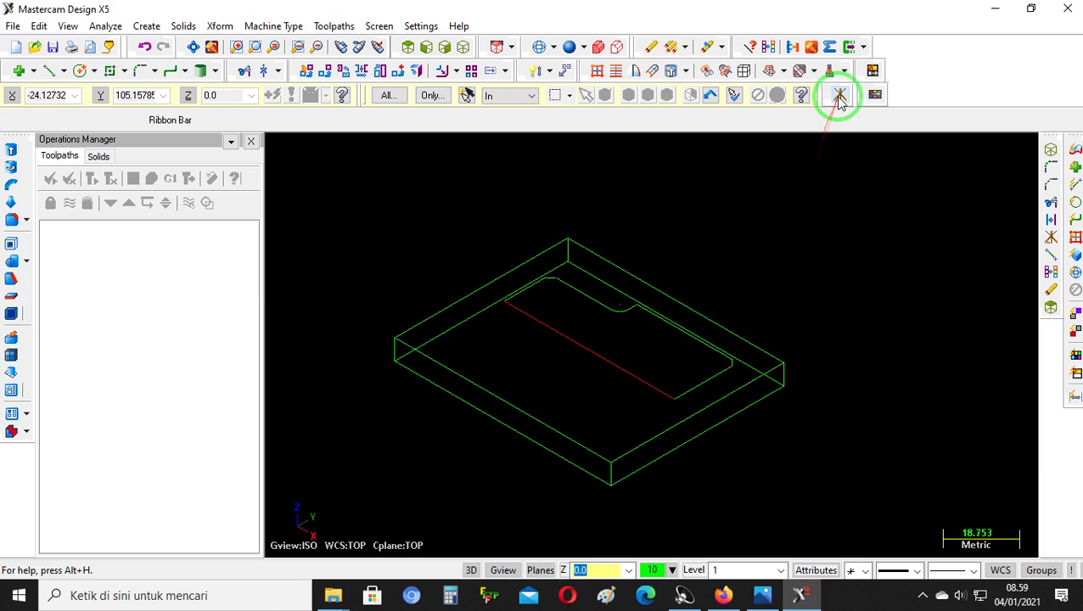
left_click(839, 96)
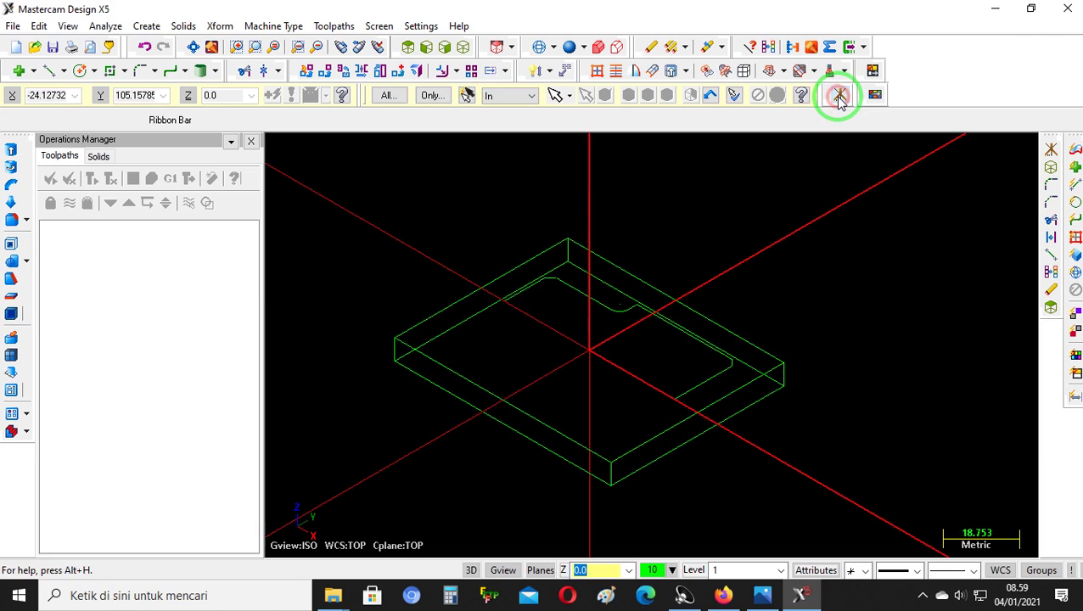
left_click(838, 96)
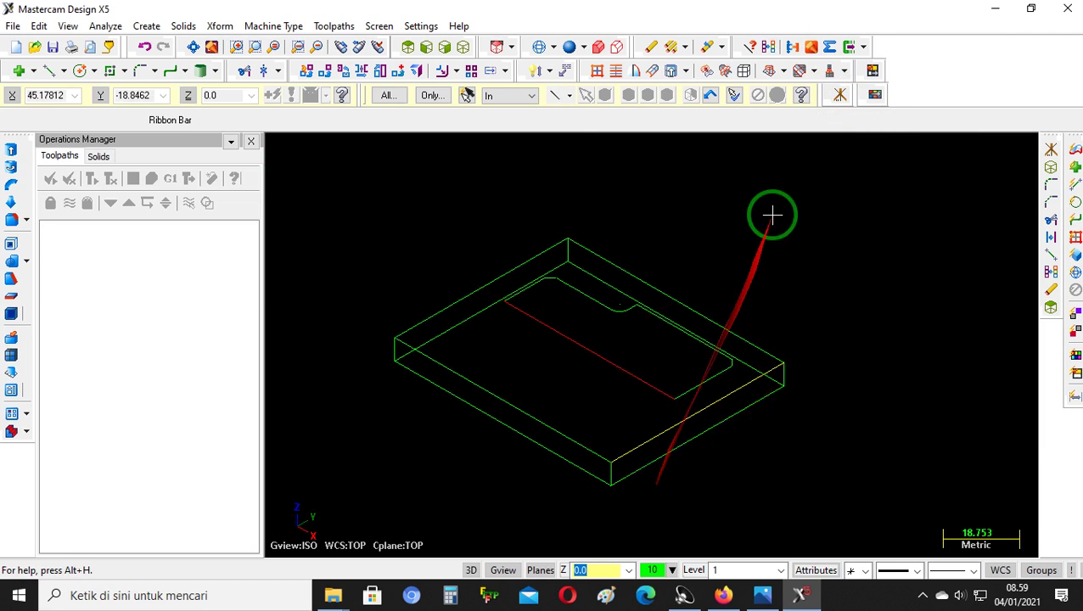
left_click(839, 95)
left_click(839, 96)
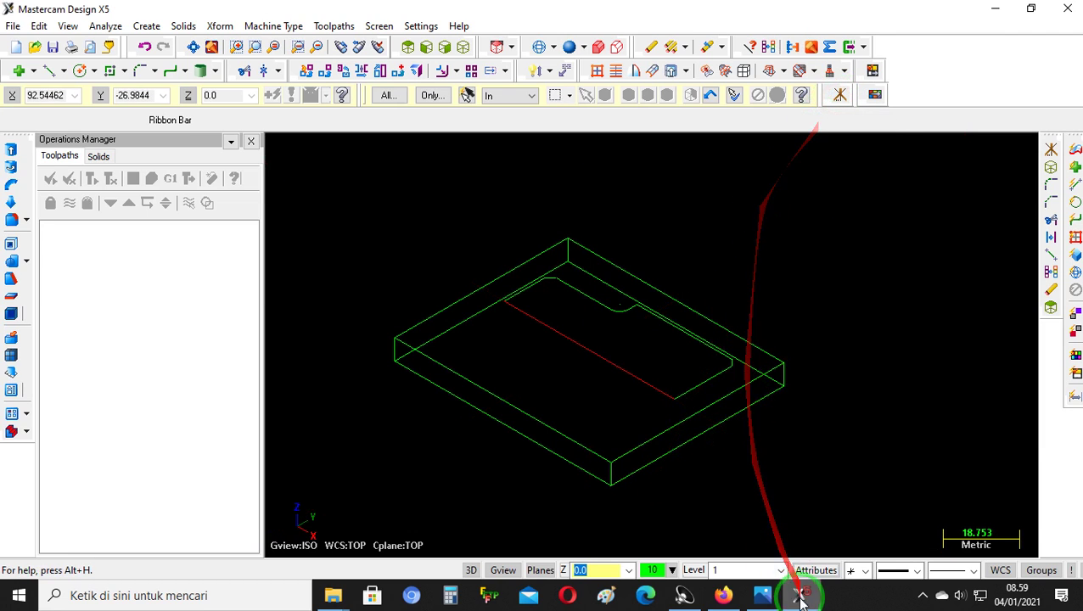
Check the half-cylinder shape in index.jpg and select the closed stepped profile in Mastercam as the chain for a solid Revolve
left_click(773, 596)
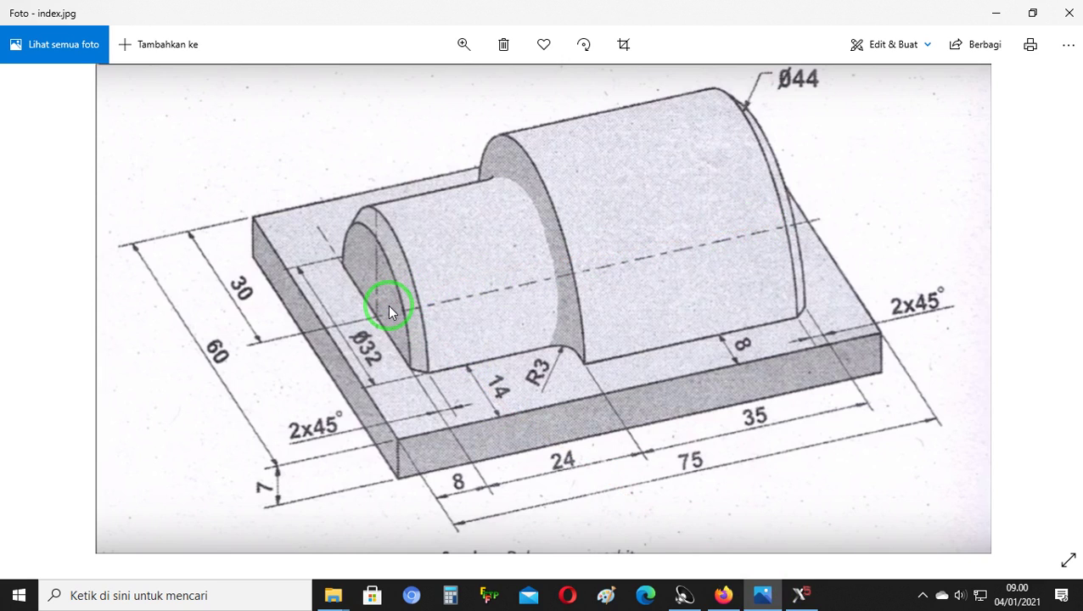
left_click(801, 596)
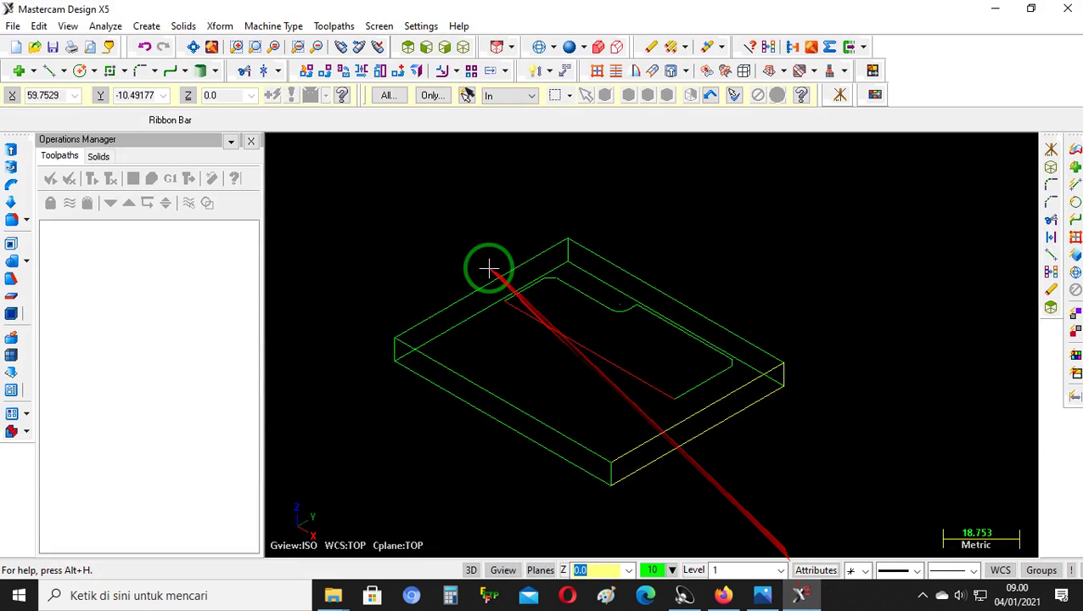
scroll(549, 316, "up", 2)
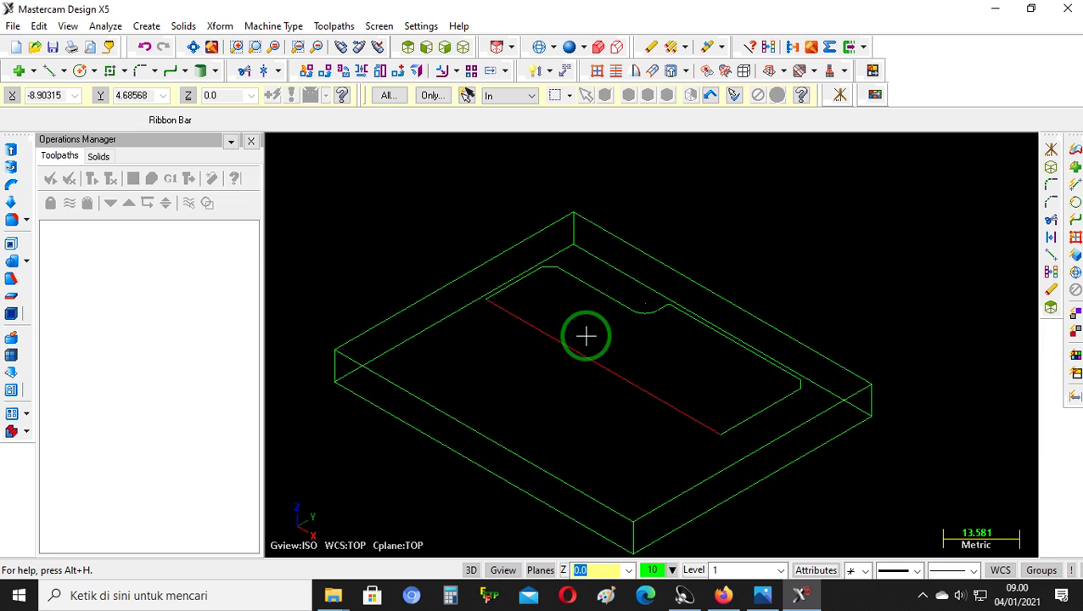
left_click(185, 27)
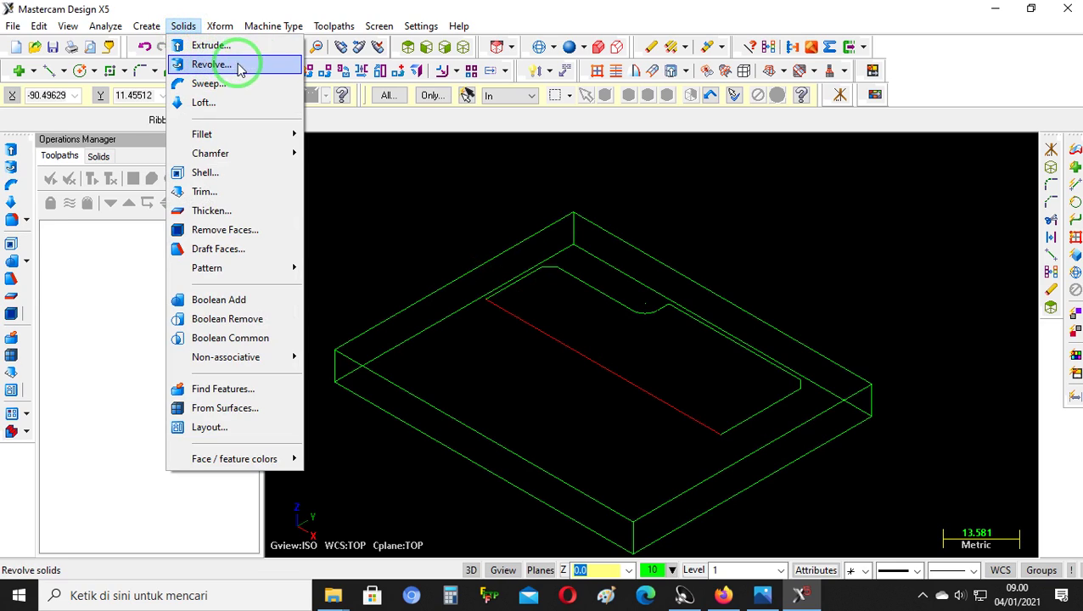
left_click(182, 25)
left_click(183, 25)
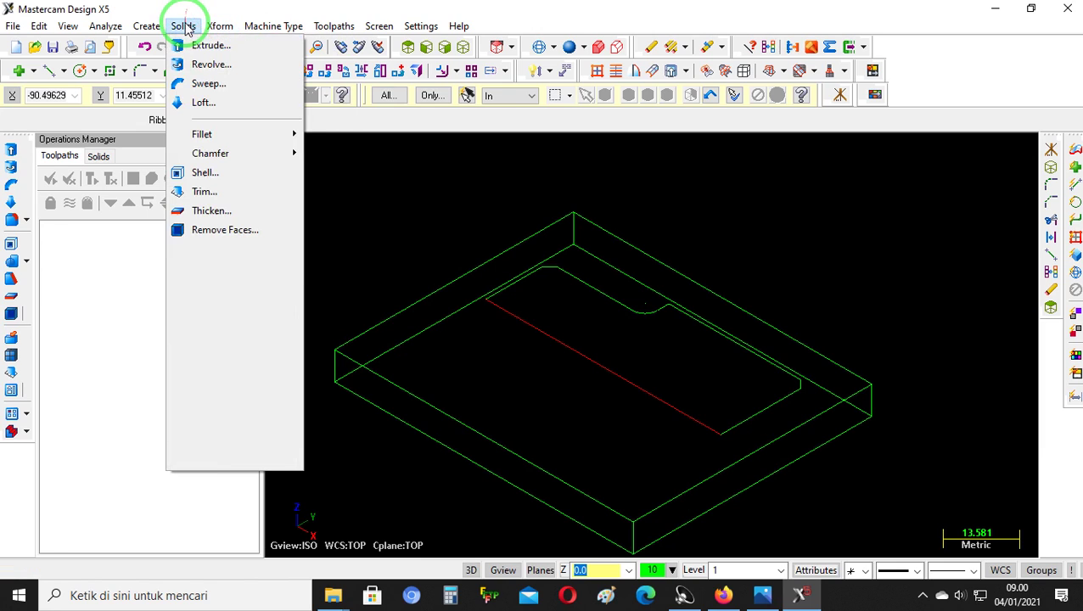
left_click(211, 66)
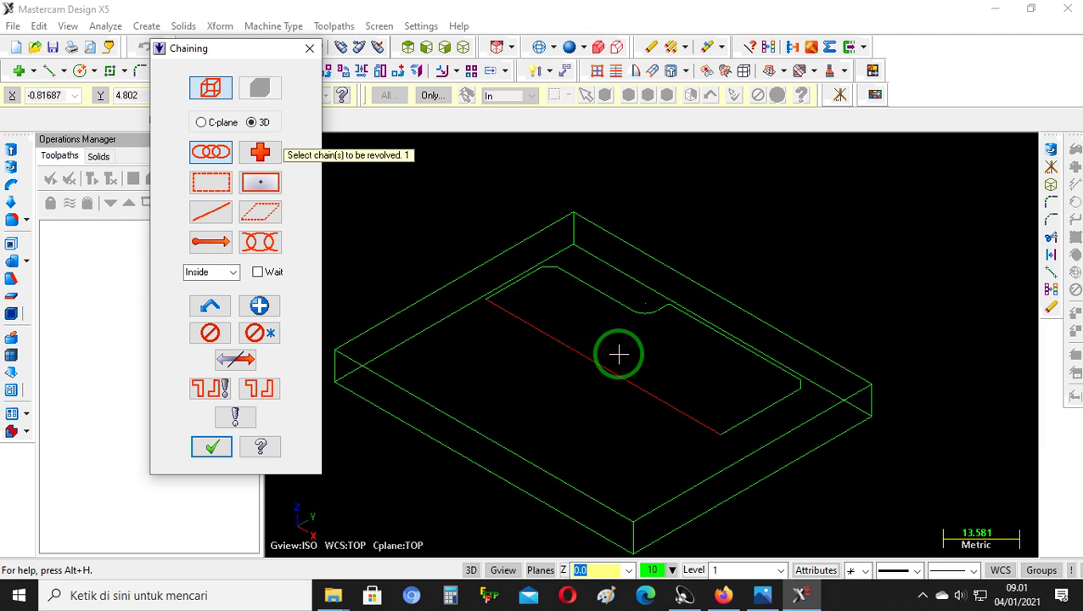
left_click(534, 283)
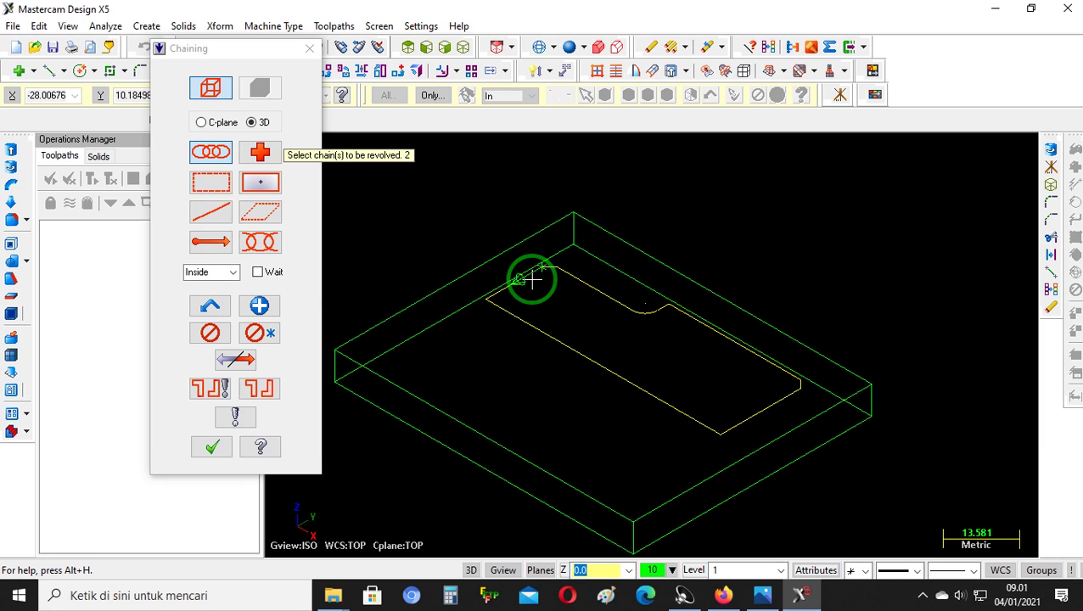
left_click(214, 446)
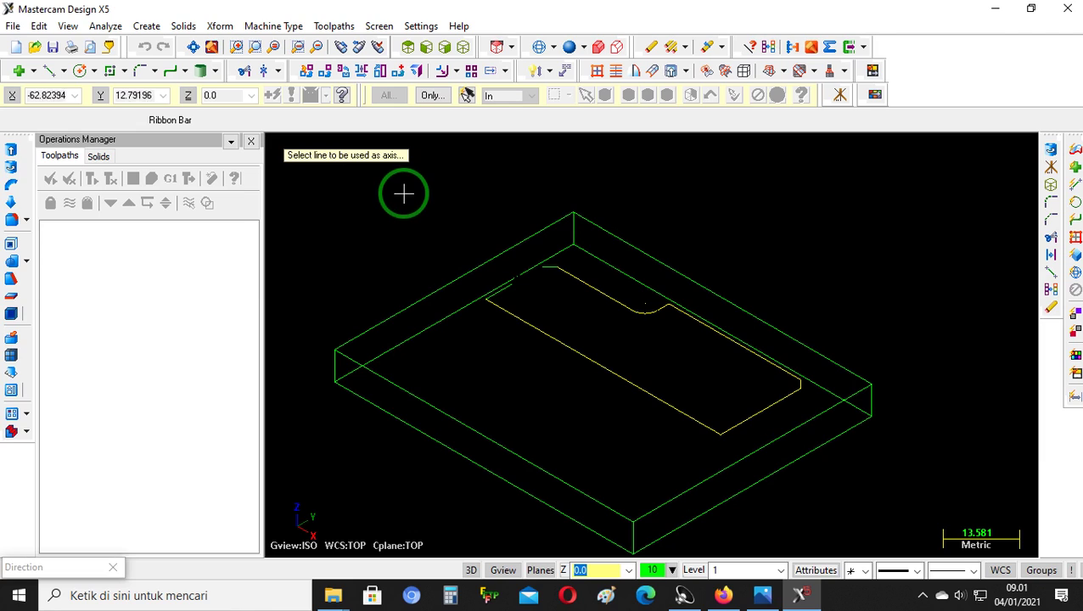
Use the red centre line as the revolve axis and check the required shape again in index.jpg
left_click(583, 358)
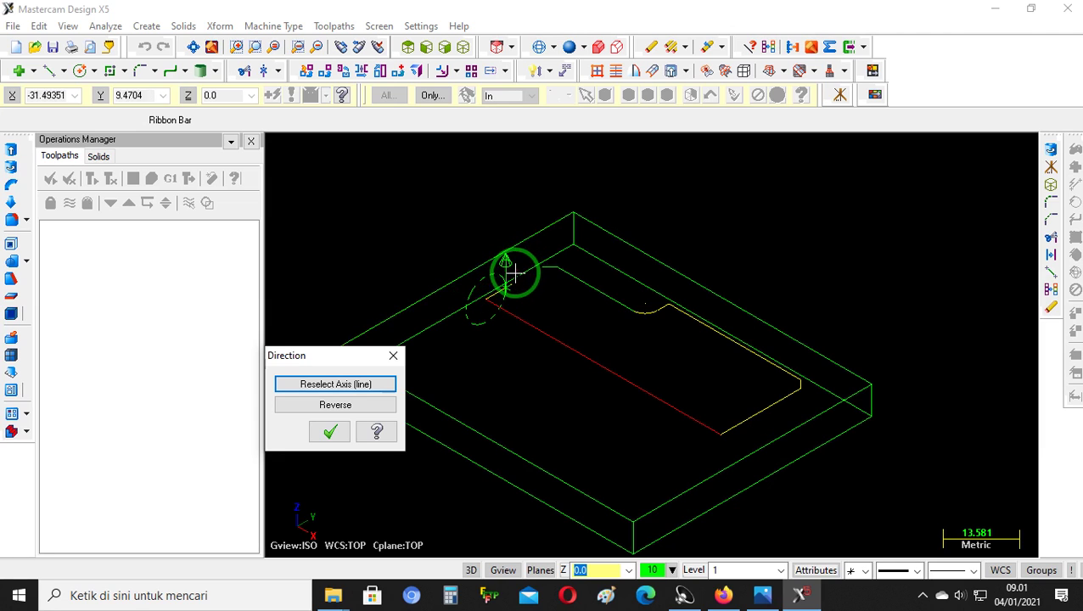
left_click_drag(334, 356, 339, 171)
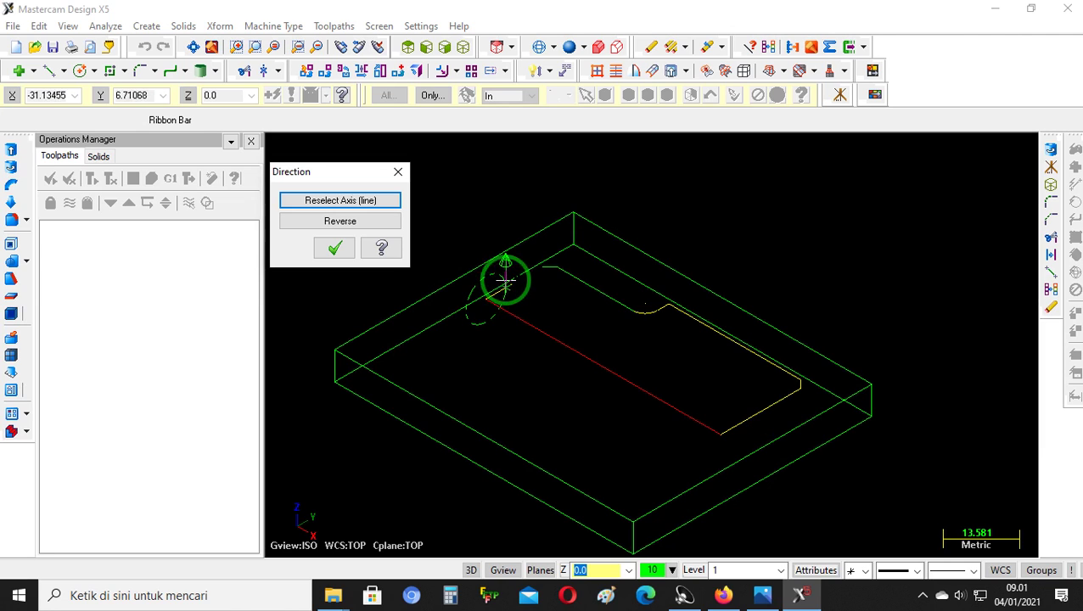
left_click(763, 595)
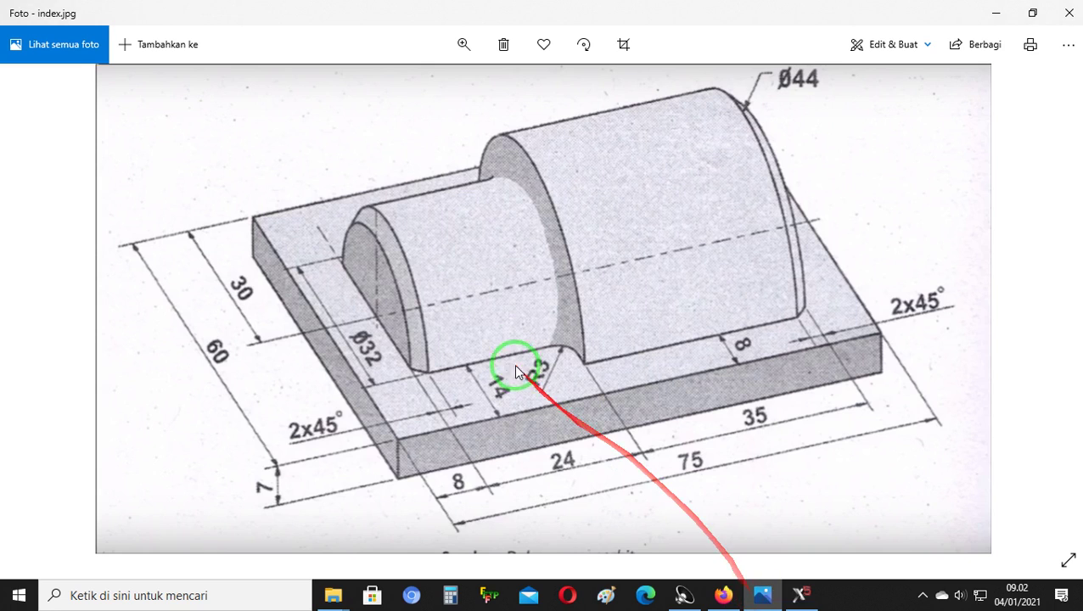
left_click(763, 595)
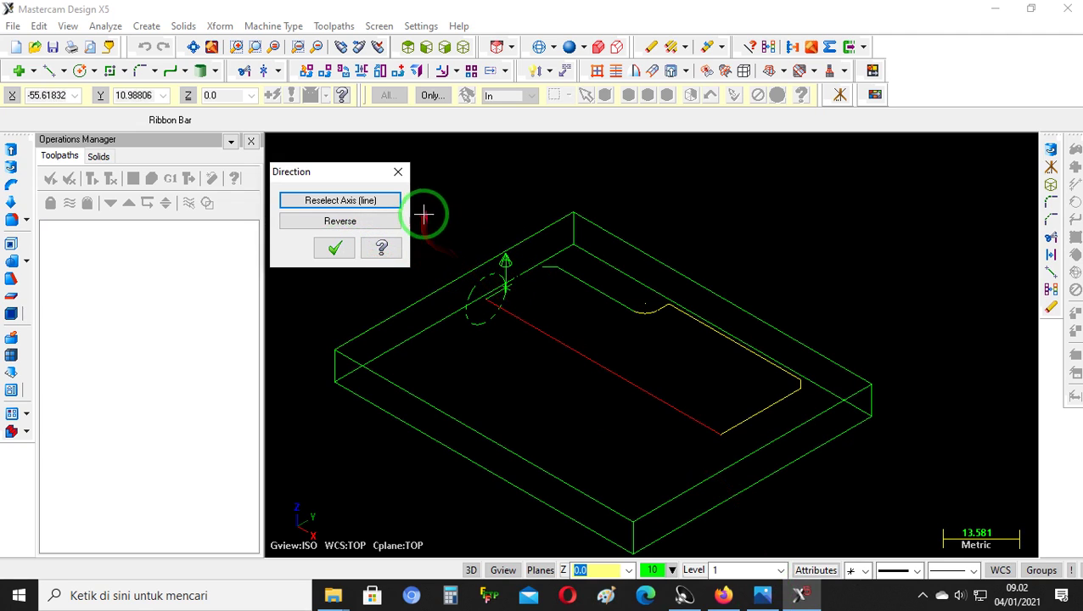
Compare both revolve directions and accept the one whose arrow points up at the smaller cylinder's end
left_click(354, 226)
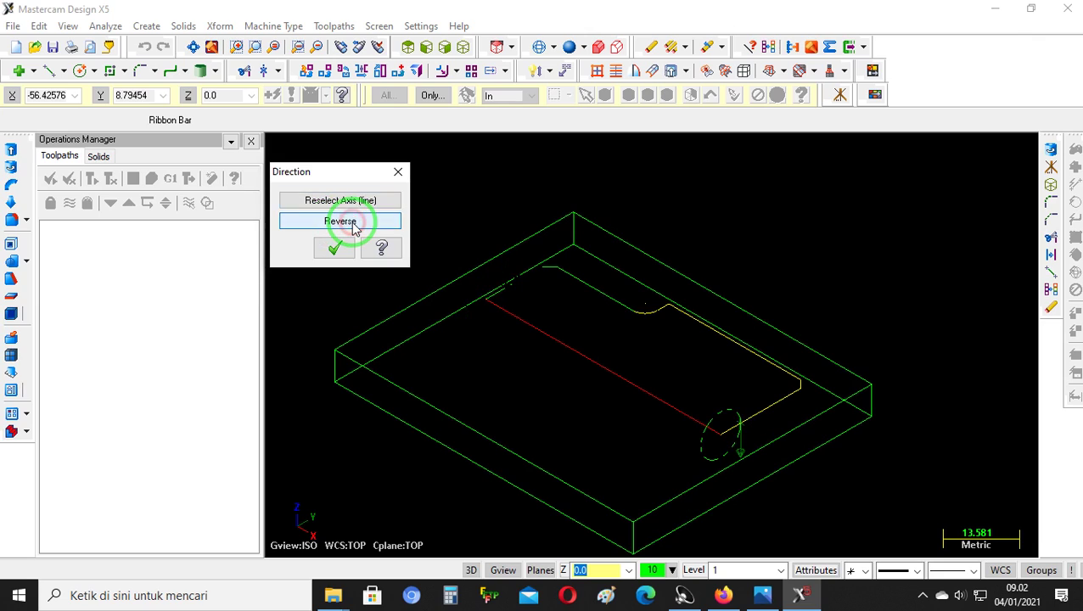
left_click(355, 226)
left_click(355, 226)
left_click(355, 226)
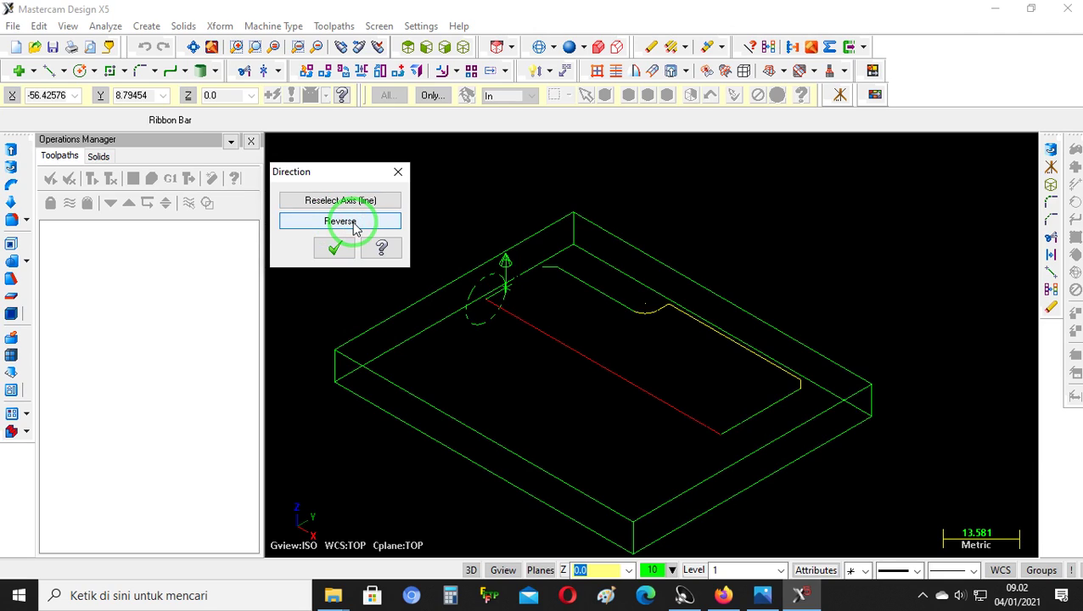
left_click(355, 226)
left_click(355, 225)
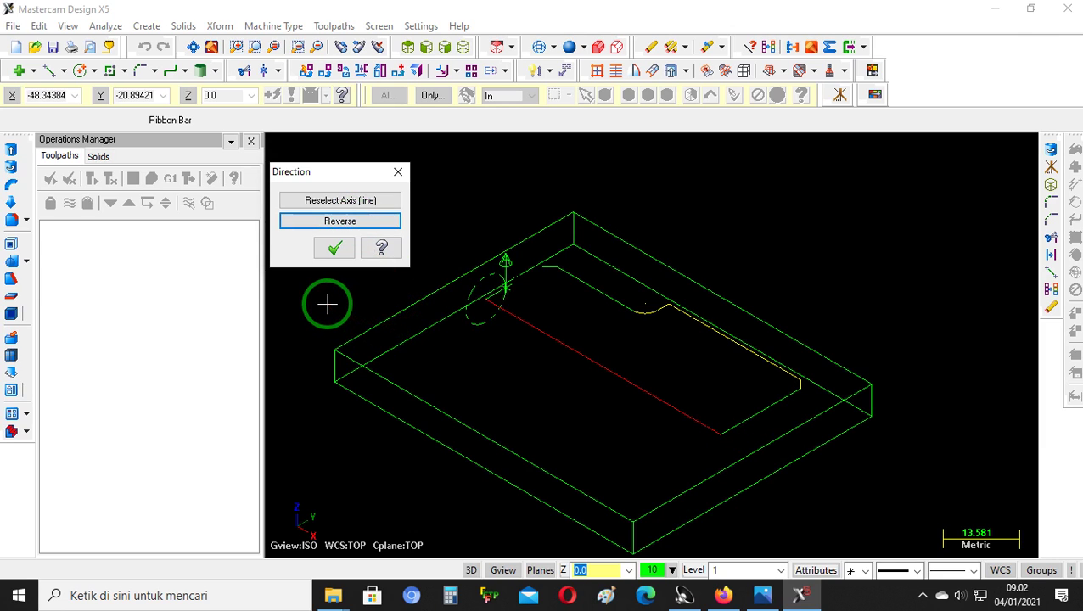
left_click(335, 250)
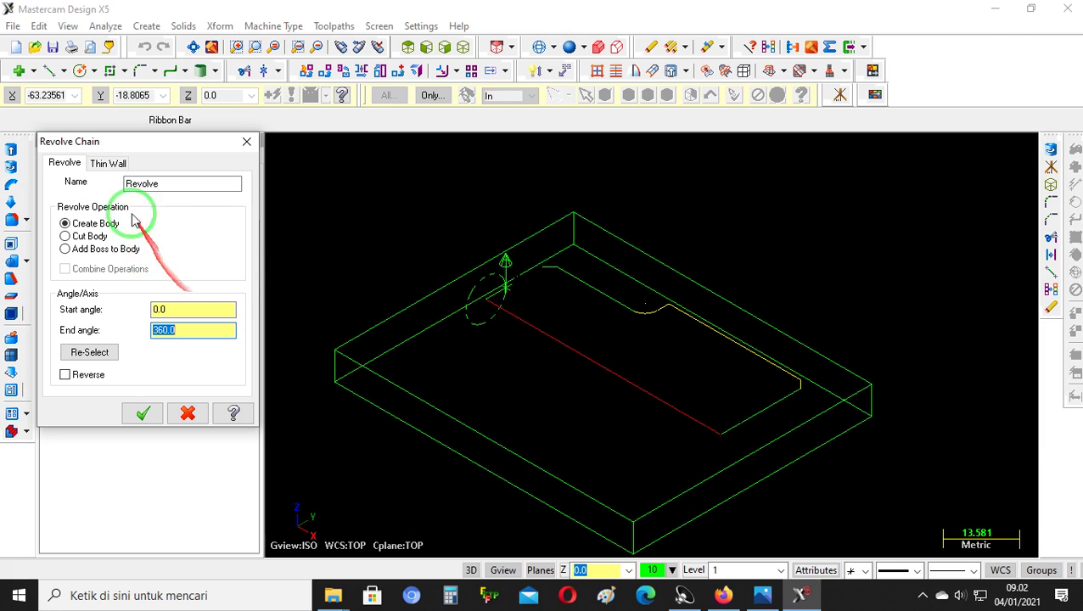
Review the revolve's start and end angles and check in index.jpg how far the stepped cylinders wrap around their axis
left_click_drag(176, 143, 222, 139)
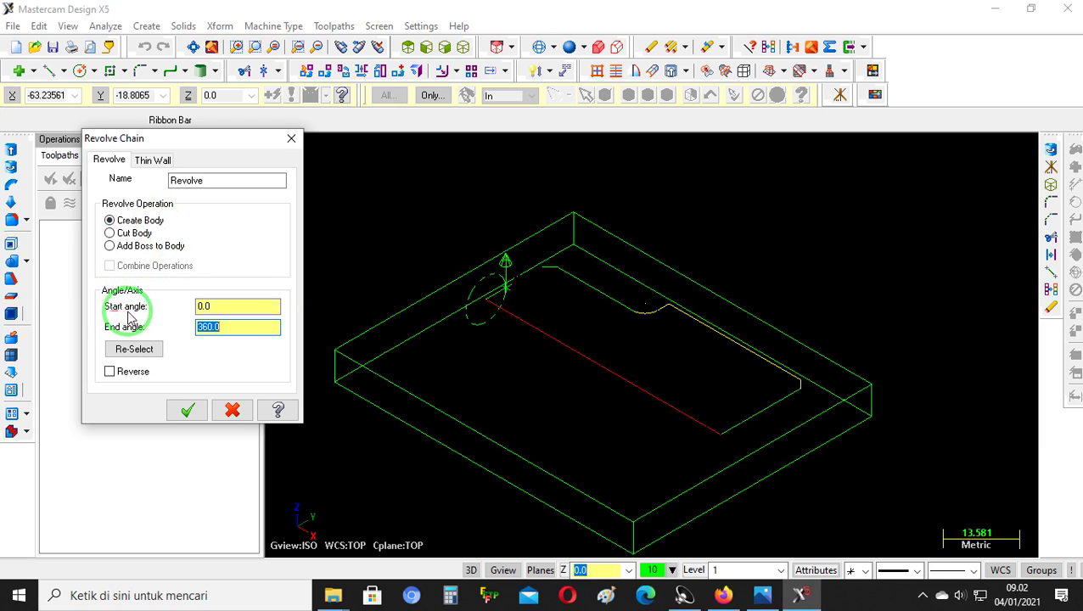
left_click(206, 307)
left_click(201, 331)
left_click(228, 307)
left_click_drag(226, 305, 197, 308)
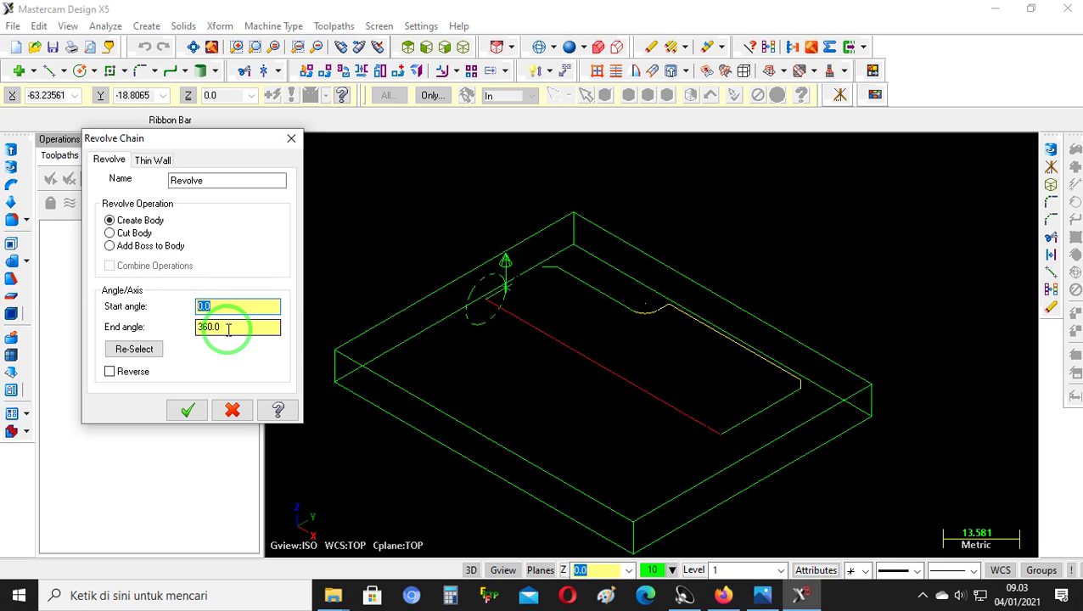
left_click_drag(228, 329, 183, 339)
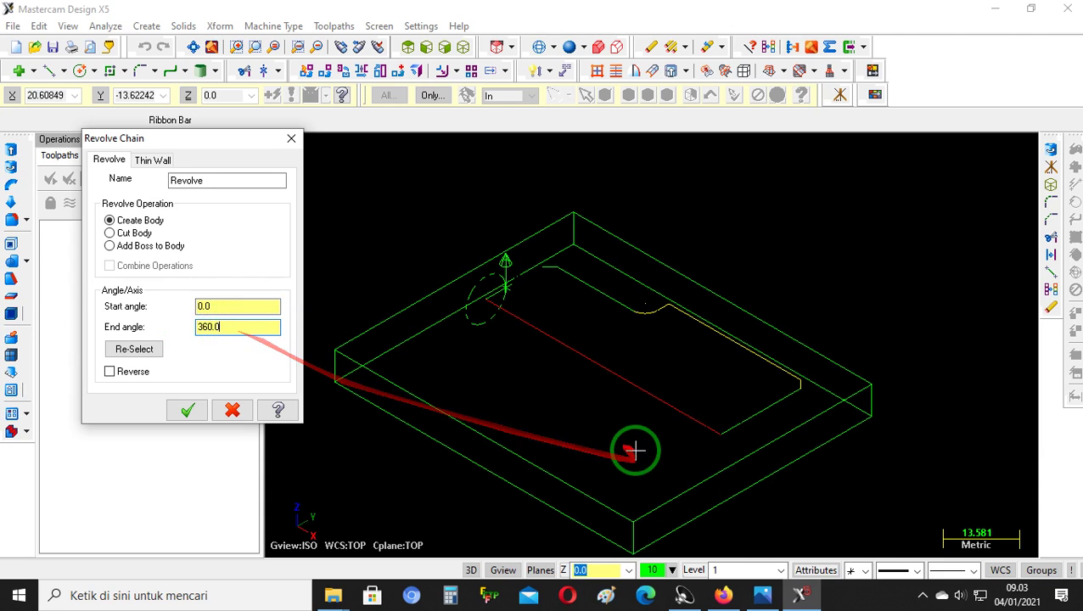
left_click(762, 596)
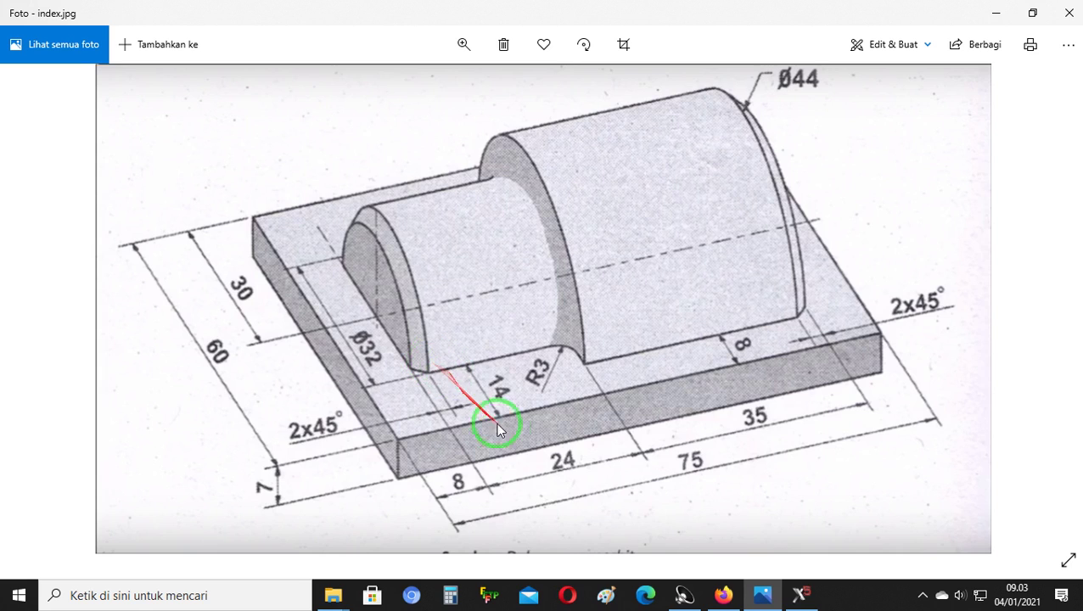
mouse_move(800, 596)
left_click(800, 596)
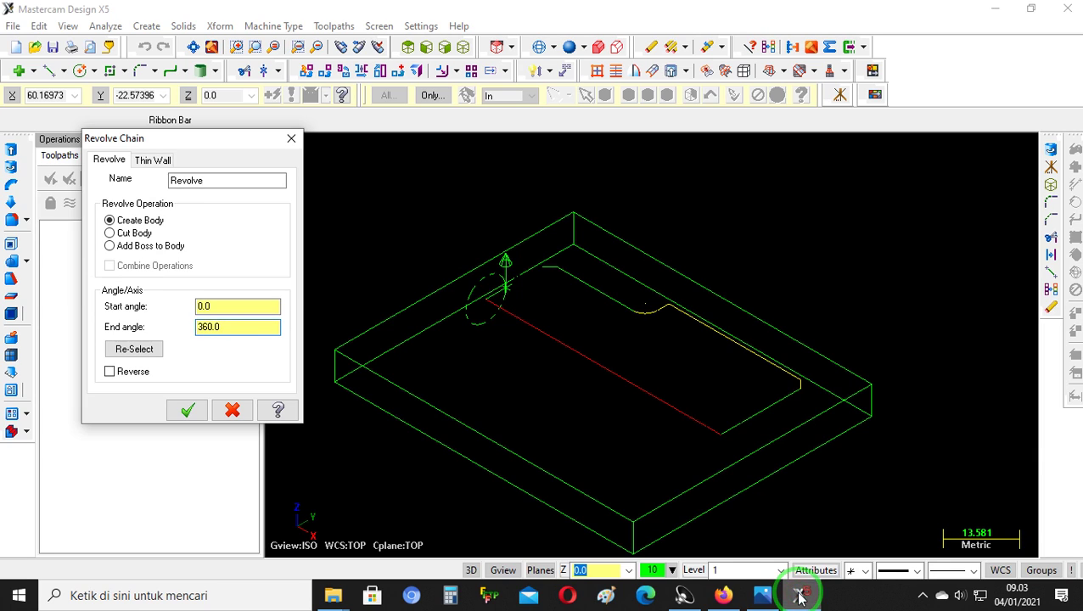
Set the revolve's end angle to 180 degrees and create the half-cylinder body
left_click(242, 328)
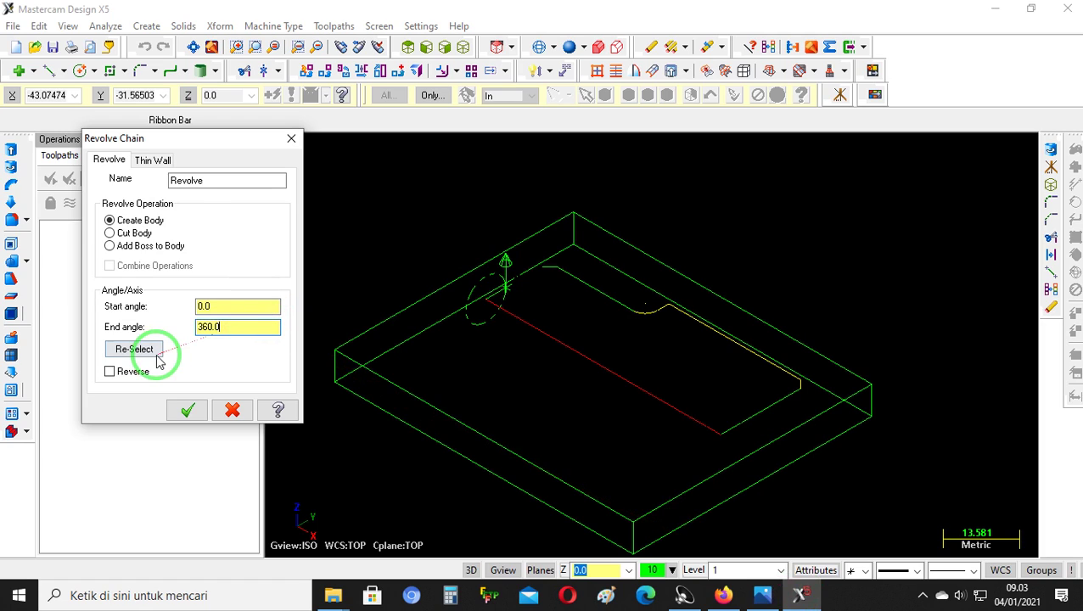
left_click_drag(227, 327, 188, 340)
left_click(224, 327)
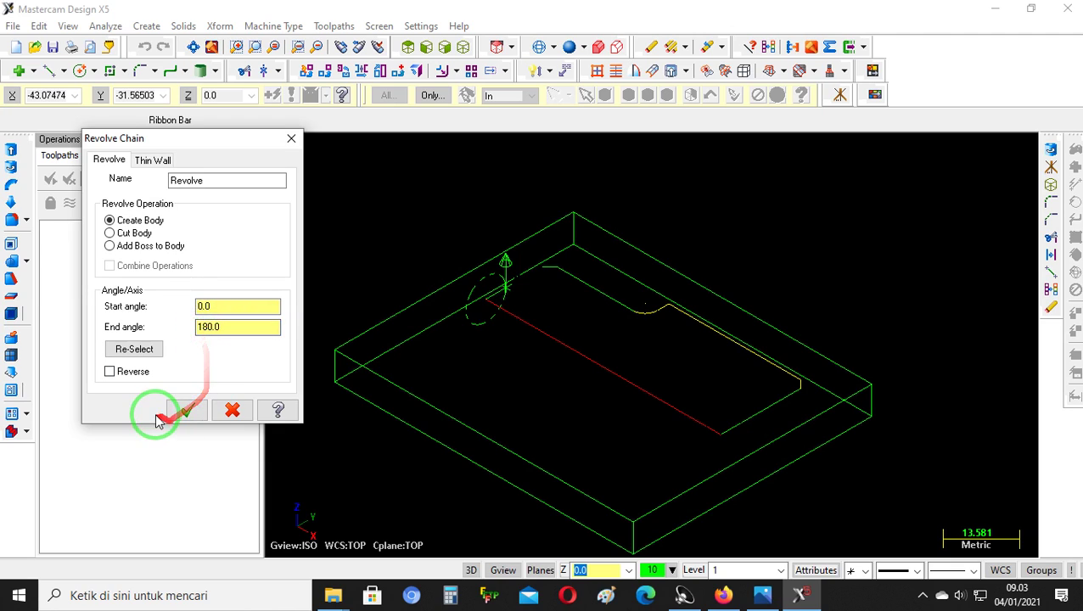
left_click(186, 411)
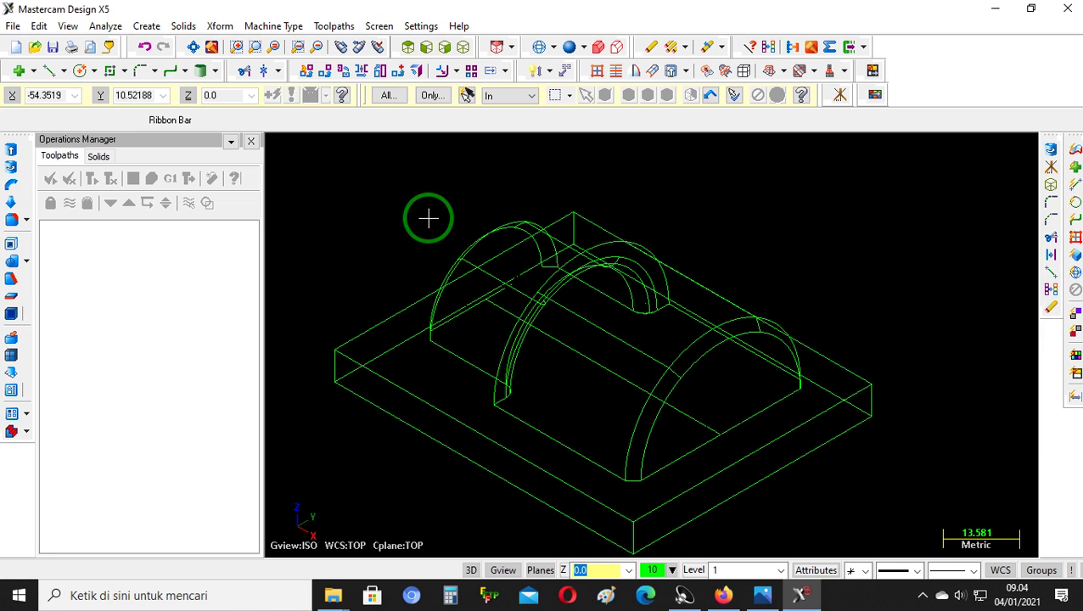
Shade the solids and orbit the model so that the smaller half-cylinder faces forward
scroll(742, 271, "down", 3)
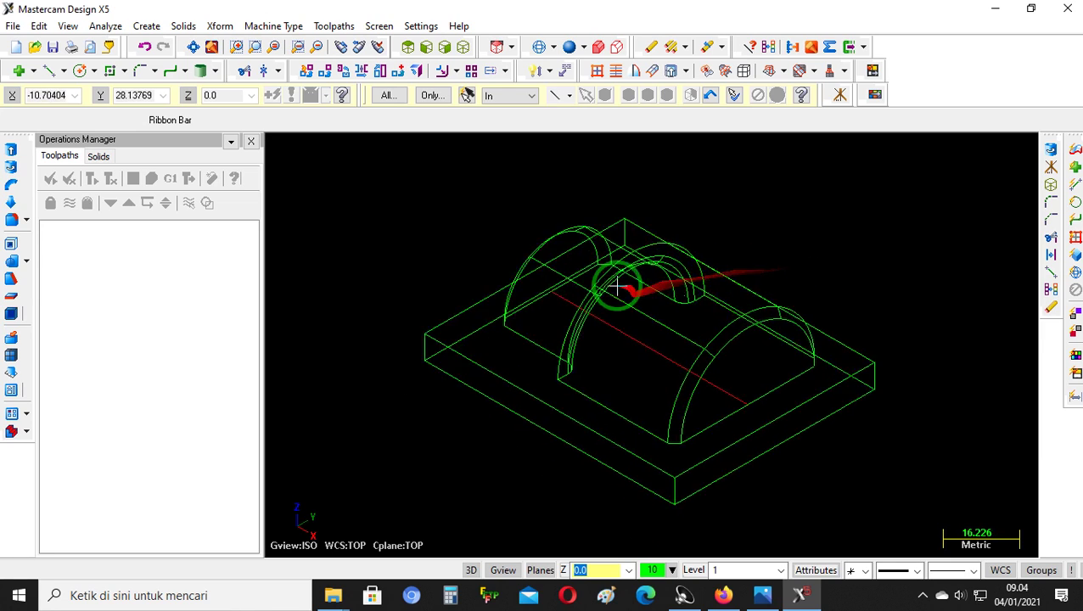
left_click(616, 289)
left_click(569, 47)
mouse_move(864, 378)
middle_mouse_down()
mouse_move(861, 317)
mouse_move(753, 316)
mouse_move(716, 351)
mouse_move(713, 374)
mouse_move(755, 365)
mouse_move(673, 327)
middle_mouse_up()
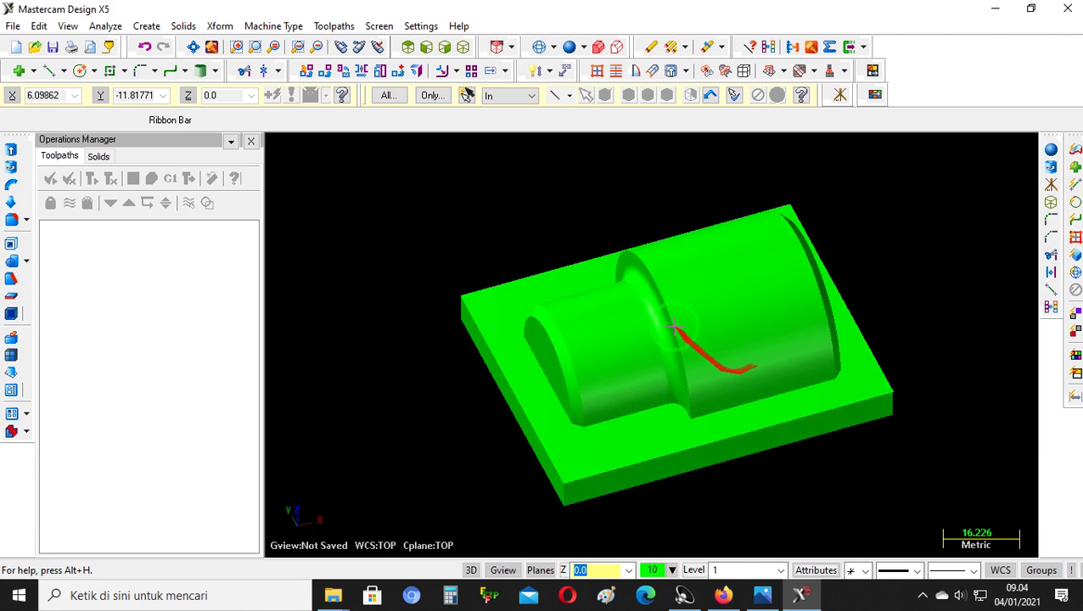
Compare the shaded model with the reference drawing in index.jpg, matching the view orientation, and return to Mastercam
left_click(761, 595)
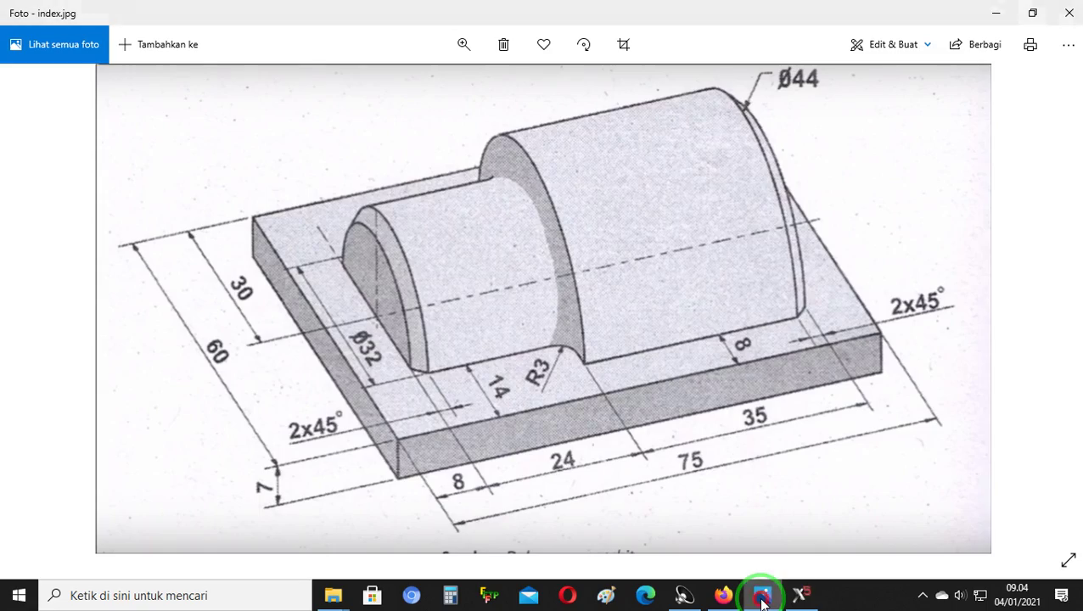
left_click(762, 597)
left_click(762, 597)
left_click(762, 597)
middle_click_drag(769, 404, 779, 597)
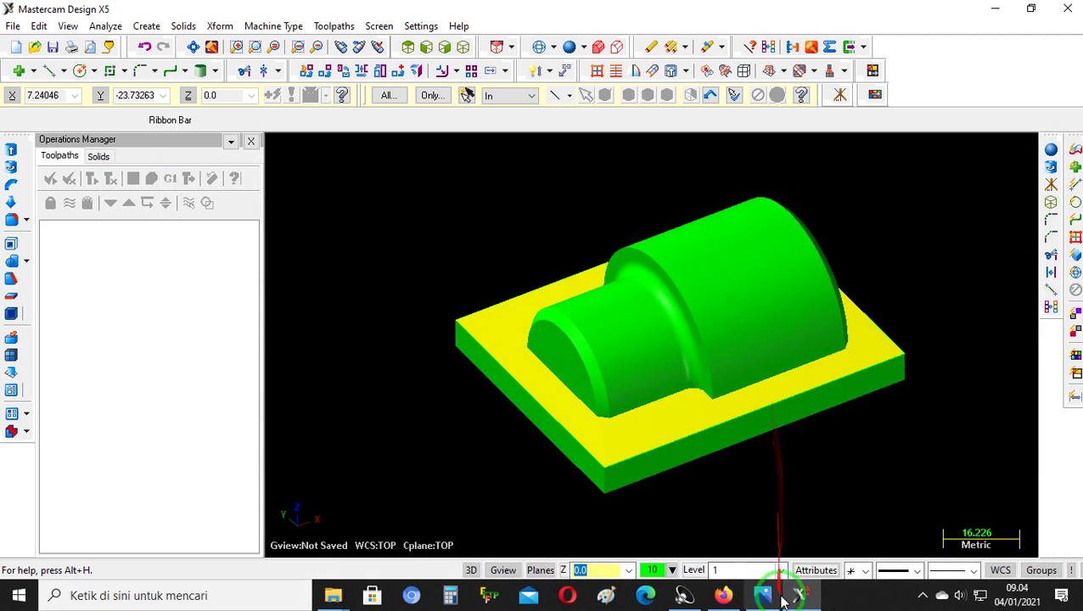
left_click(762, 597)
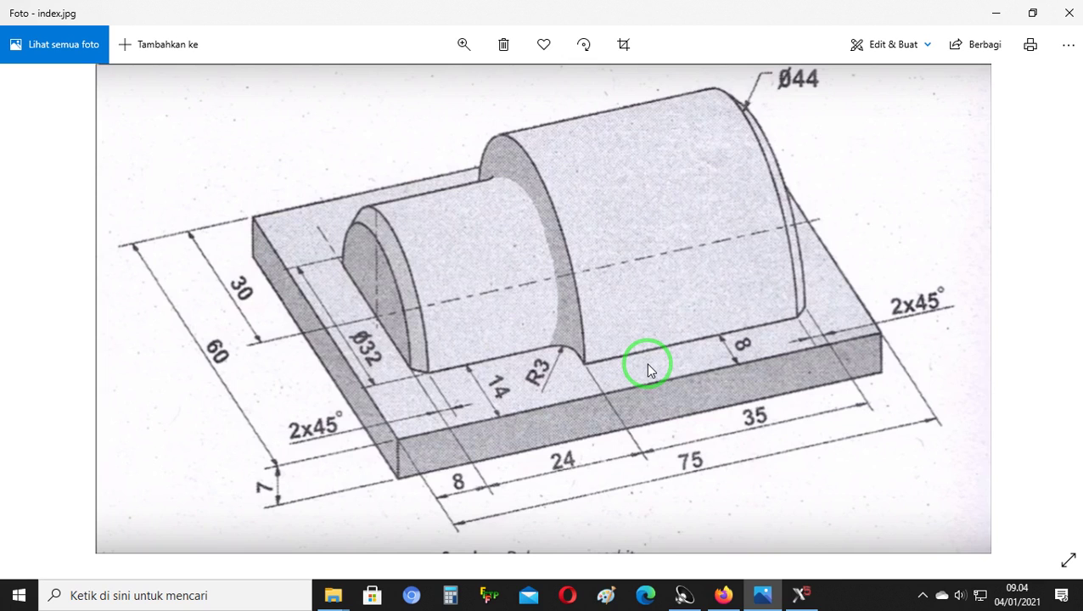
mouse_move(796, 599)
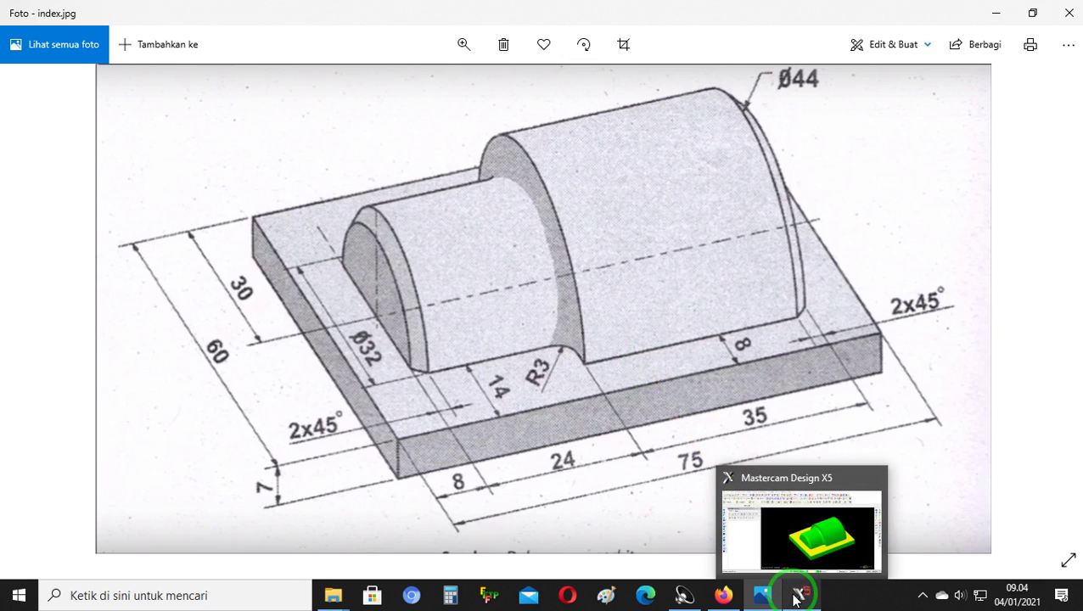
left_click(775, 540)
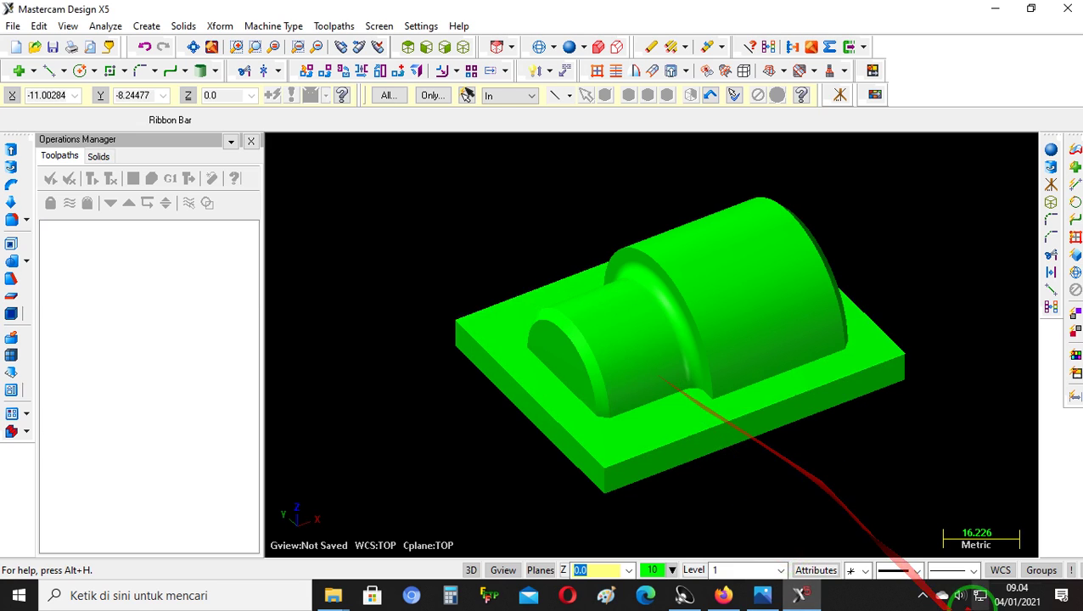
Show the coordinate axes and set the machine type to the default mill
left_click(840, 94)
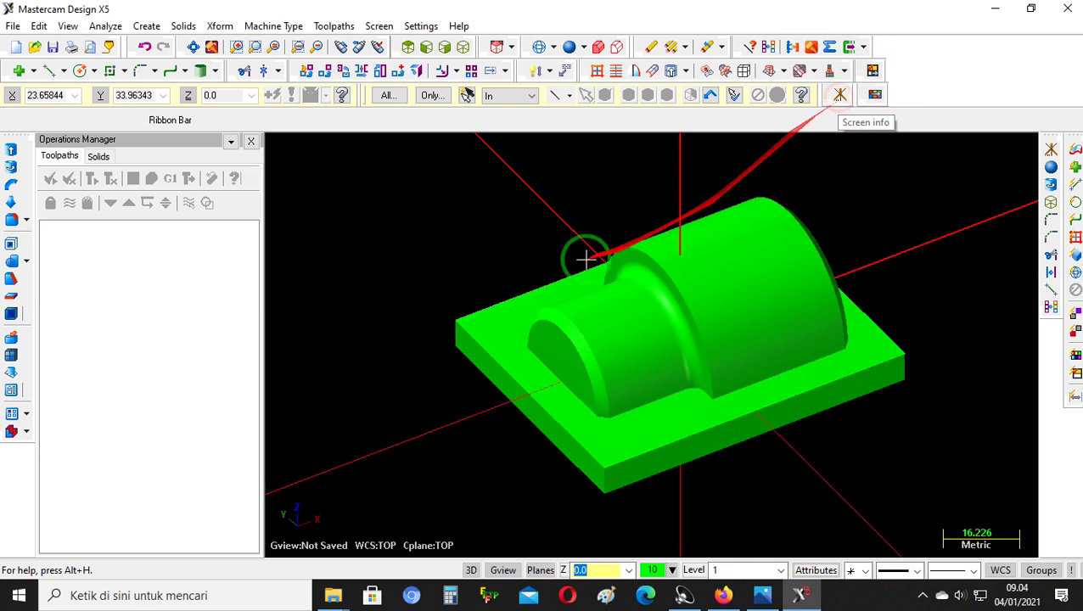
scroll(425, 284, "down", 3)
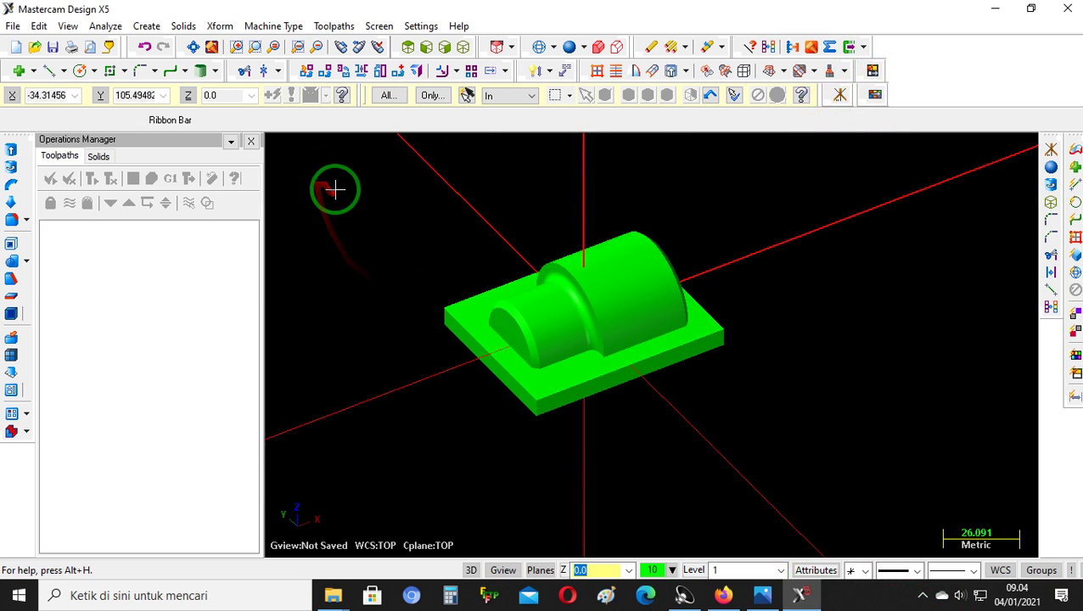
left_click(273, 26)
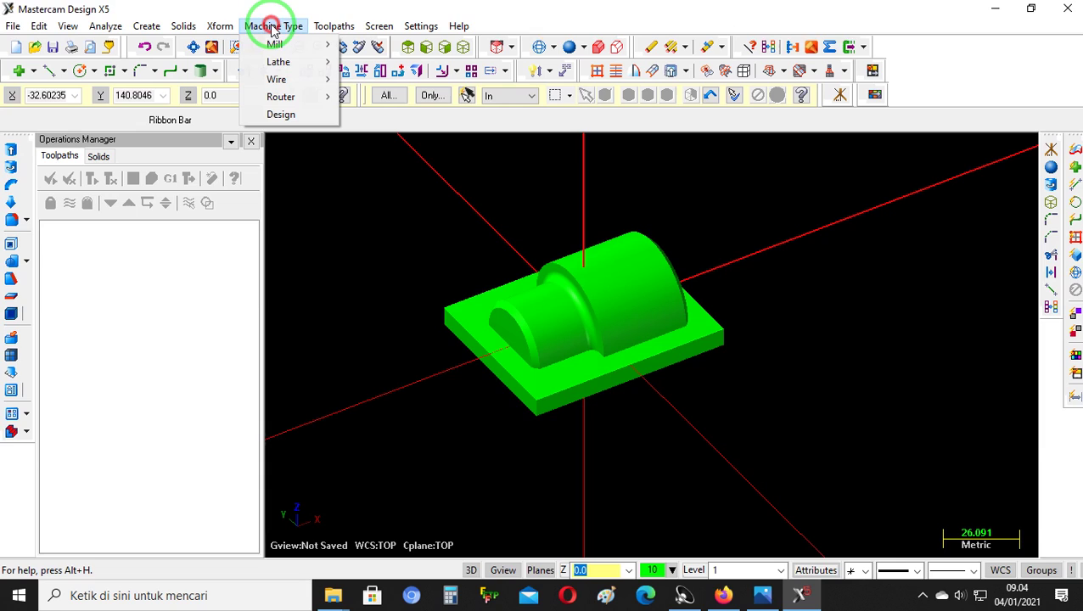
mouse_move(309, 44)
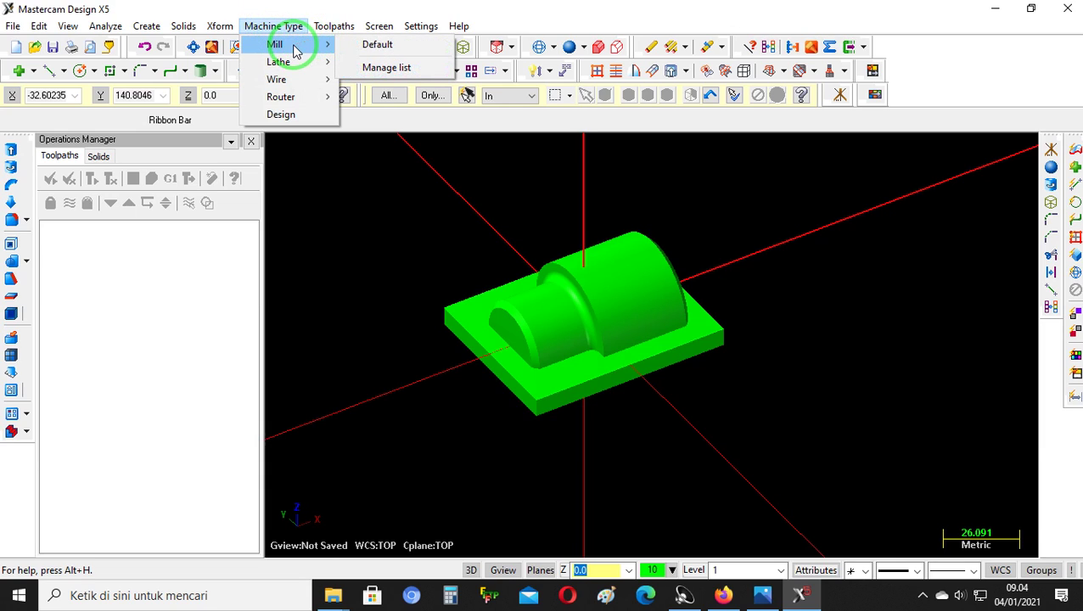
left_click(376, 44)
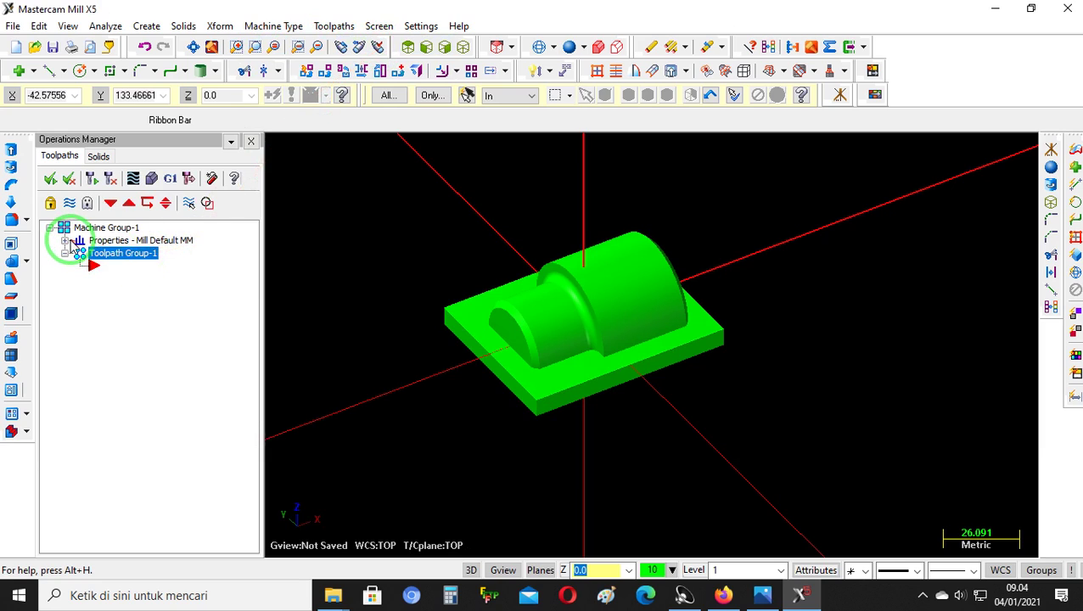
Set up a rectangular stock of 75 x 60 x 29 mm around all solids, with its origin at Z 22
left_click(66, 241)
left_click(130, 280)
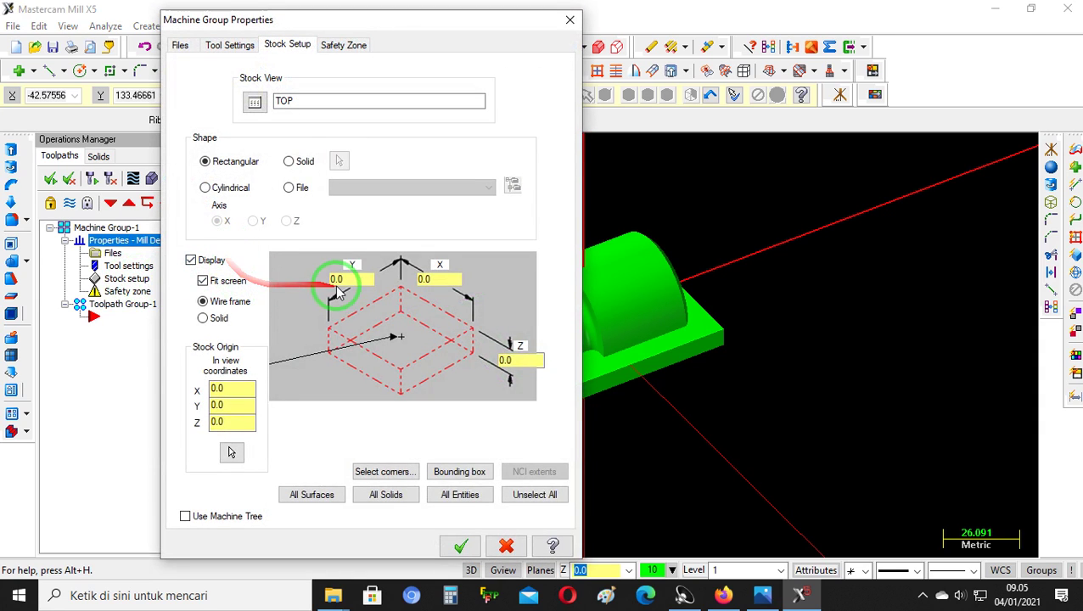
left_click(384, 499)
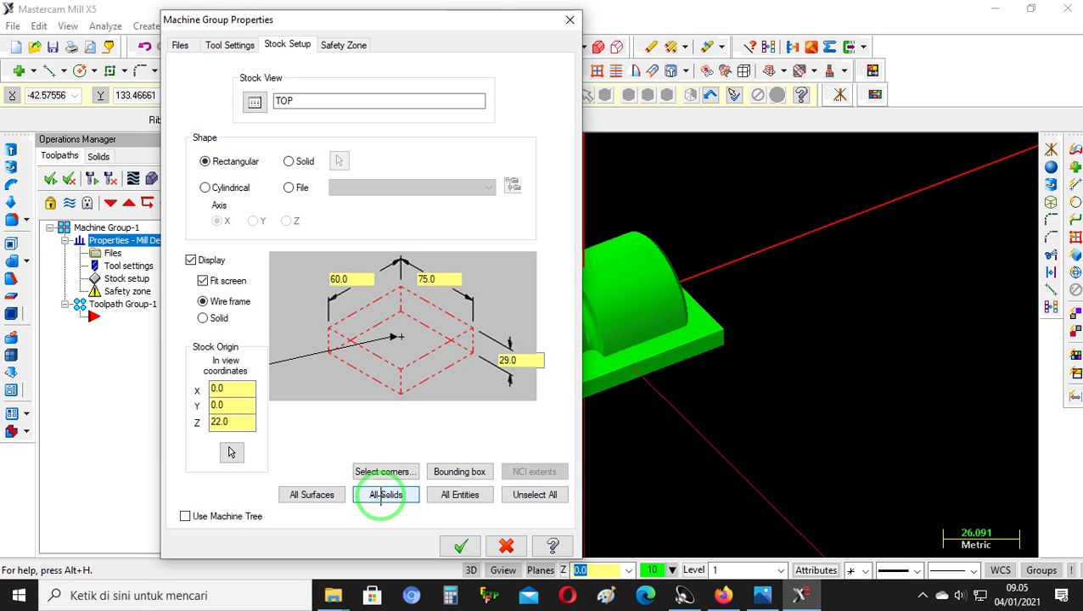
left_click(461, 546)
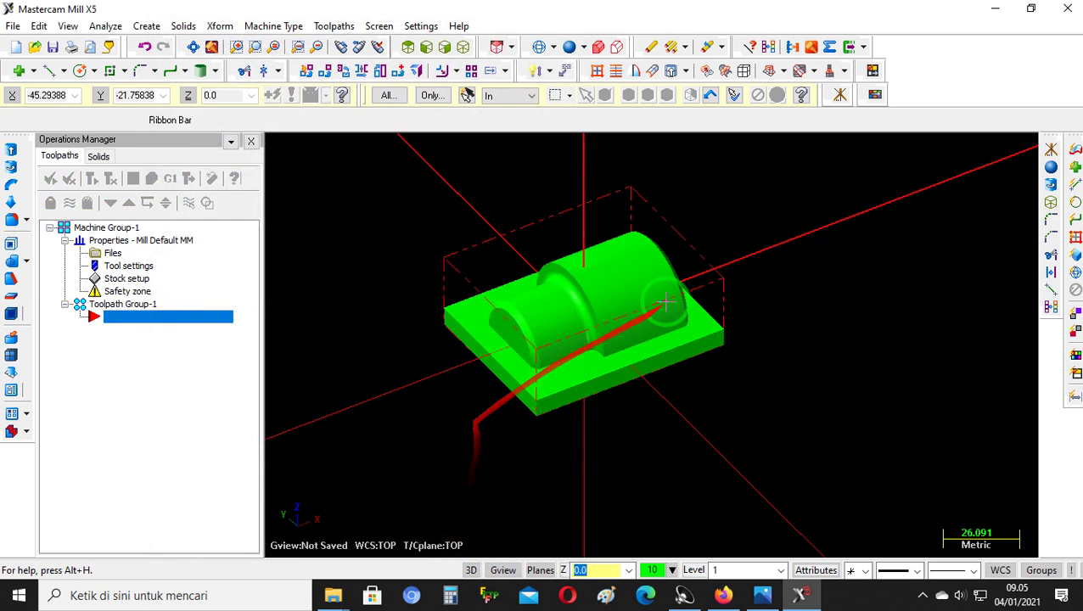
Examine the part inside the stock outline from several angles and check where the base plate and half-cylinders lie relative to the axes
scroll(667, 304, "down", 3)
scroll(584, 220, "up", 5)
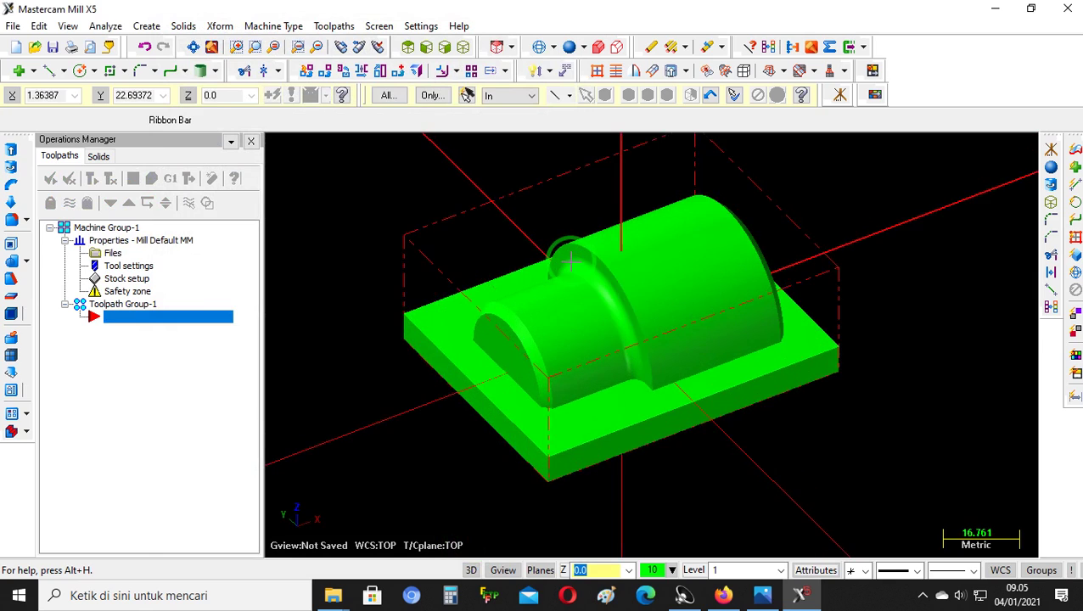
scroll(573, 263, "up", 2)
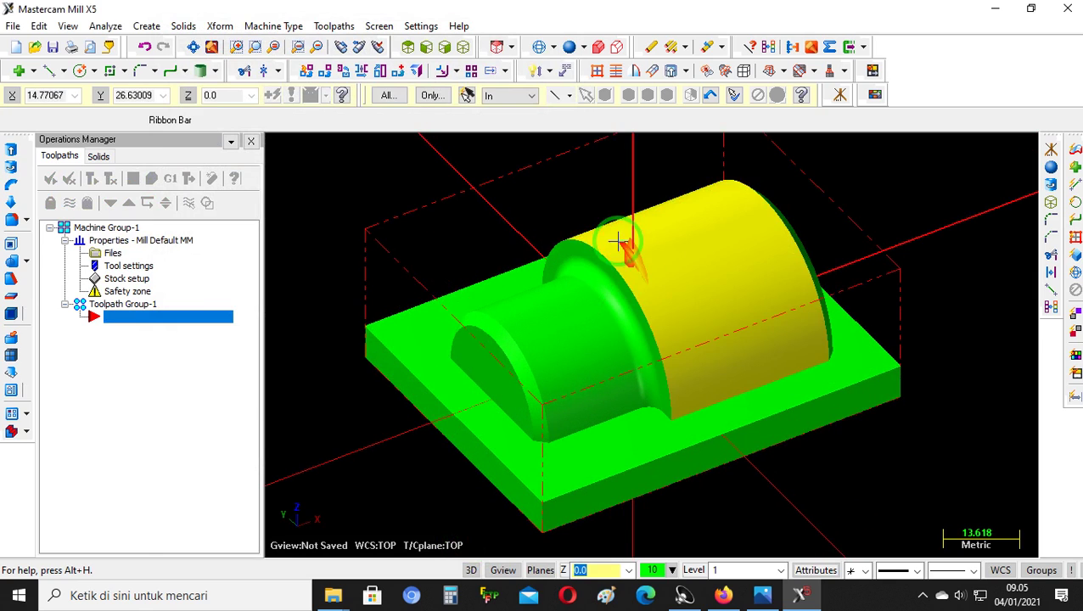
scroll(659, 360, "down", 1)
middle_click_drag(704, 338, 689, 273)
mouse_move(680, 291)
middle_mouse_down()
mouse_move(653, 297)
mouse_move(701, 298)
middle_mouse_up()
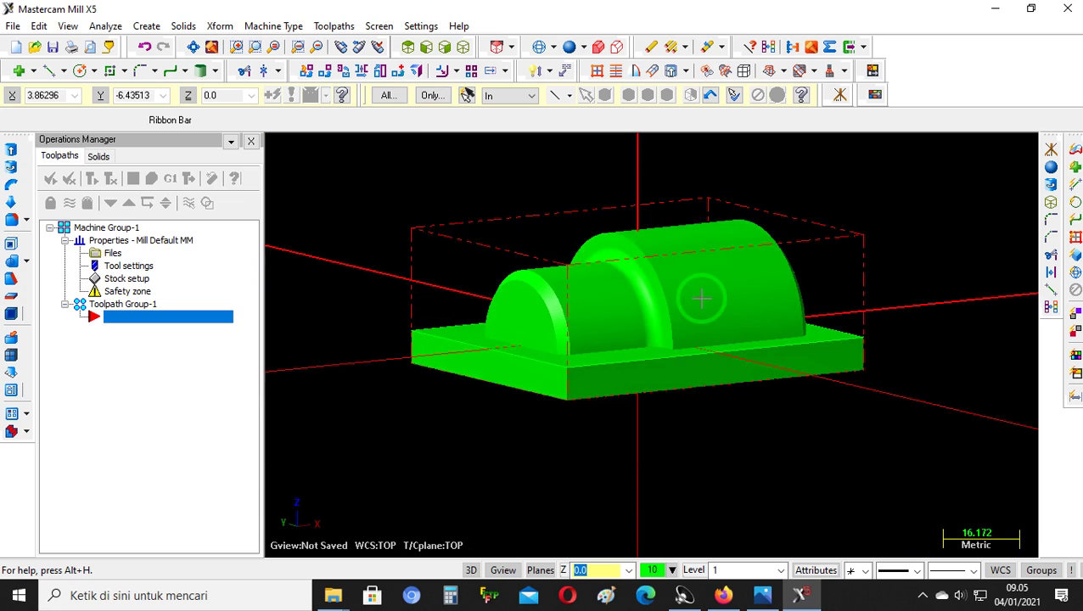
left_click(585, 362)
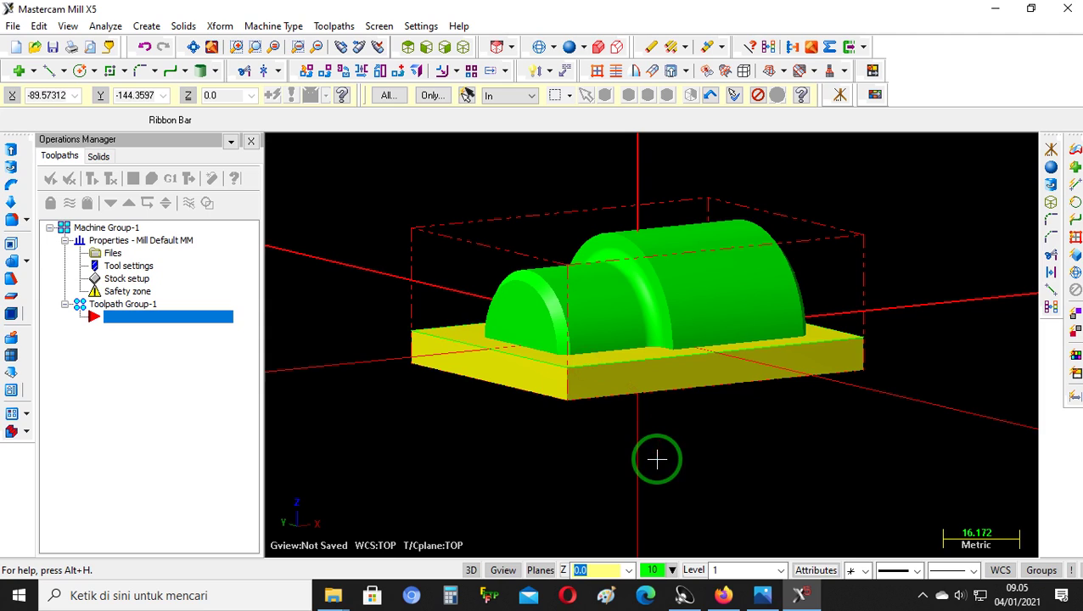
scroll(713, 411, "down", 3)
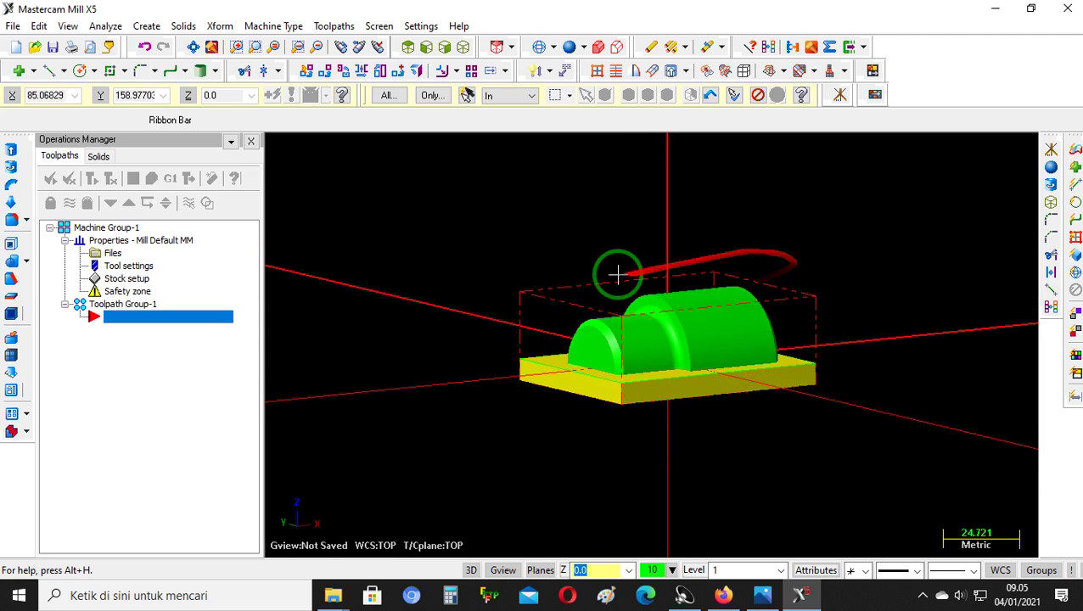
middle_click_drag(764, 245, 802, 271)
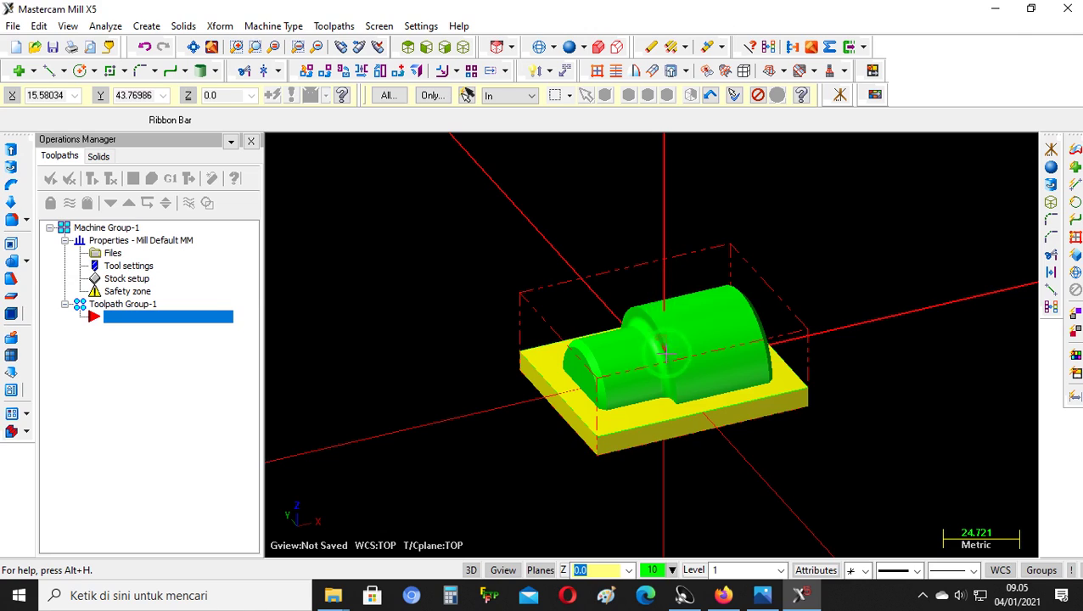
left_click(632, 365)
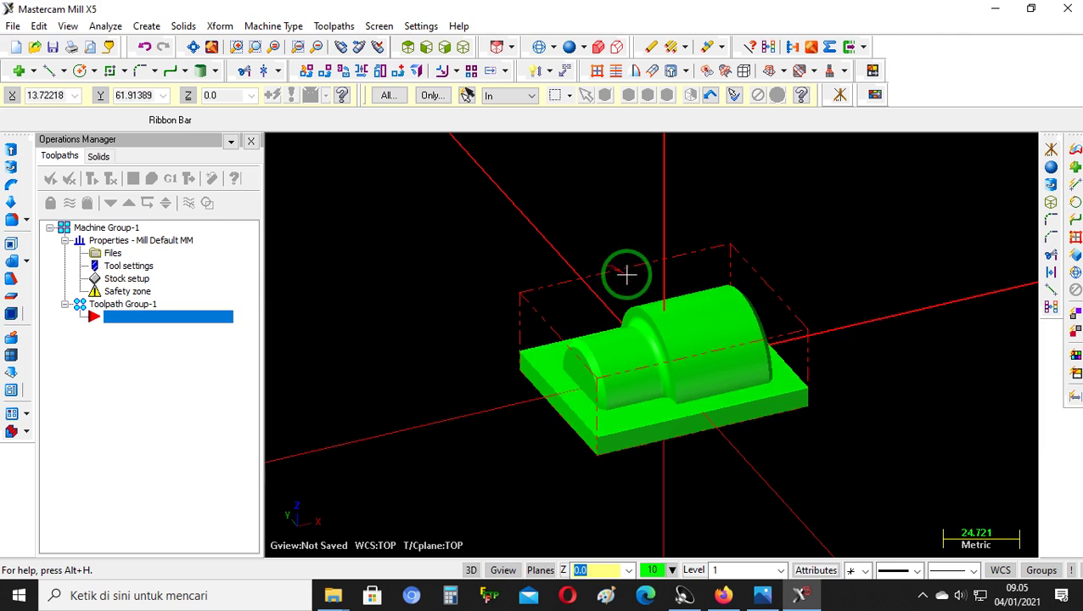
Move the whole solid by -22 mm in Z with Translate and clear its result colours
scroll(769, 331, "down", 3)
left_click(463, 46)
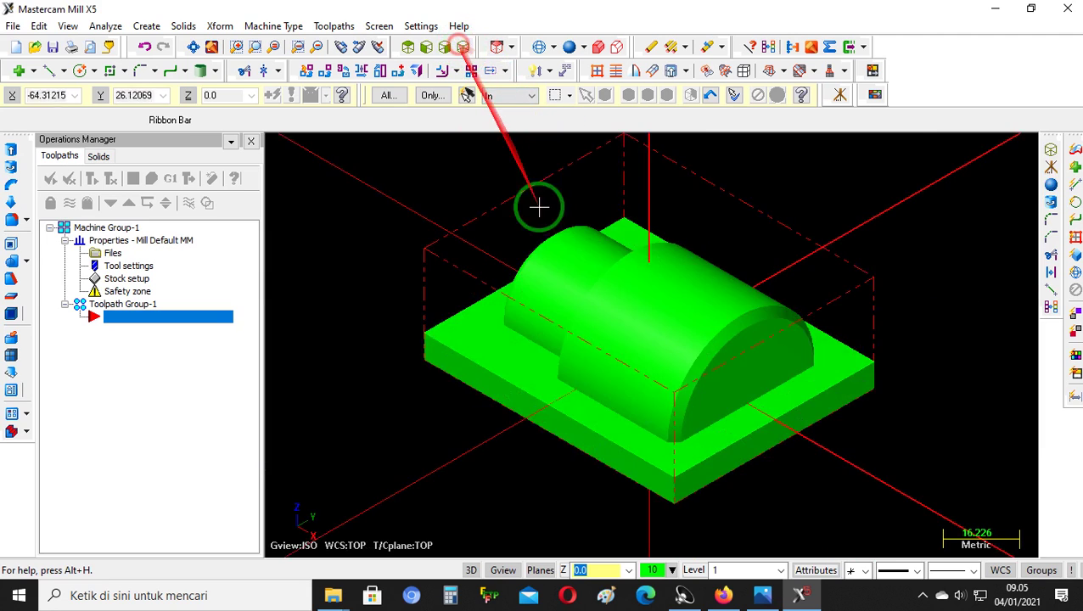
scroll(738, 308, "down", 5)
left_click_drag(837, 180, 525, 481)
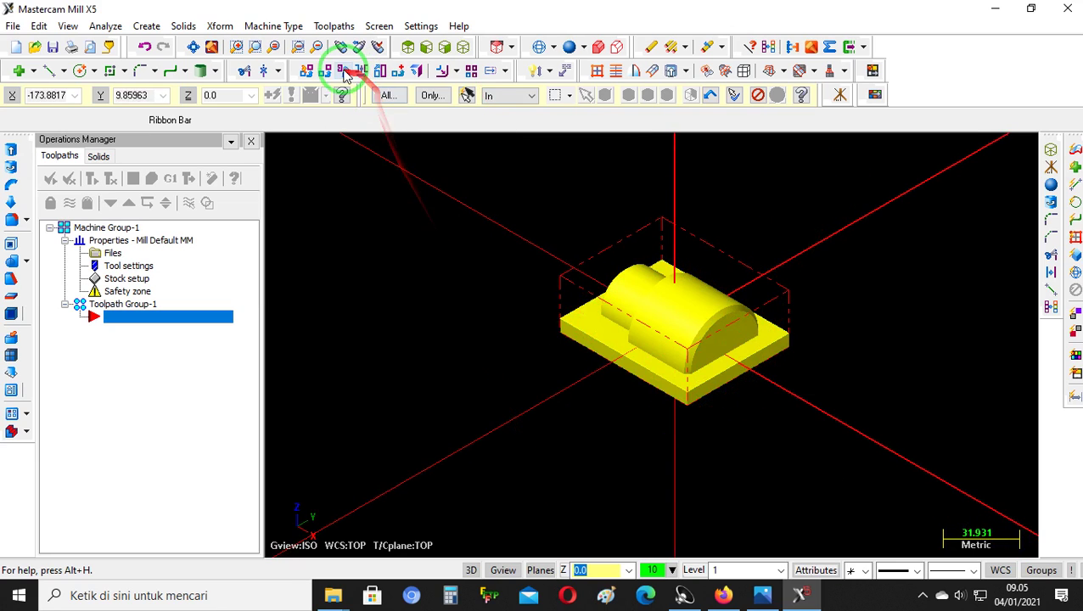
left_click(221, 26)
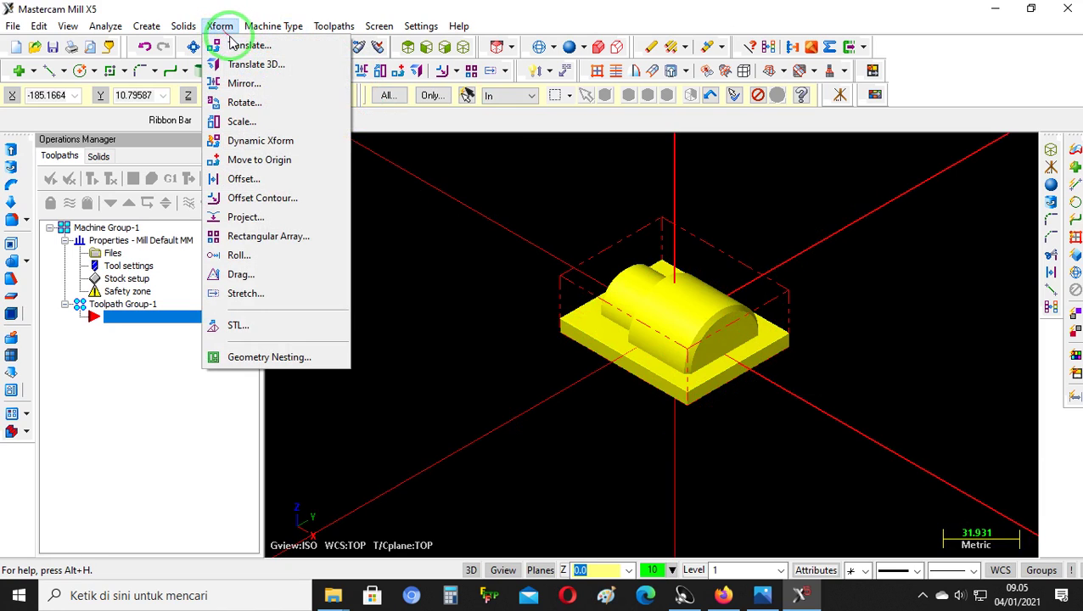
left_click(243, 44)
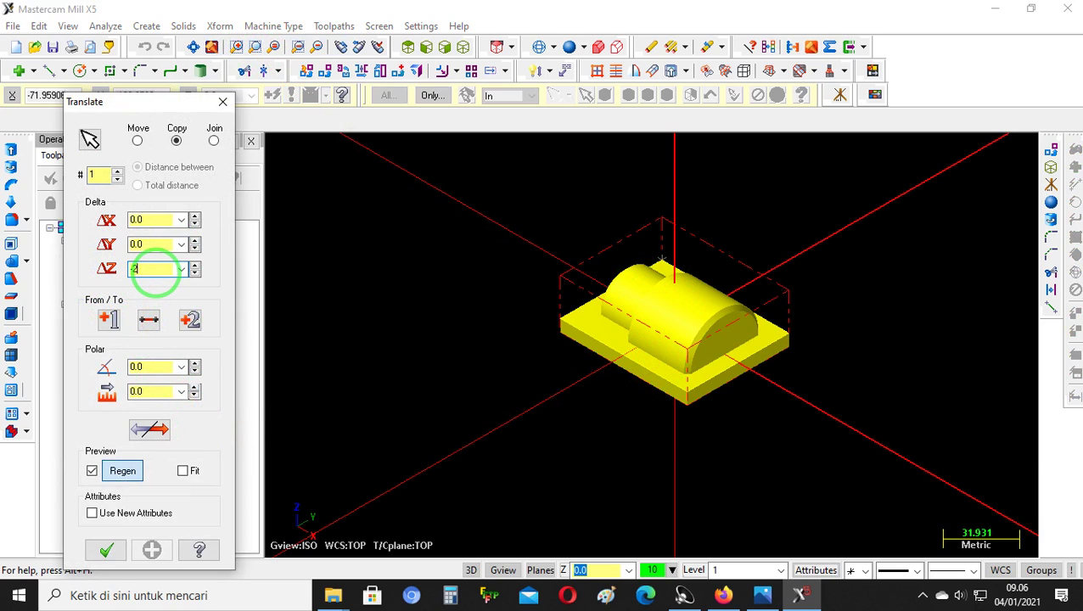
key("Return")
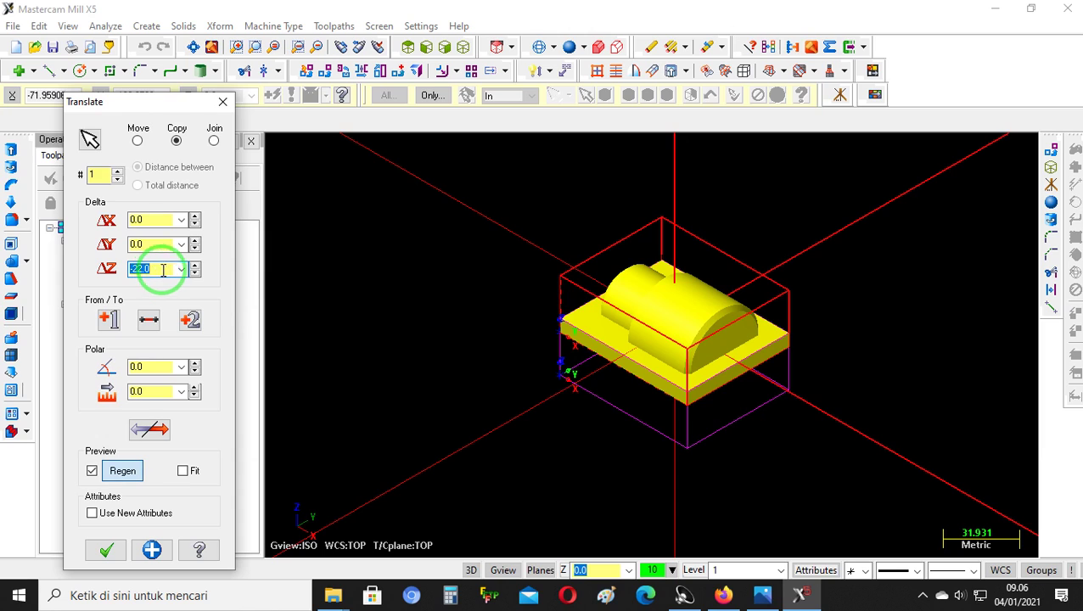
left_click(137, 140)
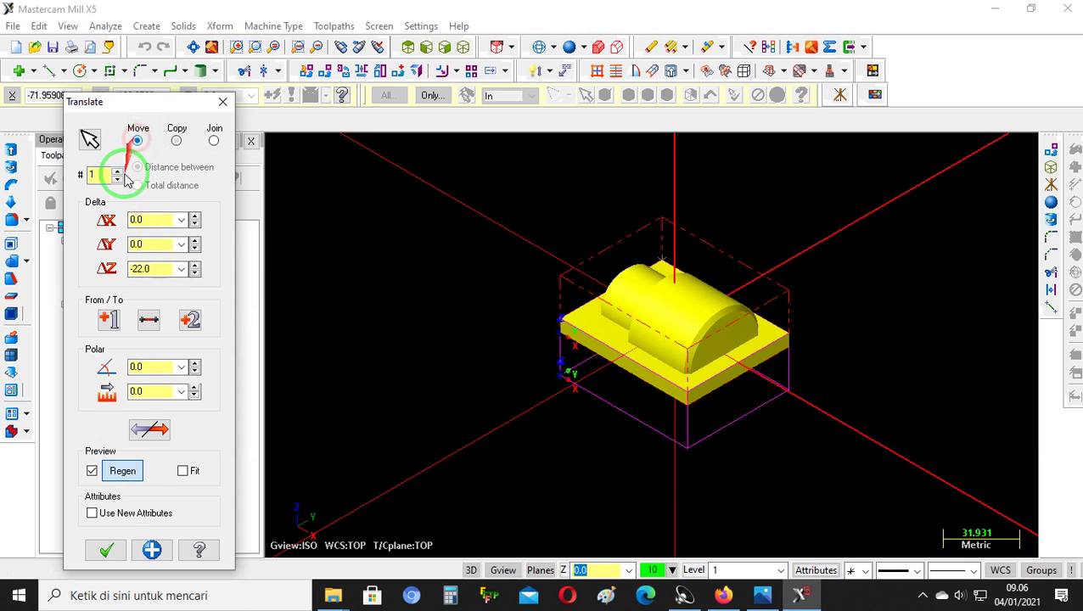
left_click(105, 550)
scroll(851, 363, "down", 1)
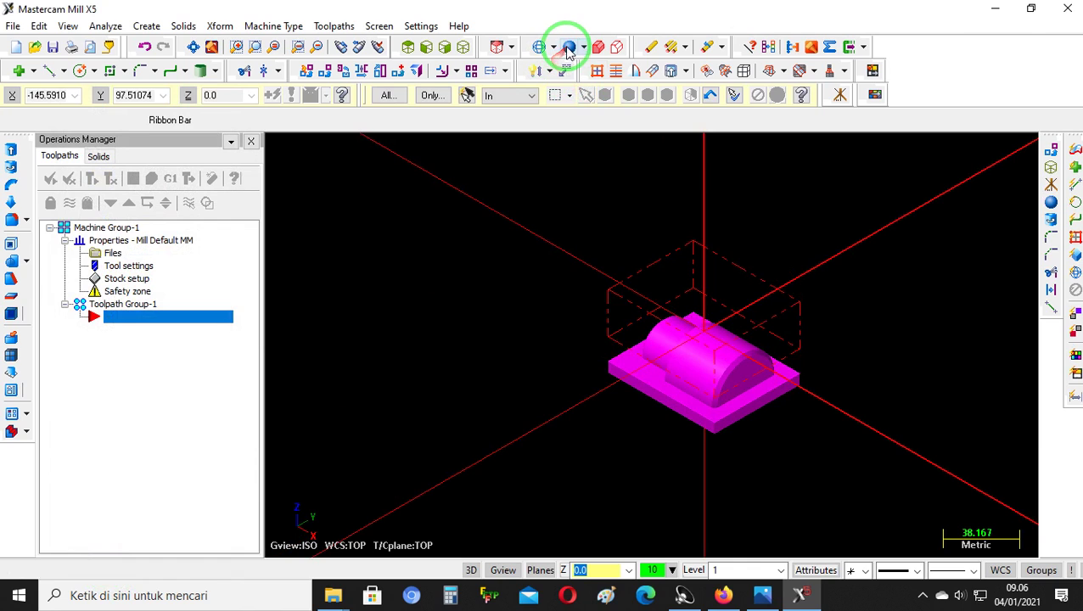
left_click(768, 47)
Refit the rectangular stock around all solids with its origin at X 0, Y 0, Z 0
middle_click_drag(749, 382, 716, 314)
scroll(716, 333, "up", 3)
scroll(715, 334, "up", 1)
left_click(692, 311)
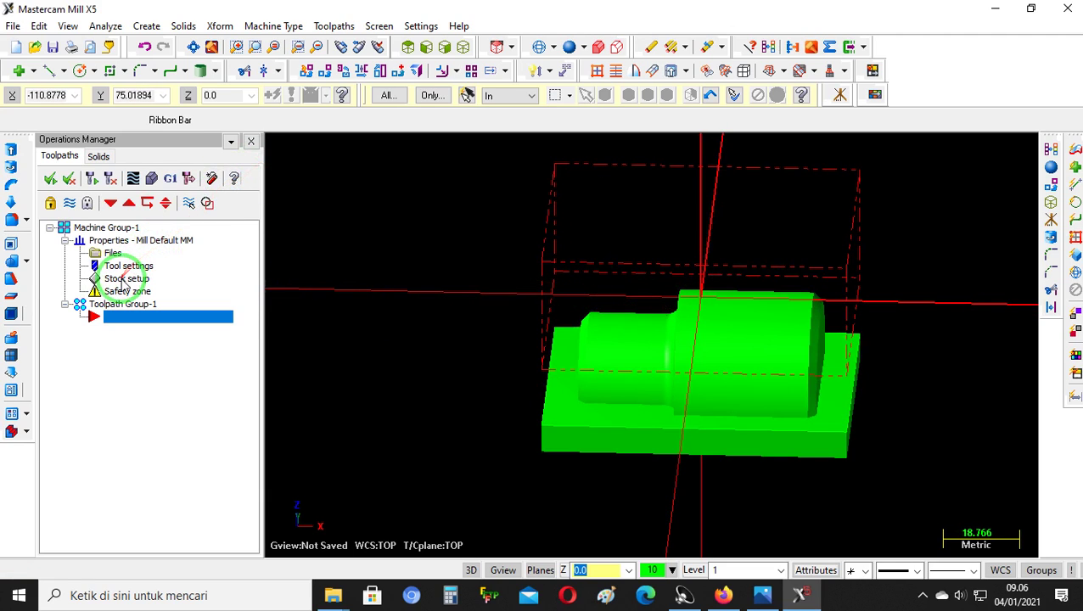
left_click(124, 283)
left_click_drag(421, 259, 404, 424)
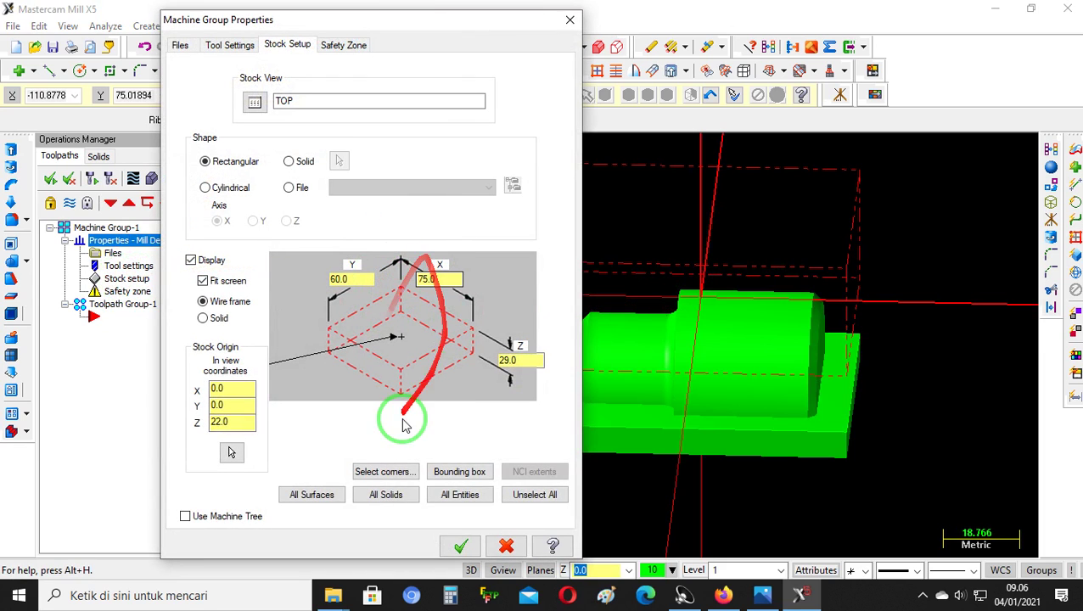
left_click(381, 496)
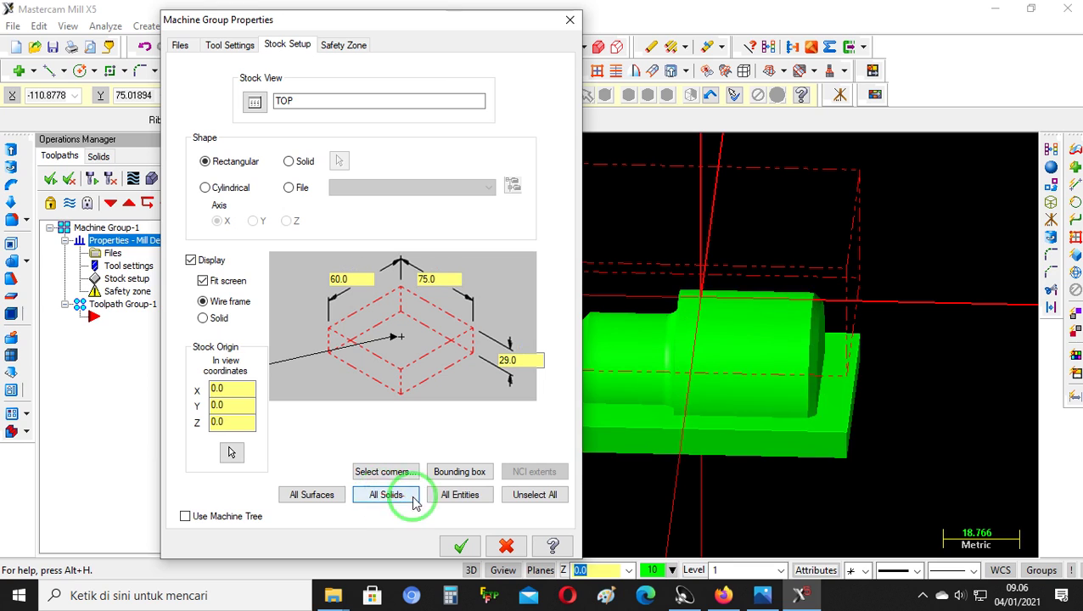
left_click(480, 545)
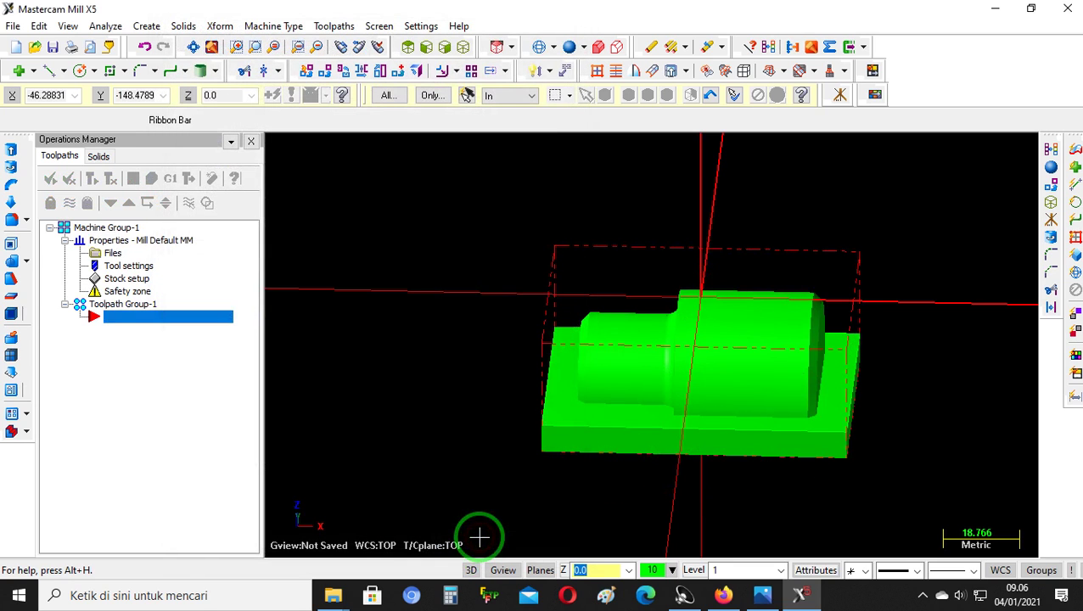
scroll(802, 295, "down", 2)
middle_click_drag(833, 326, 758, 356)
middle_click_drag(696, 258, 595, 503)
scroll(394, 449, "down", 1)
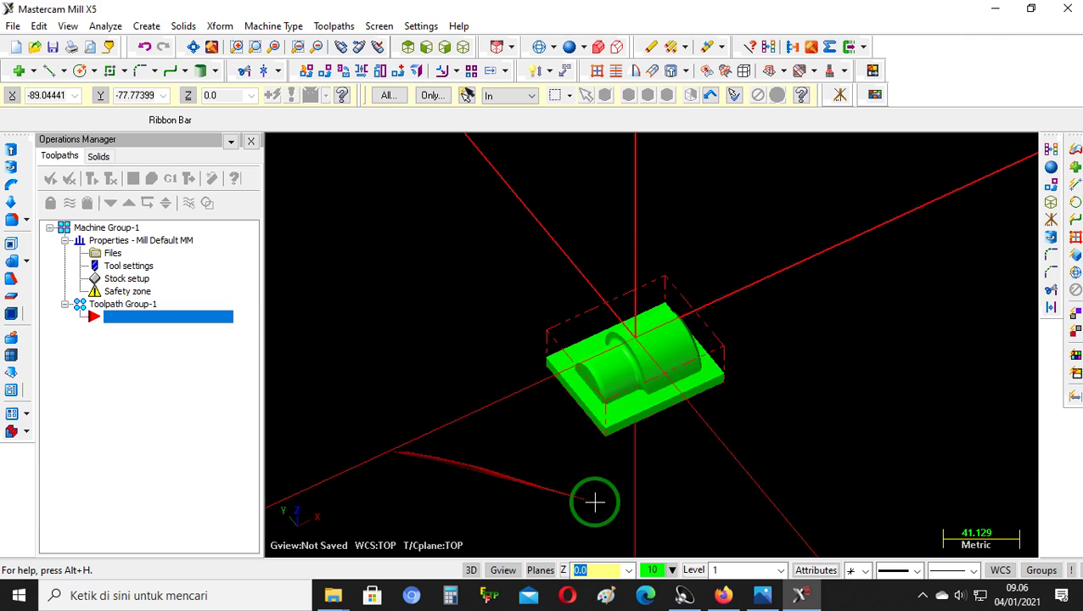
scroll(713, 445, "up", 3)
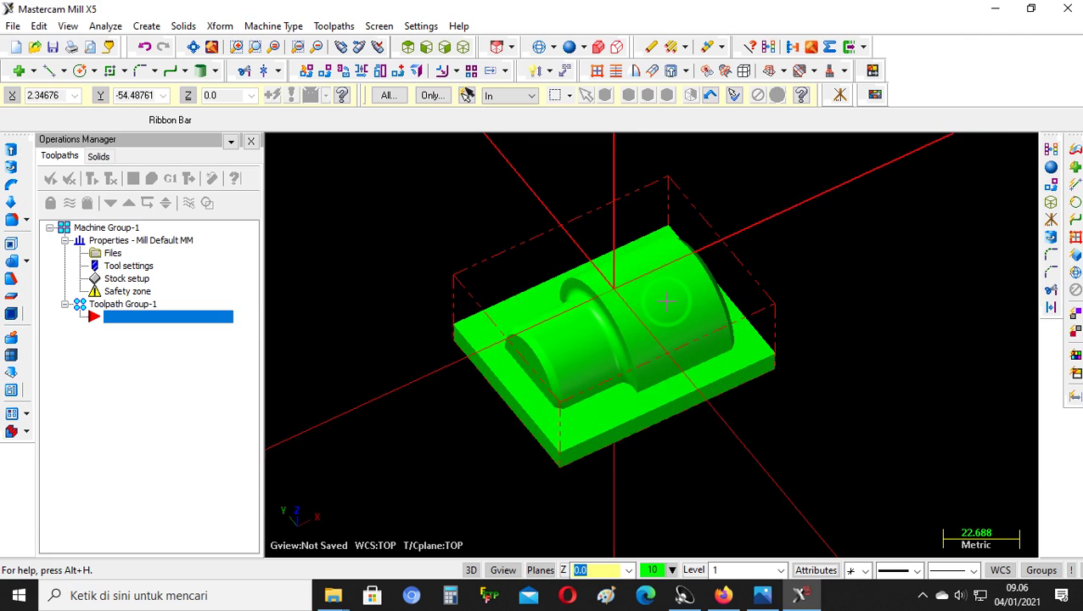
left_click(667, 300)
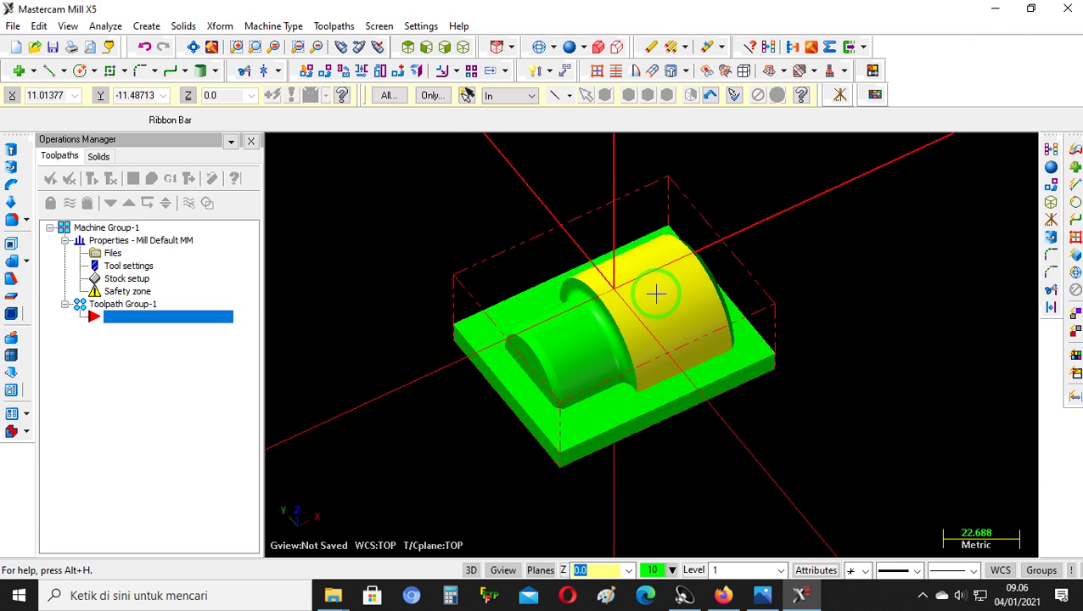
left_click(332, 25)
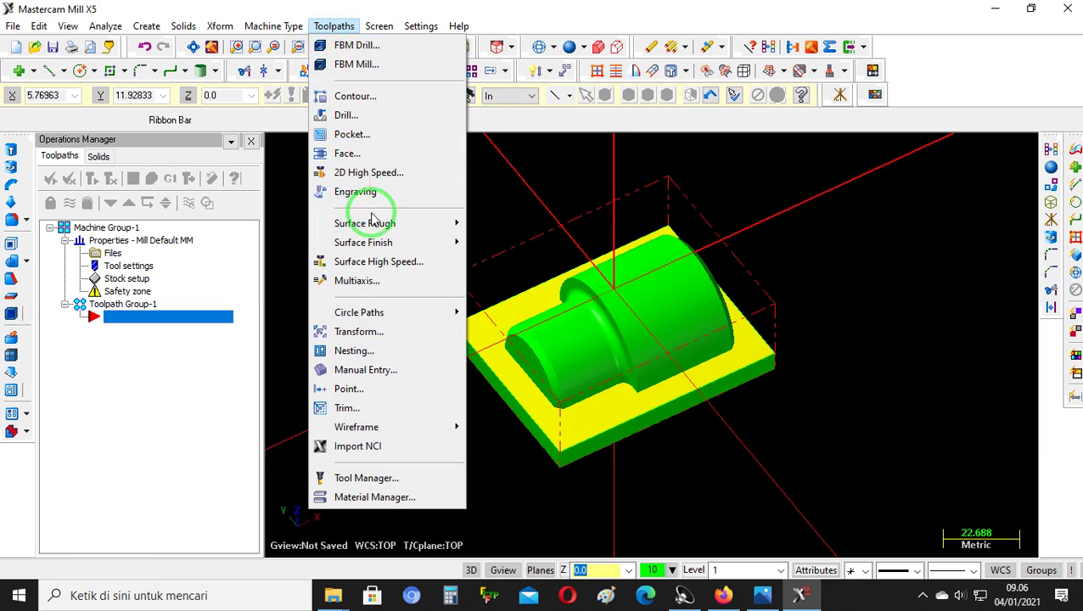
mouse_move(440, 234)
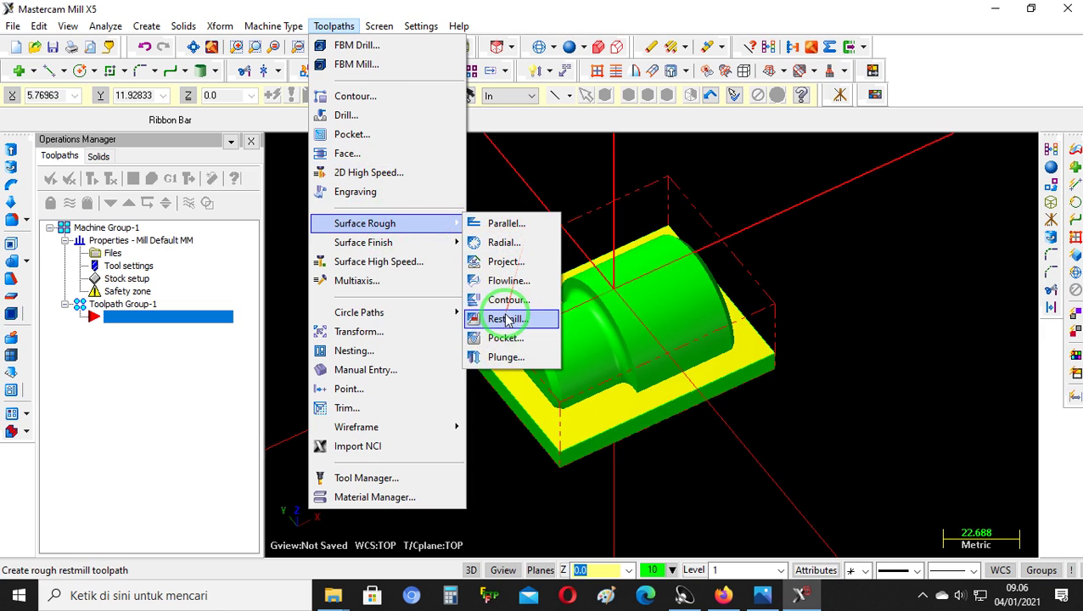
left_click(507, 339)
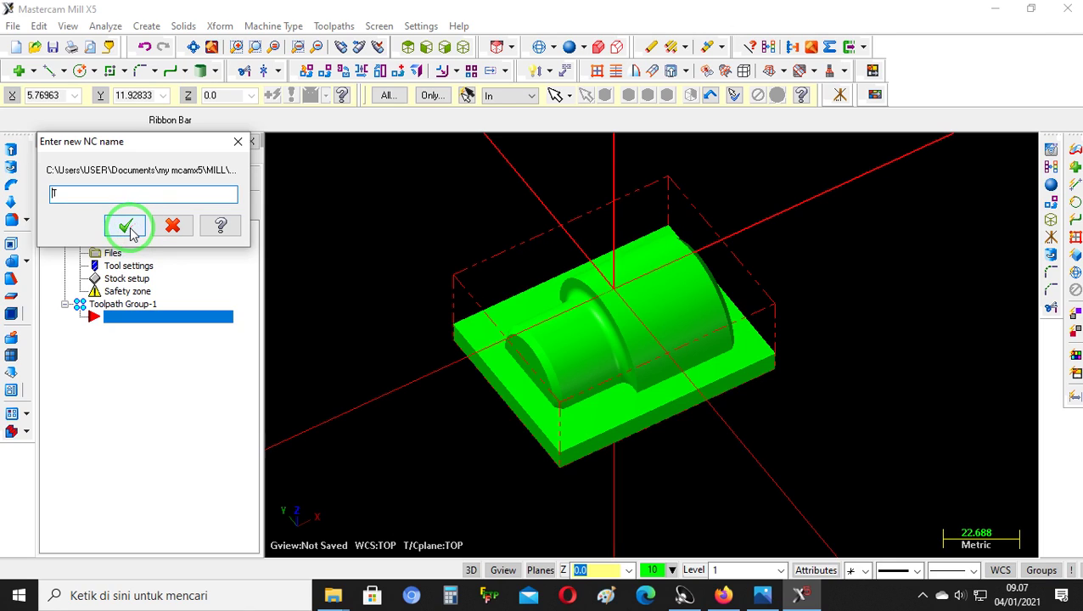
left_click(238, 142)
In the top view, draw a rectangle centred on the origin that extends slightly beyond the base plate on all sides
left_click(410, 48)
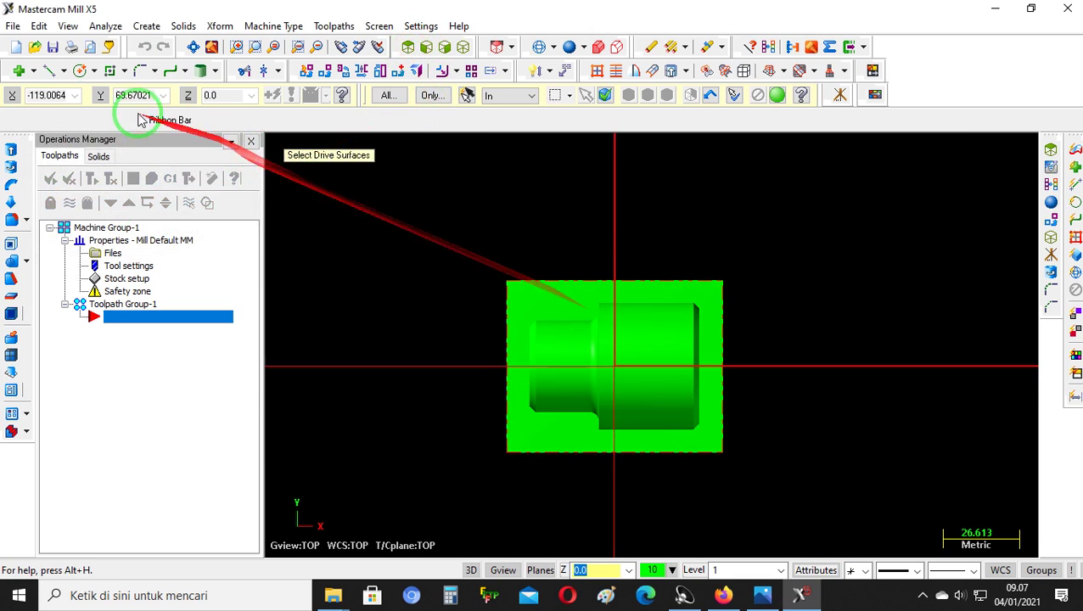
left_click(108, 72)
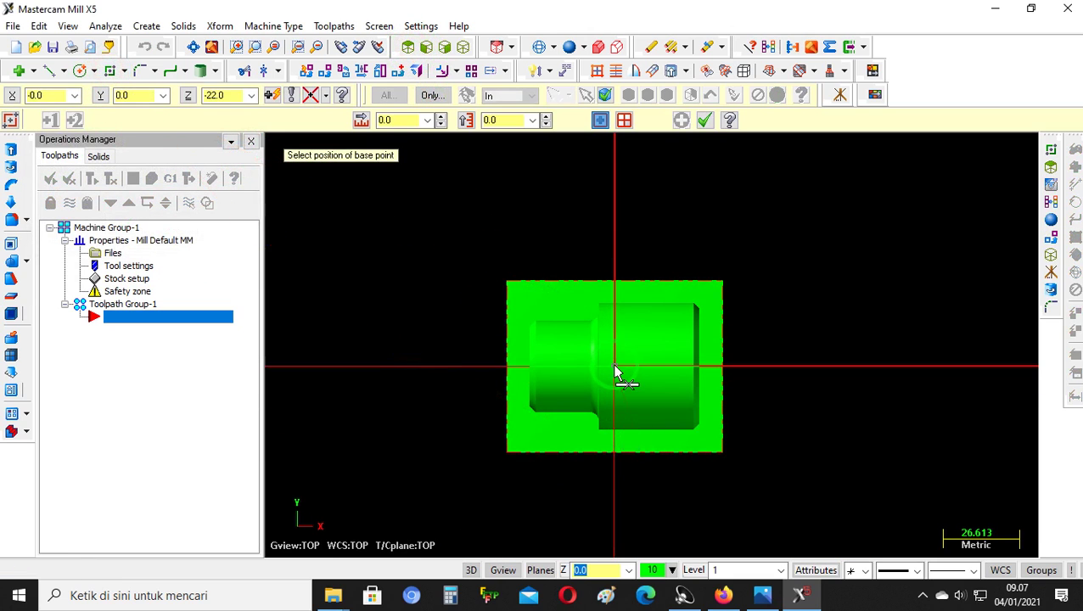
left_click(614, 368)
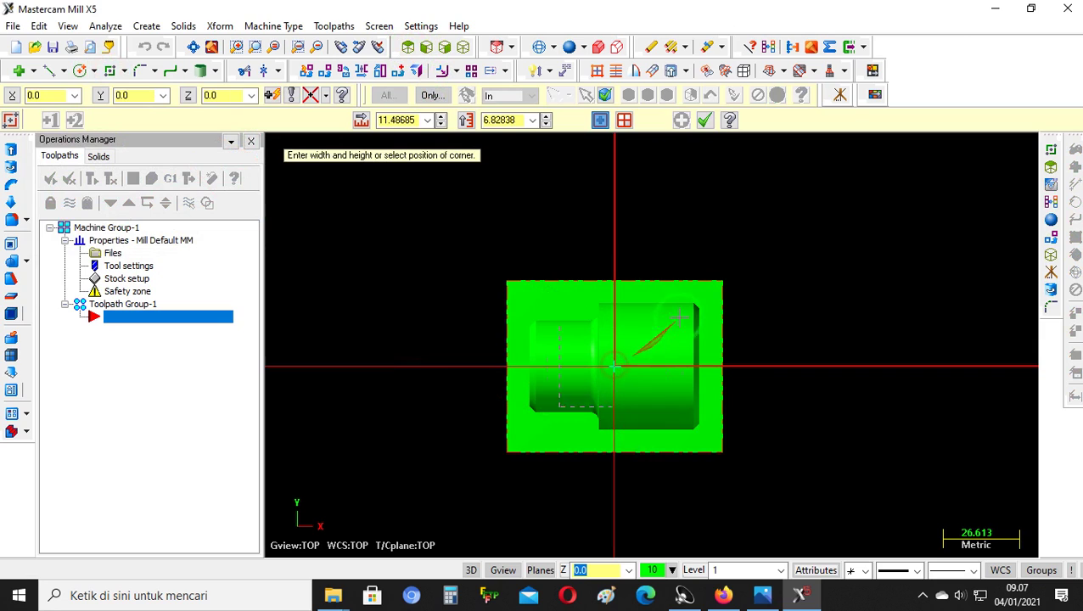
left_click(742, 265)
left_click(705, 120)
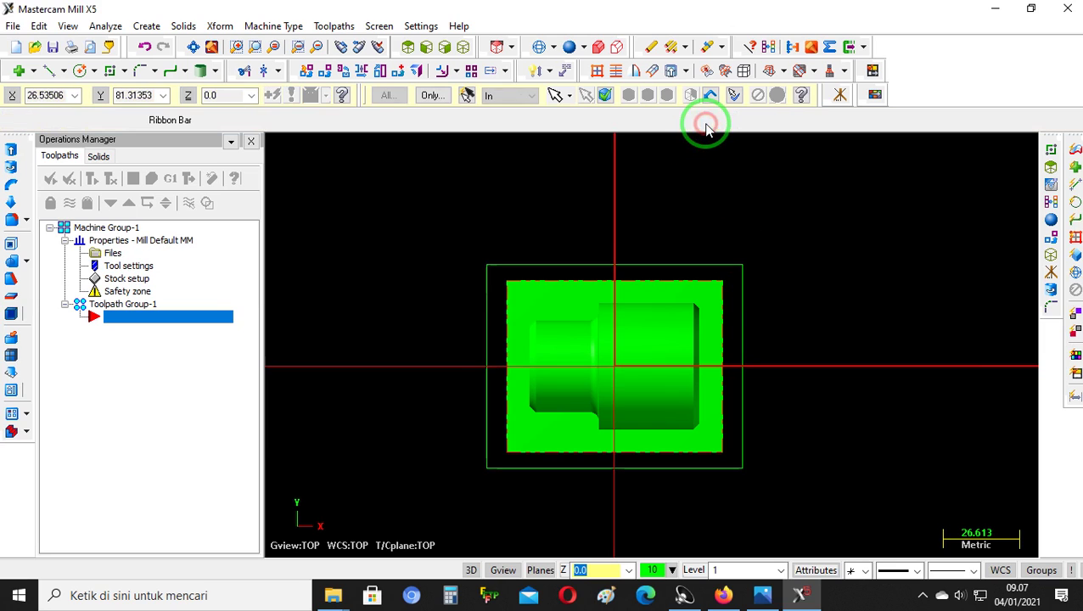
Create a Surface Rough Pocket toolpath with NC name T, using all faces of the solid as drive surfaces
scroll(454, 297, "up", 2)
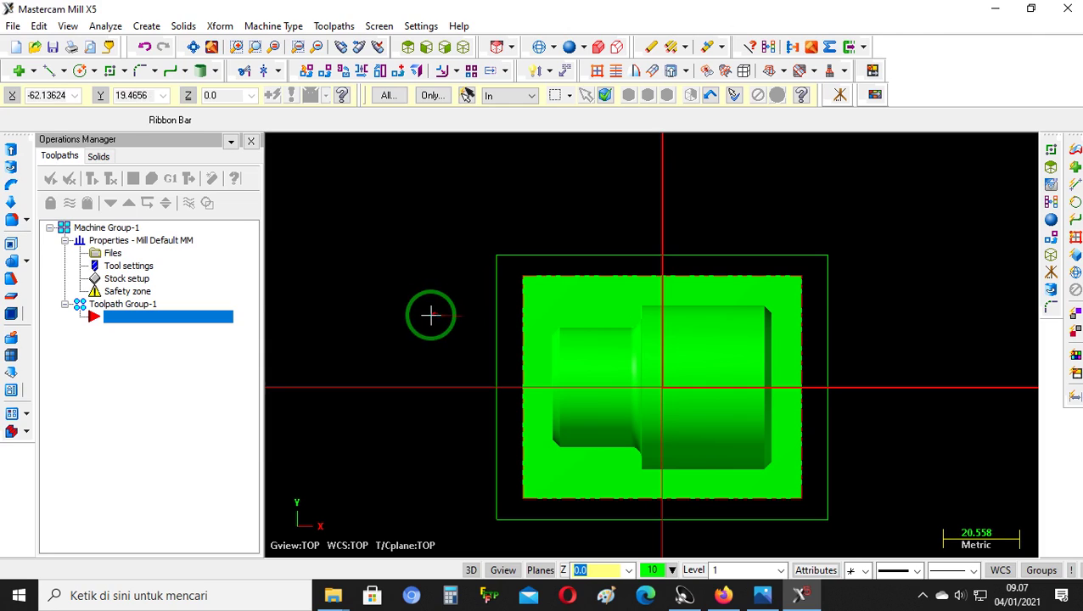
left_click(334, 26)
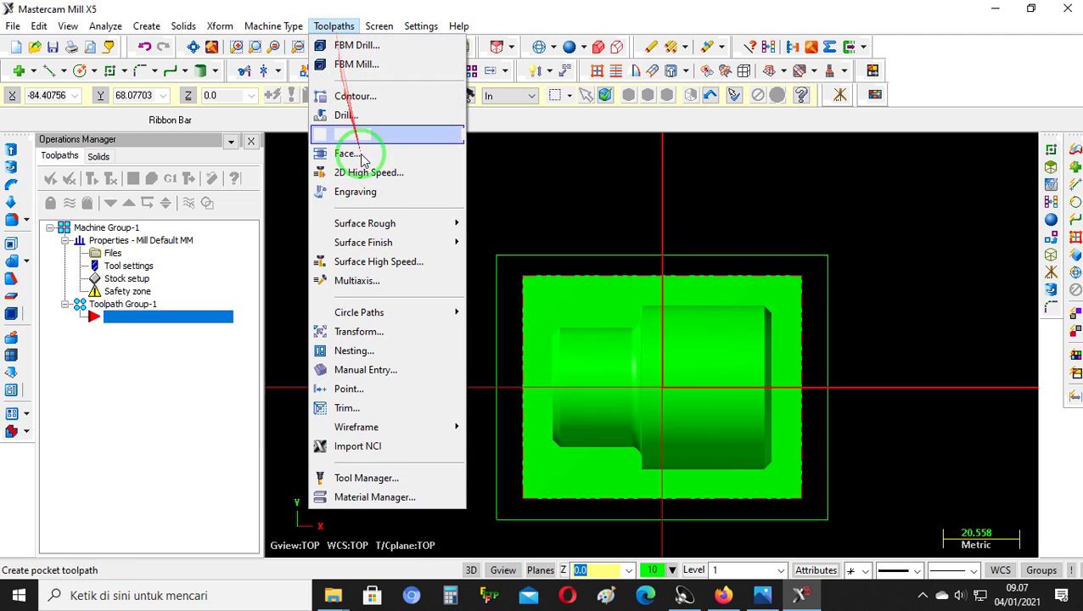
mouse_move(370, 223)
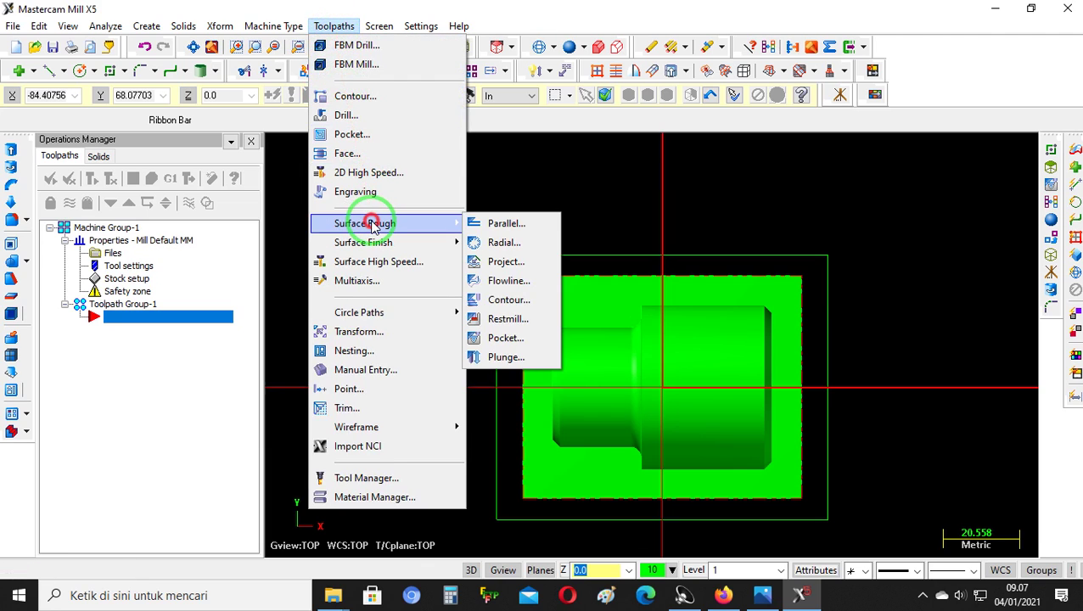
left_click(508, 338)
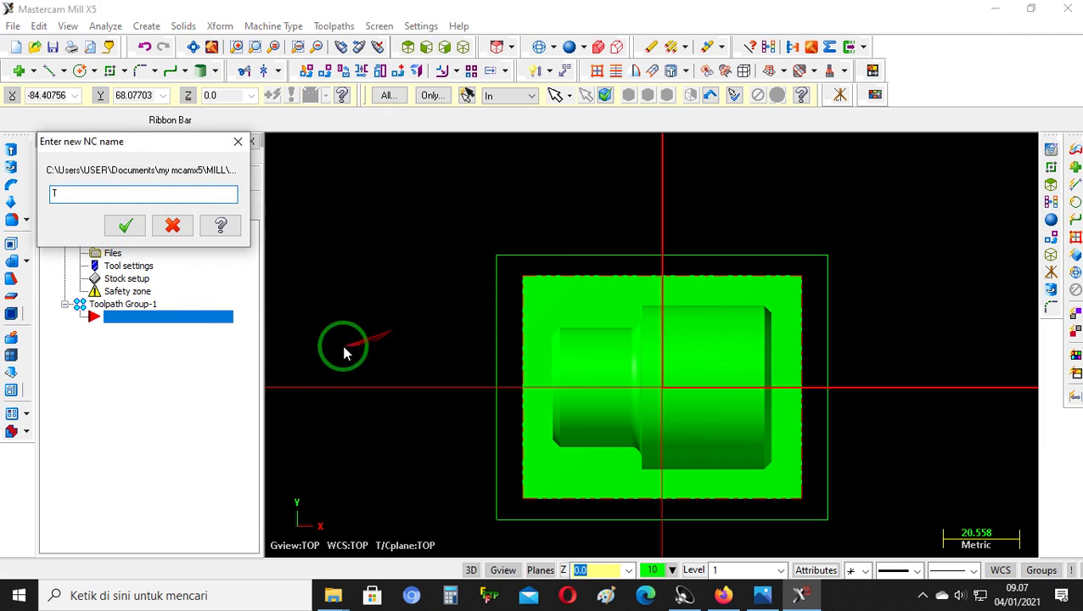
left_click(125, 226)
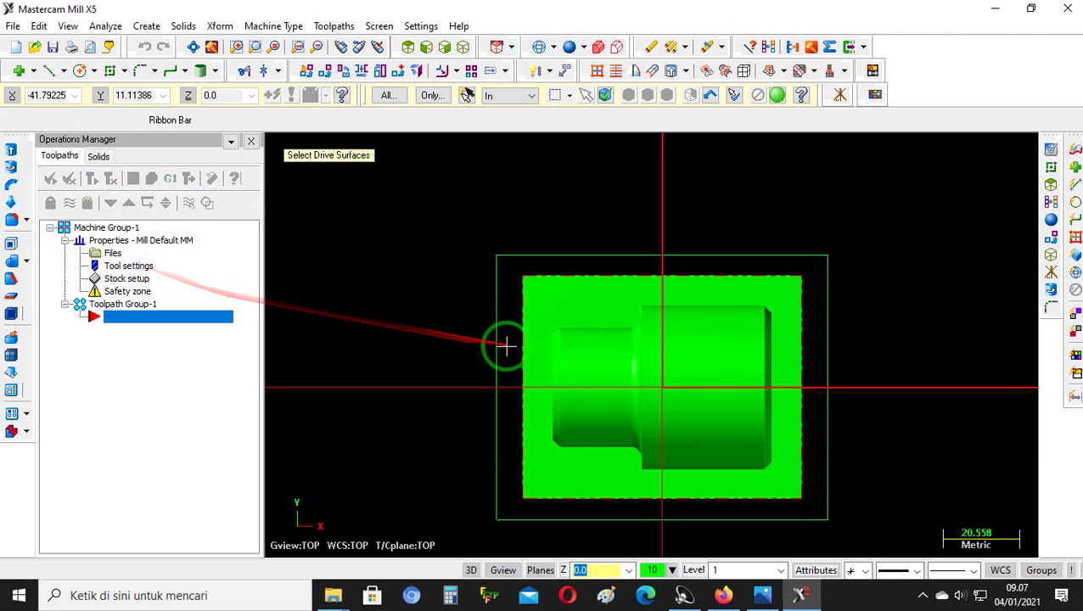
middle_click_drag(834, 294, 851, 246)
left_click(709, 342)
left_click(709, 342)
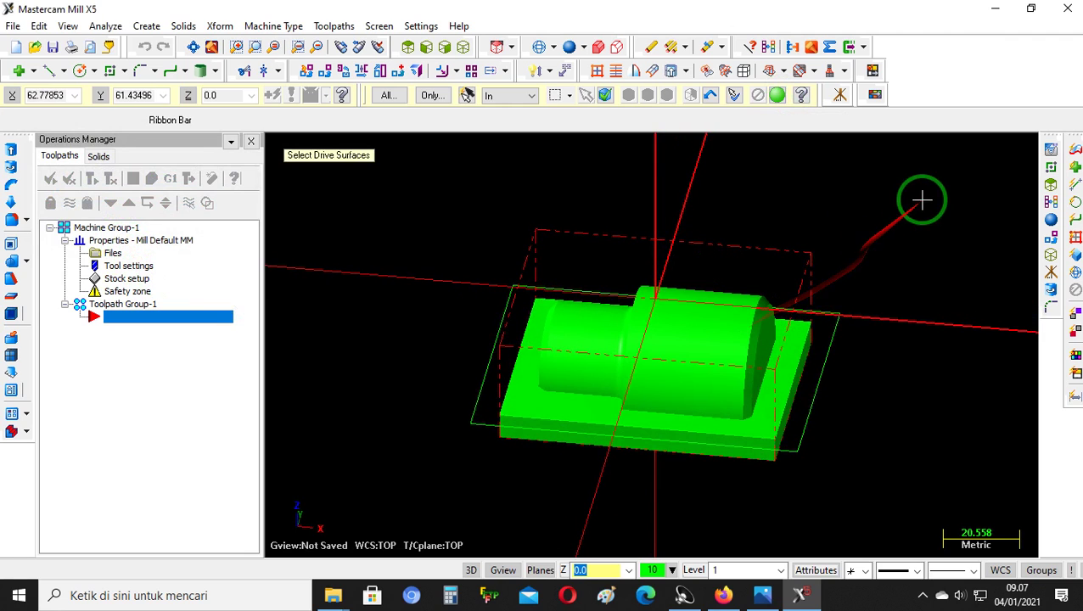
key("ctrl+a")
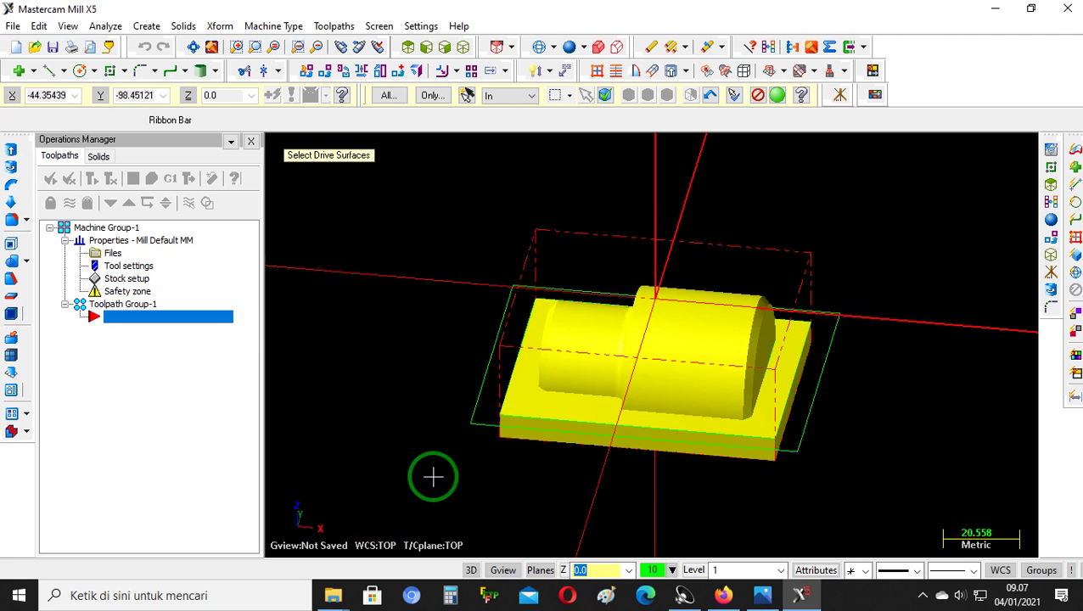
left_click(780, 95)
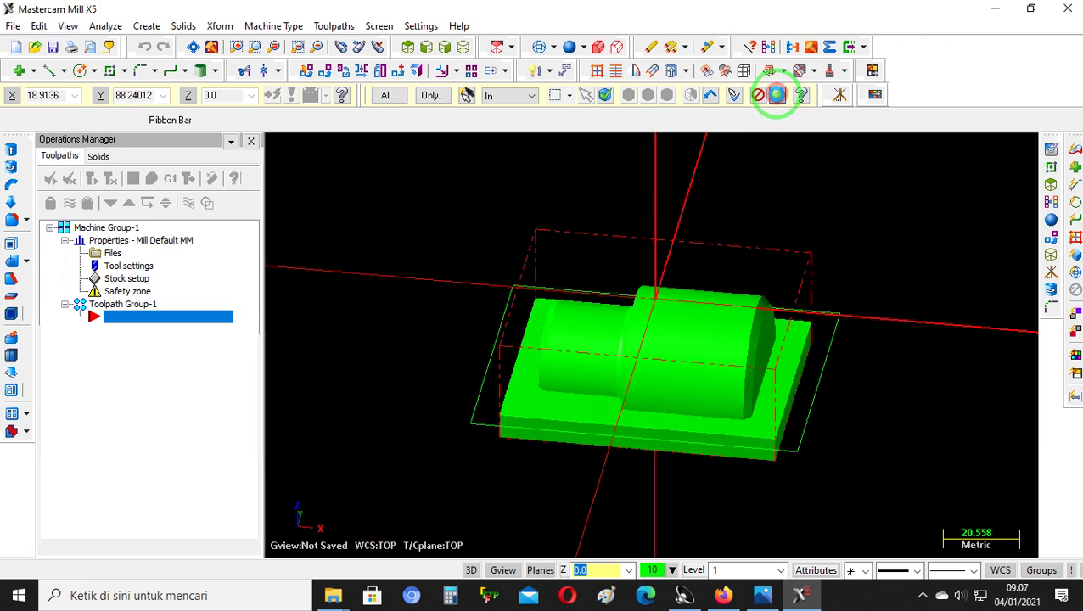
Chain the rectangle around the base plate as the tool containment boundary and accept the toolpath surface selection
left_click(125, 359)
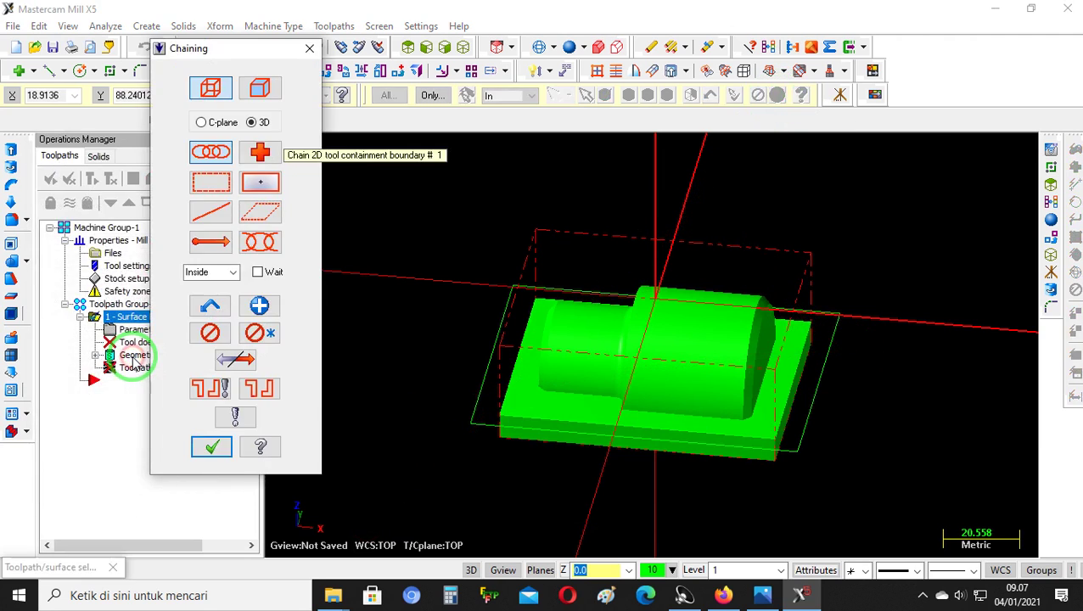
left_click(310, 48)
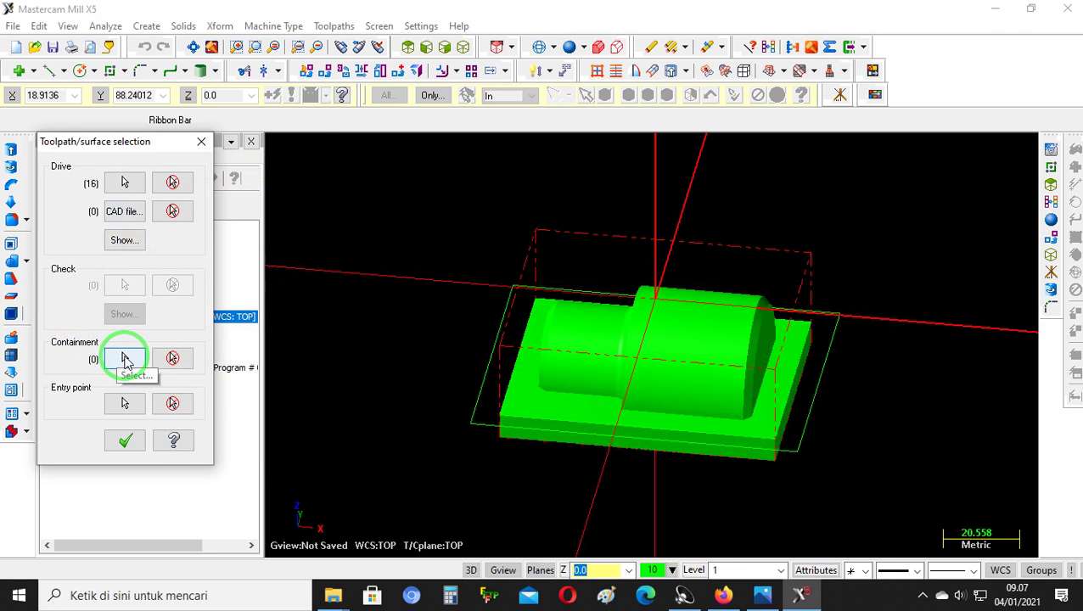
left_click(124, 359)
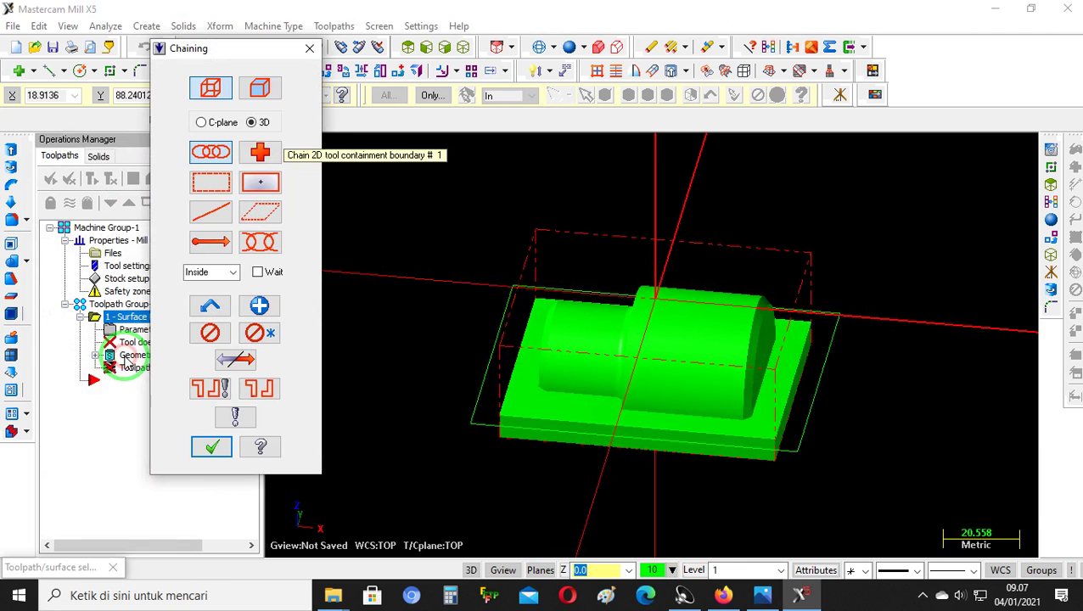
left_click(479, 374)
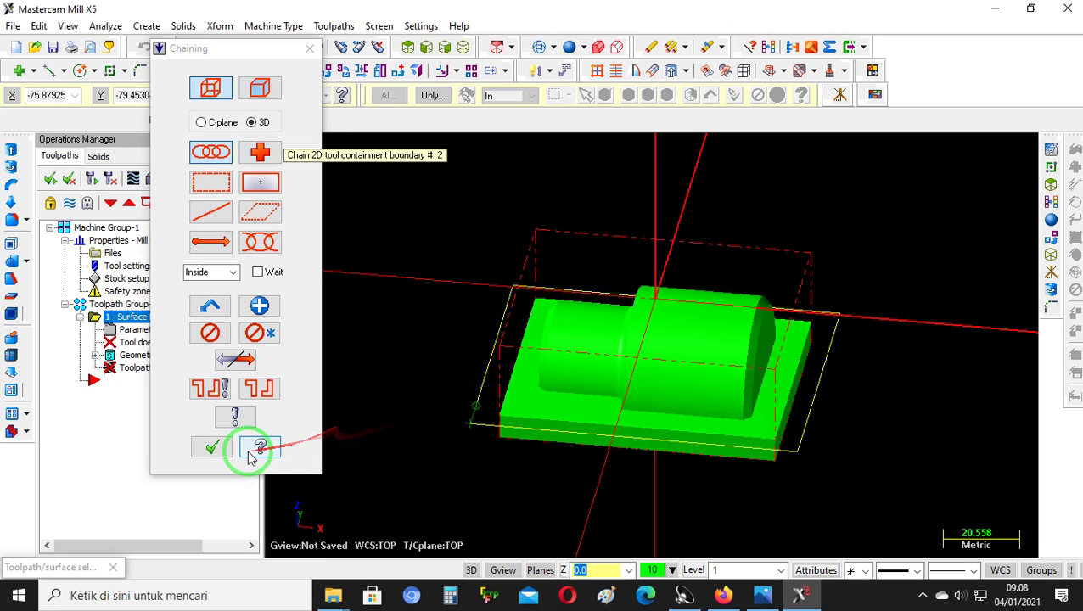
left_click(210, 447)
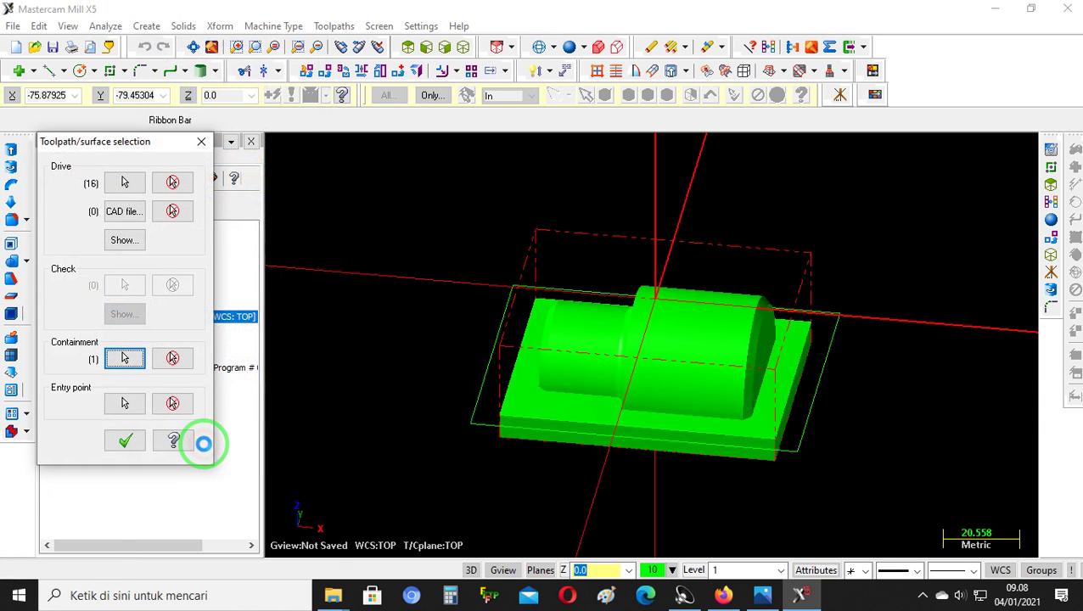
left_click(127, 441)
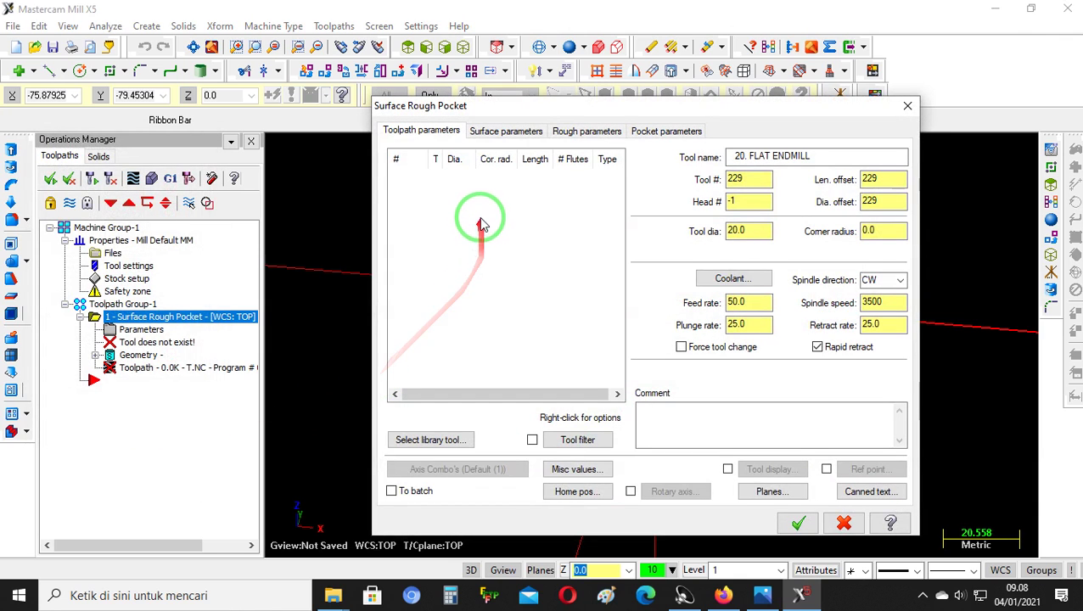
Define a new flat end mill with a 10 mm diameter as tool 1 for the roughing operation
right_click(481, 181)
left_click(502, 190)
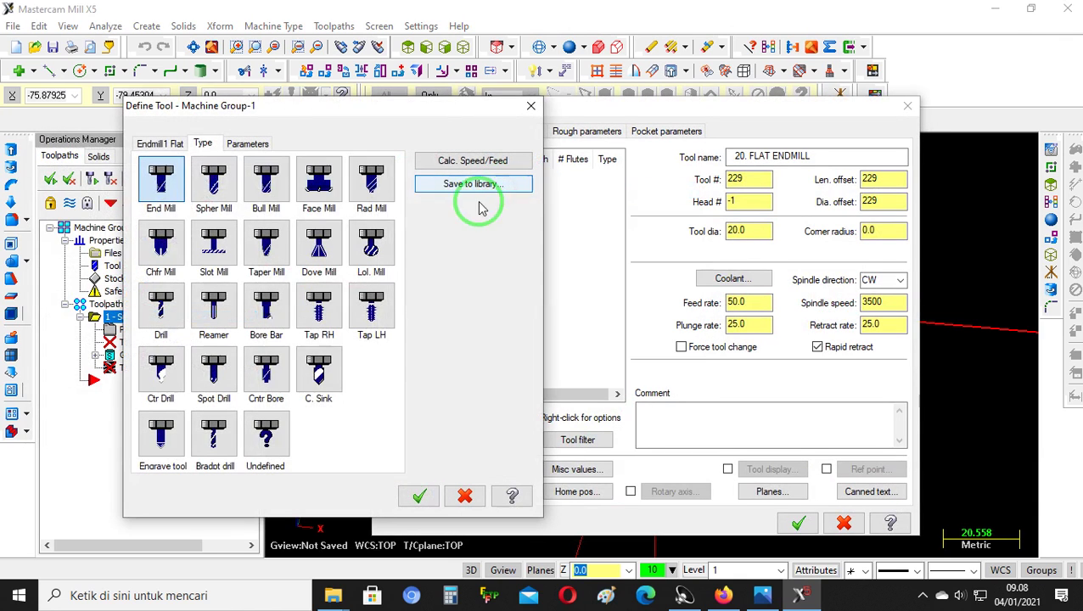
left_click(163, 183)
double_click(260, 387)
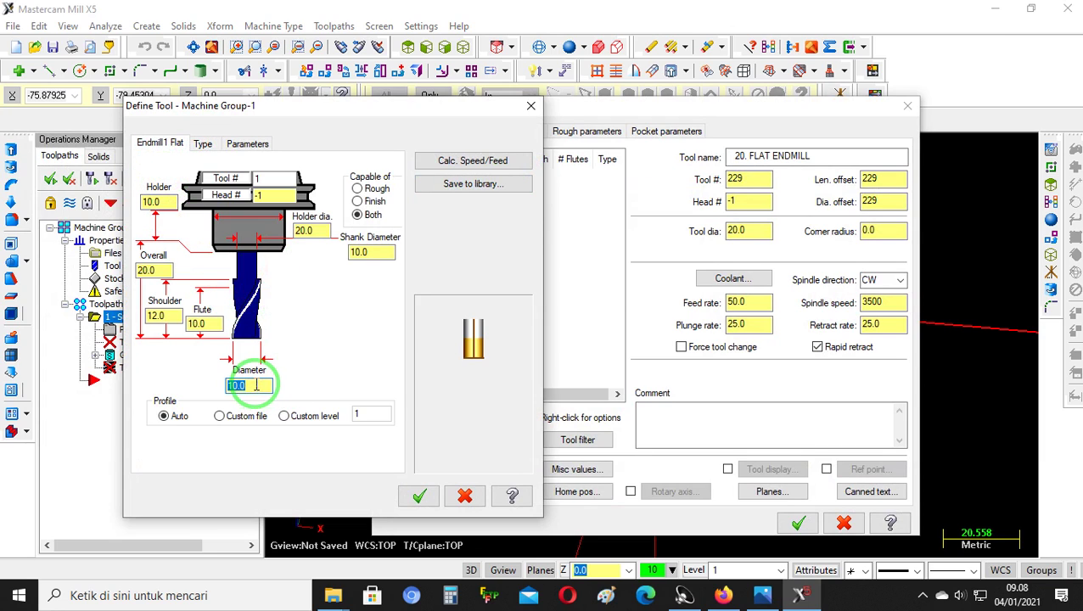
left_click(420, 496)
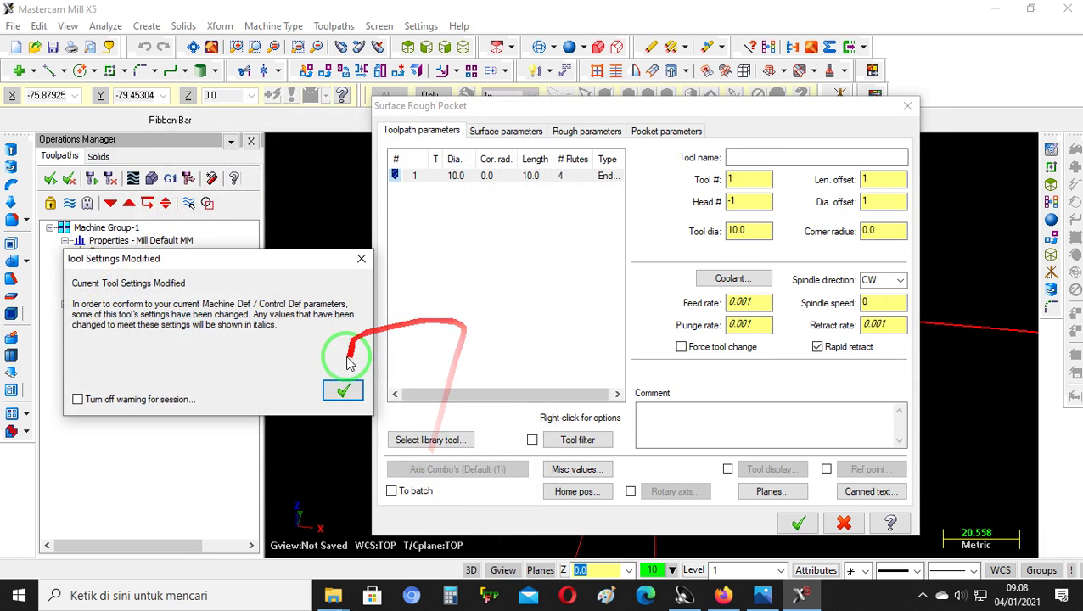
left_click(342, 391)
Turn on flood coolant for the roughing tool
left_click_drag(755, 301, 679, 303)
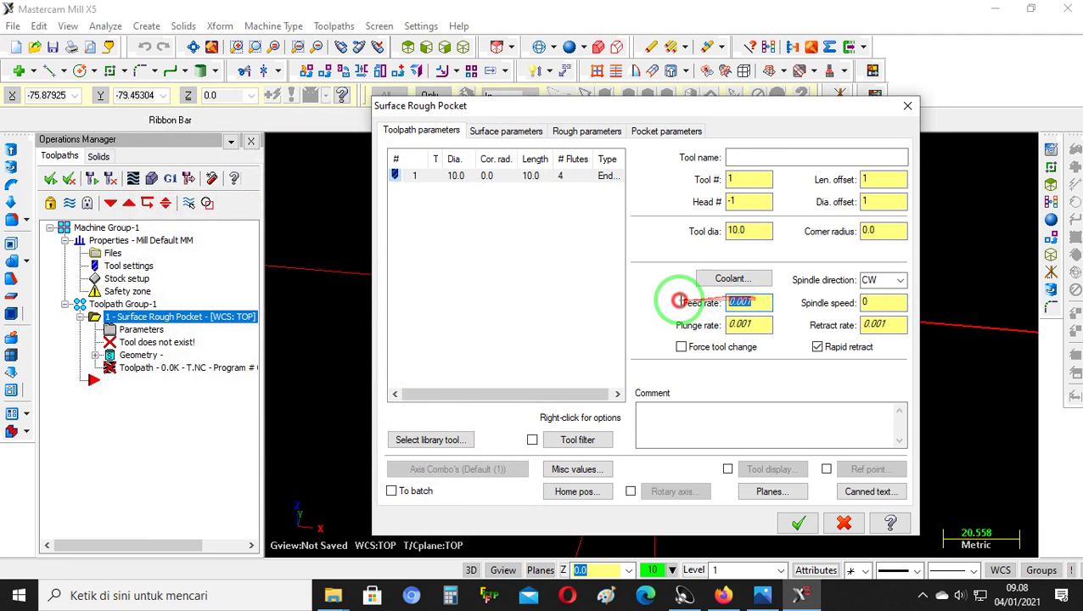
left_click(732, 280)
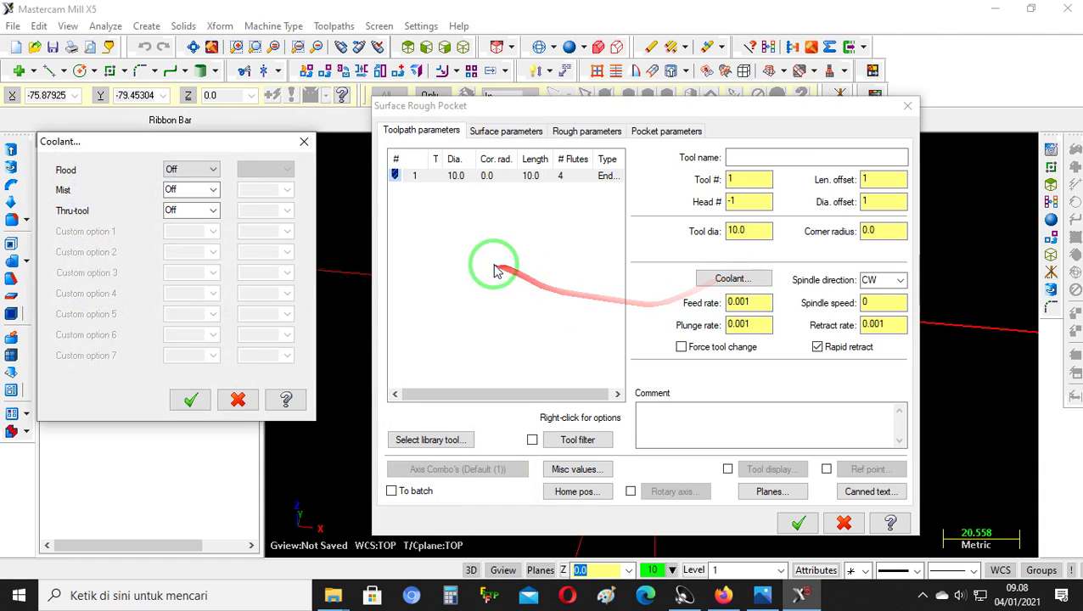
left_click(212, 169)
left_click(192, 195)
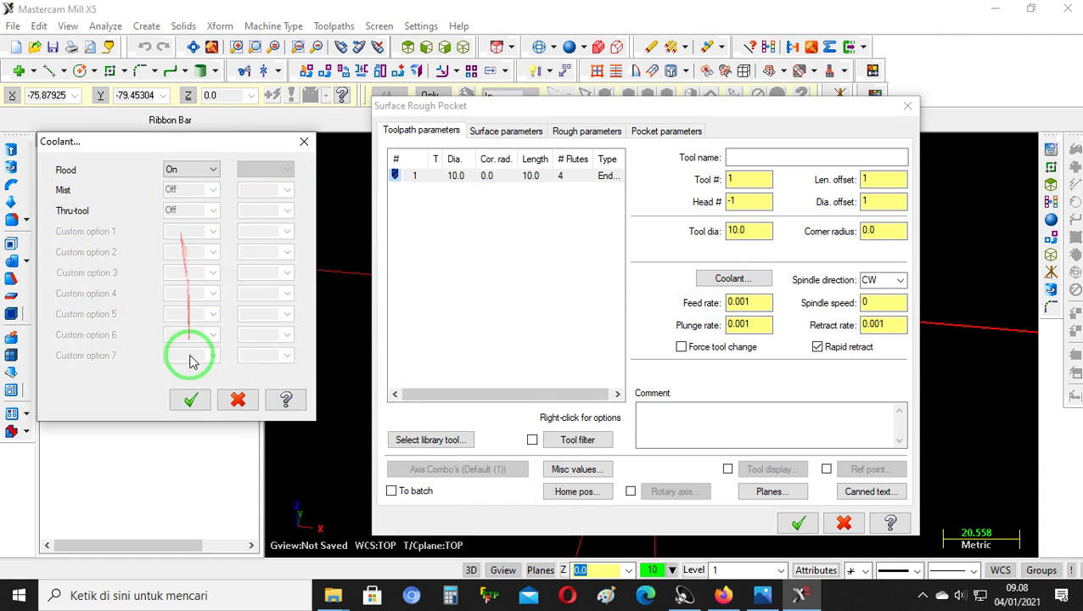
left_click(190, 399)
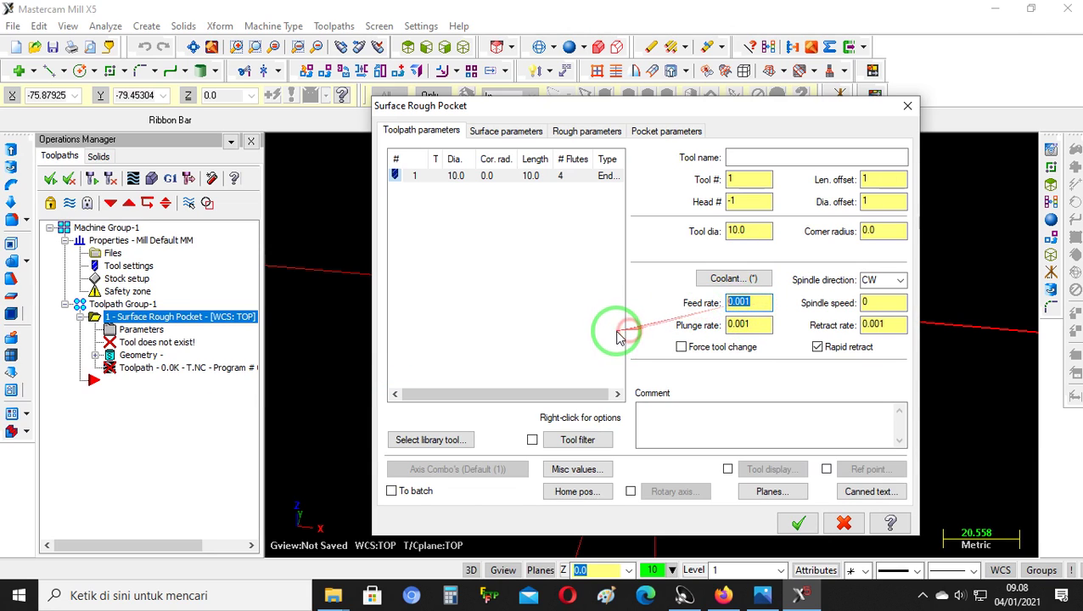
Set the roughing feed rate to 1000, spindle speed to 2000, plunge rate to 500 and retract rate to 1000
type("1")
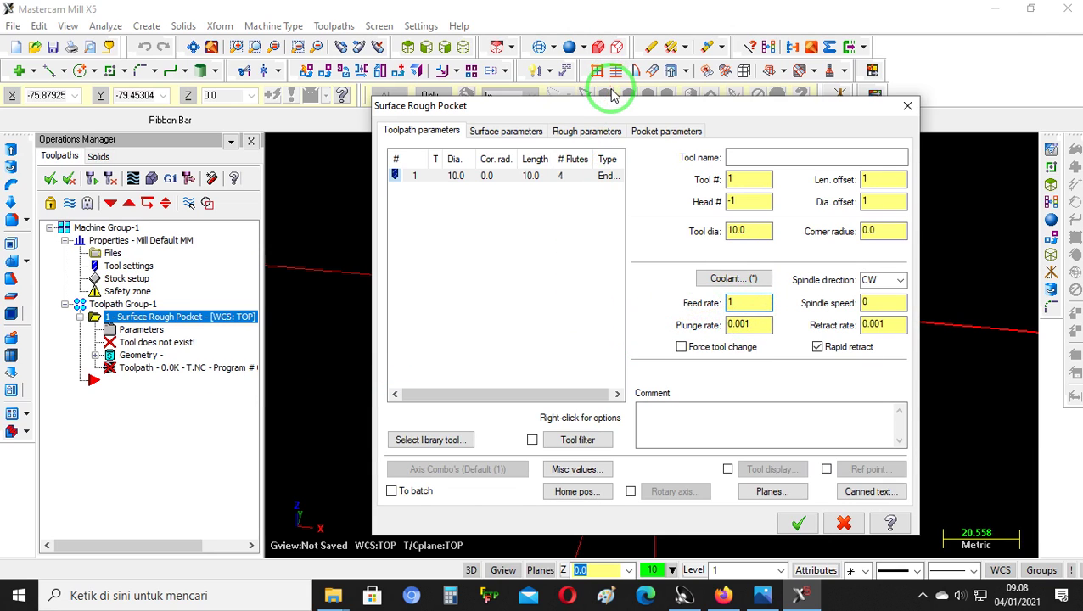
type("000")
left_click(879, 304)
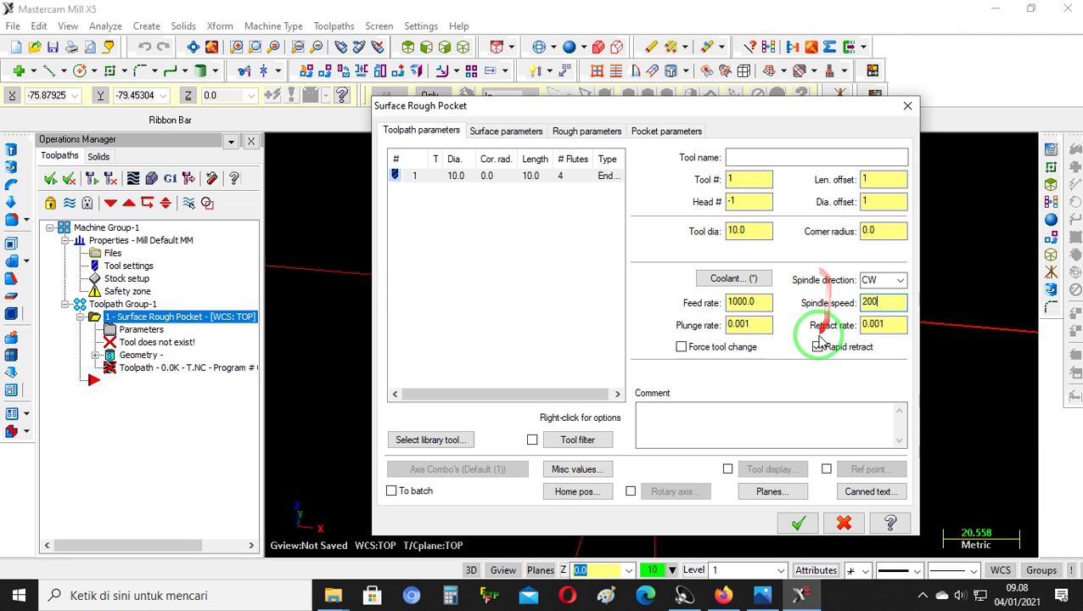
left_click_drag(736, 324, 608, 321)
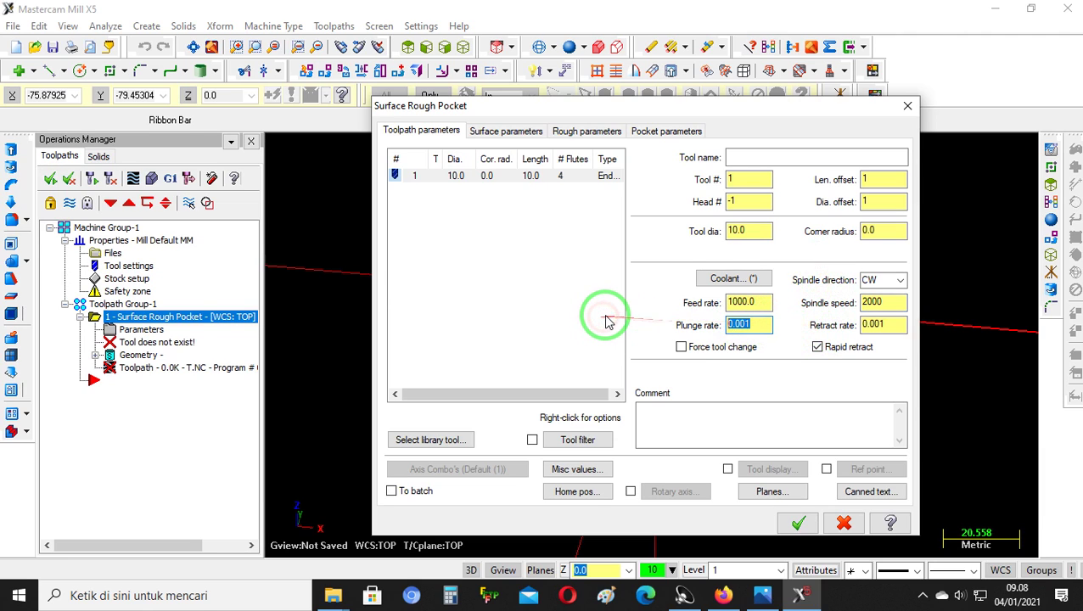
type("500")
left_click_drag(905, 325, 703, 350)
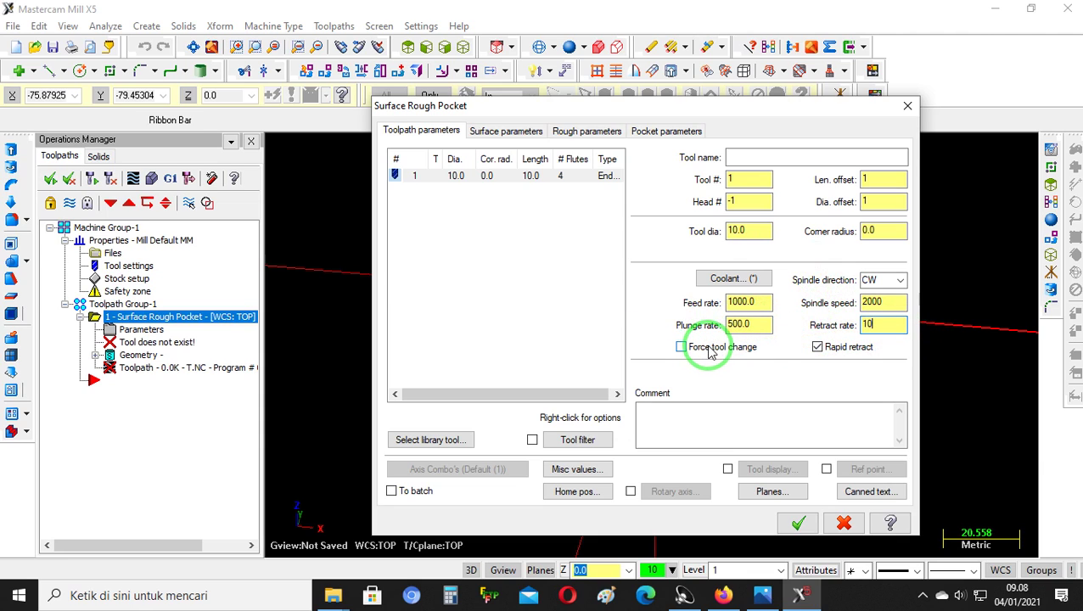
type("1000")
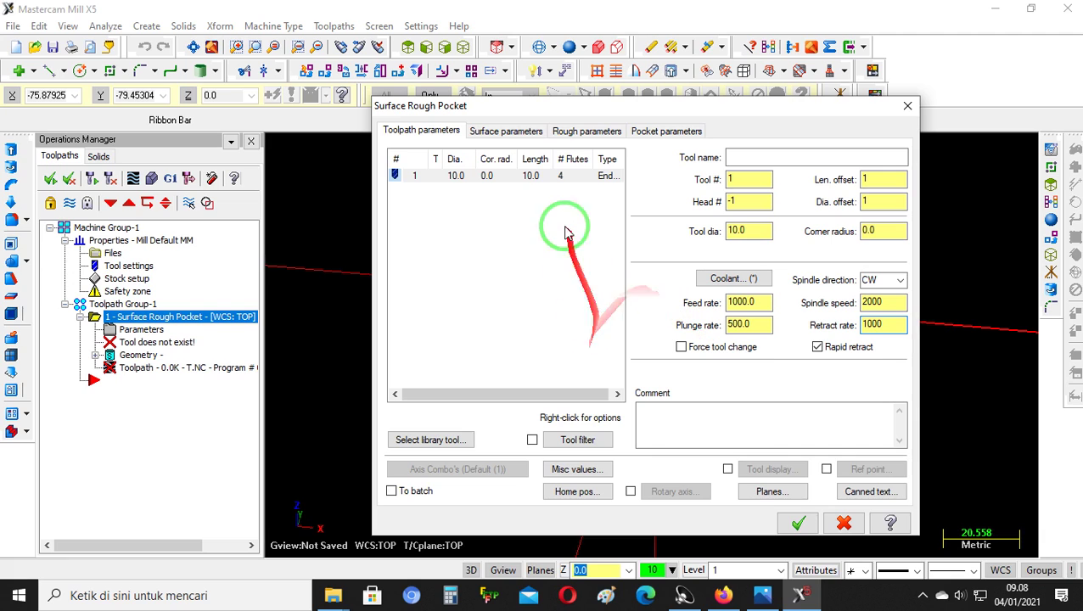
In the surface parameters, set incremental retract to 5, feed plane to 2 and stock to leave on drive surfaces to 0.3
left_click(503, 129)
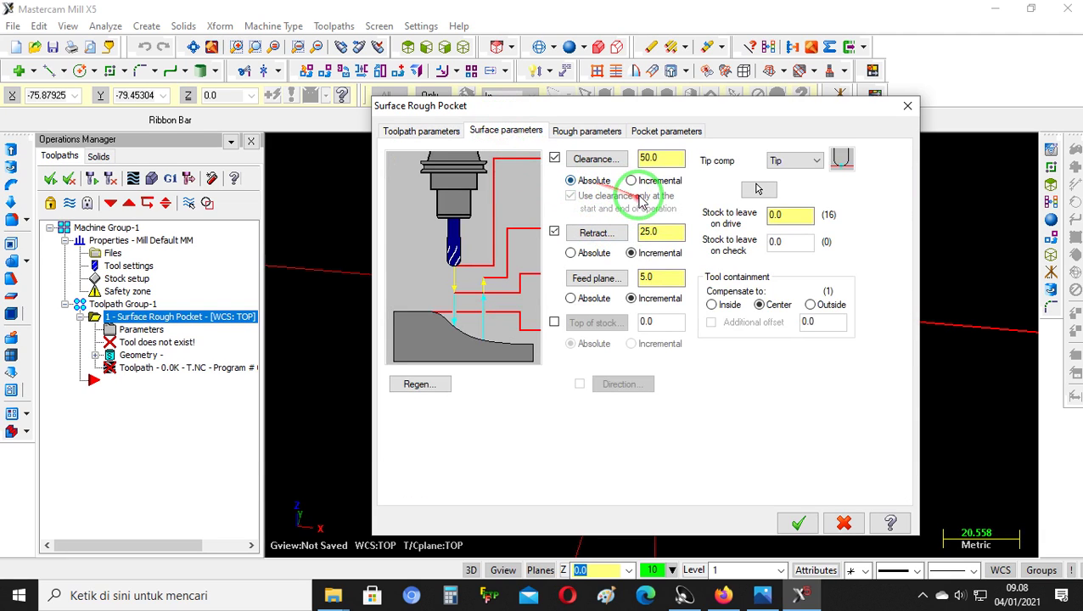
left_click(552, 237)
left_click_drag(659, 283, 557, 281)
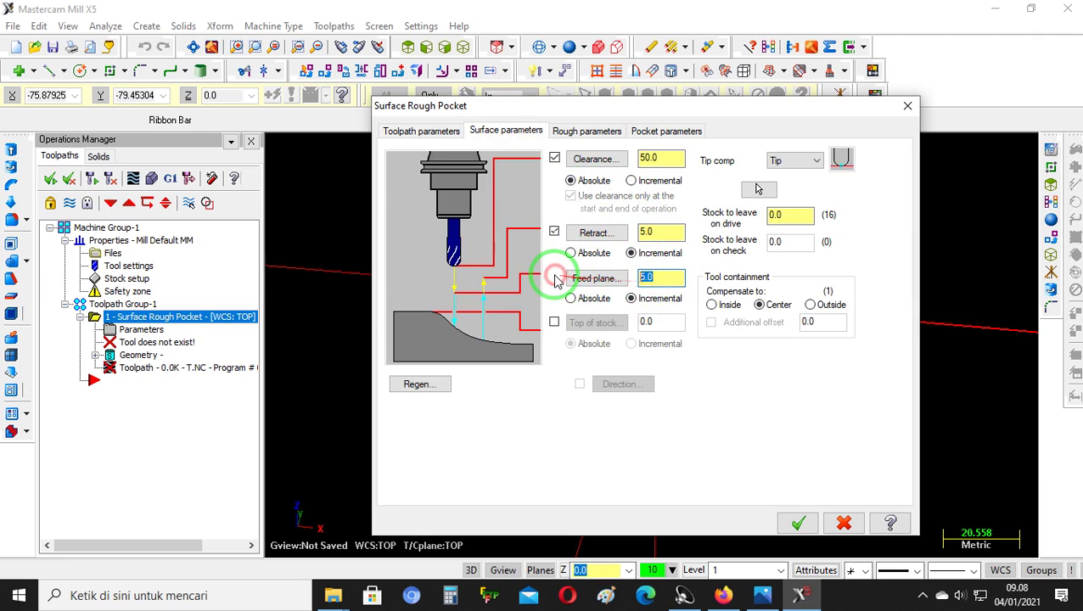
type("2")
left_click(790, 213)
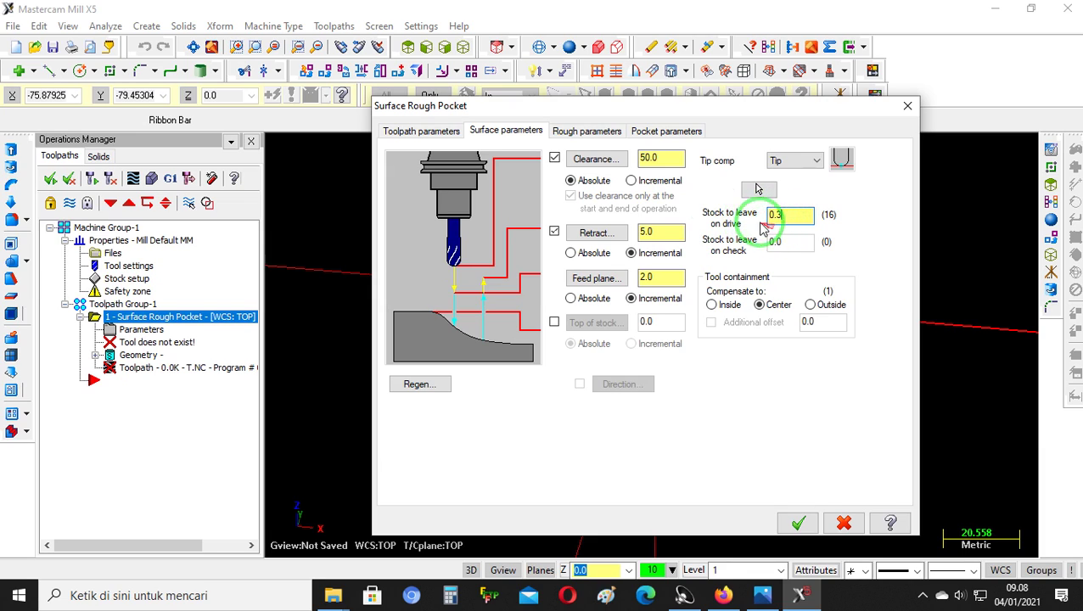
Set the maximum stepdown to 1.0 and enable a ramp entry with its default parameters
left_click(586, 131)
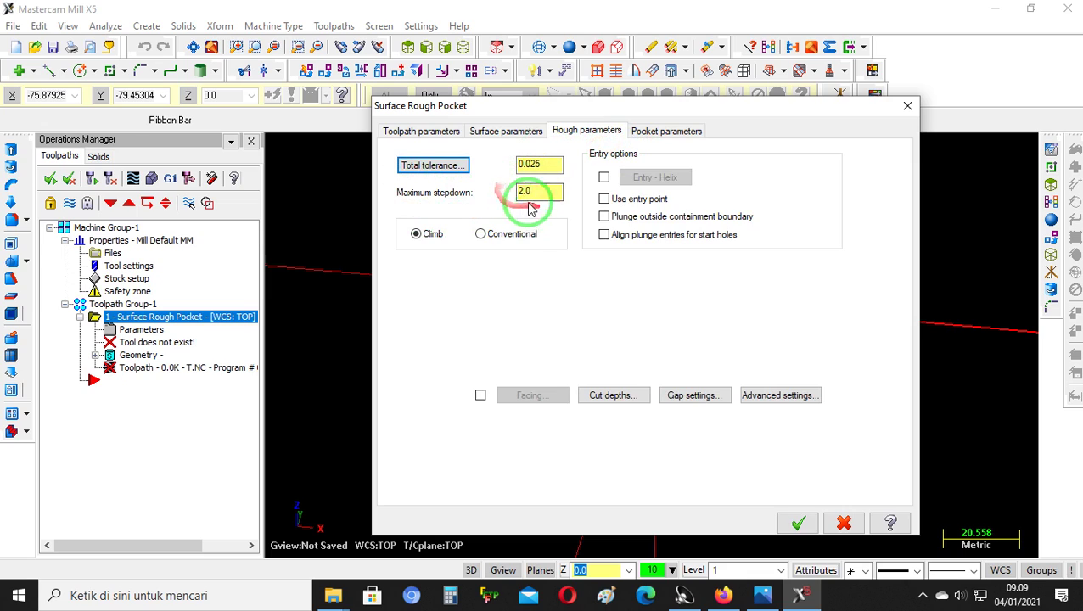
left_click_drag(538, 194, 342, 182)
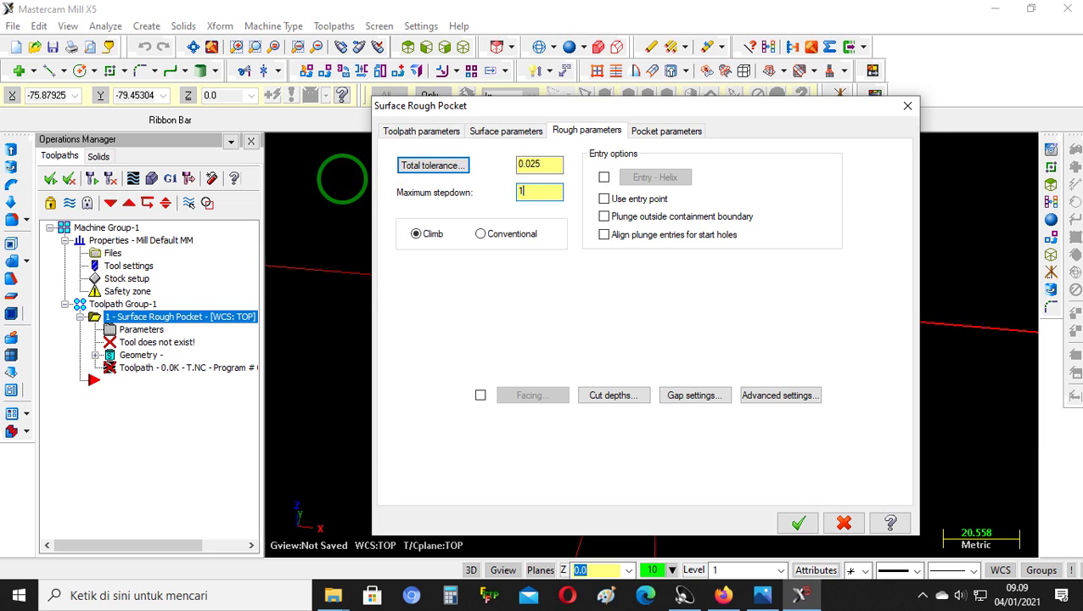
left_click(605, 179)
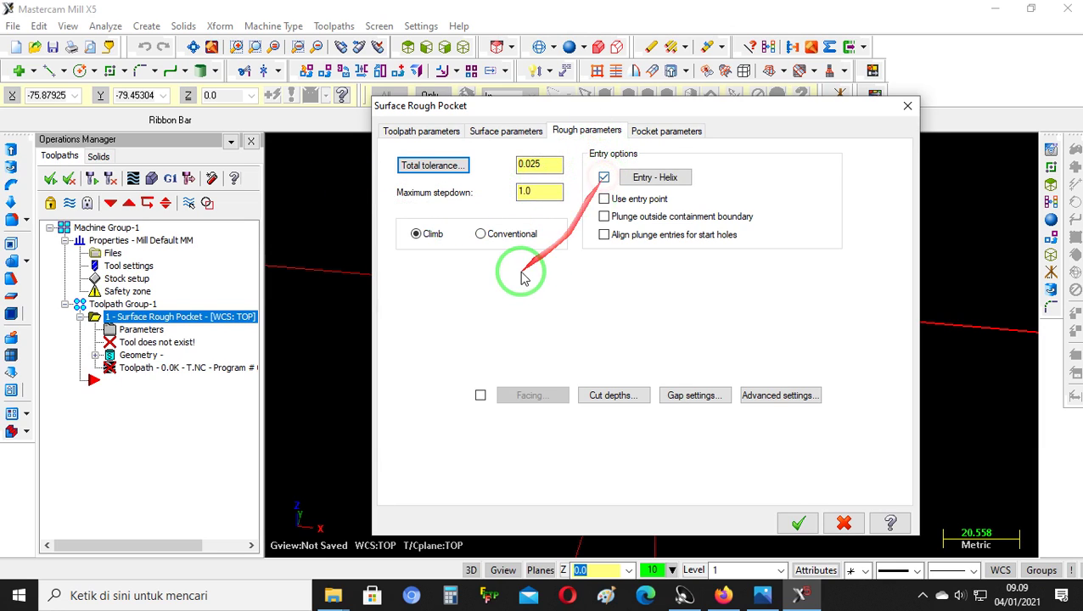
left_click(655, 177)
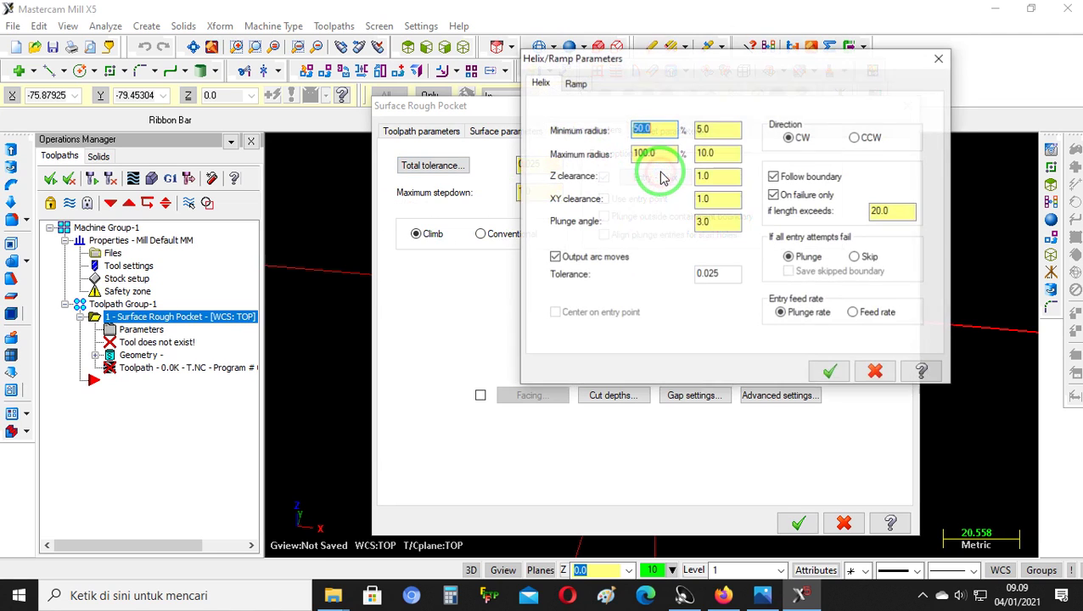
left_click(575, 84)
left_click(828, 372)
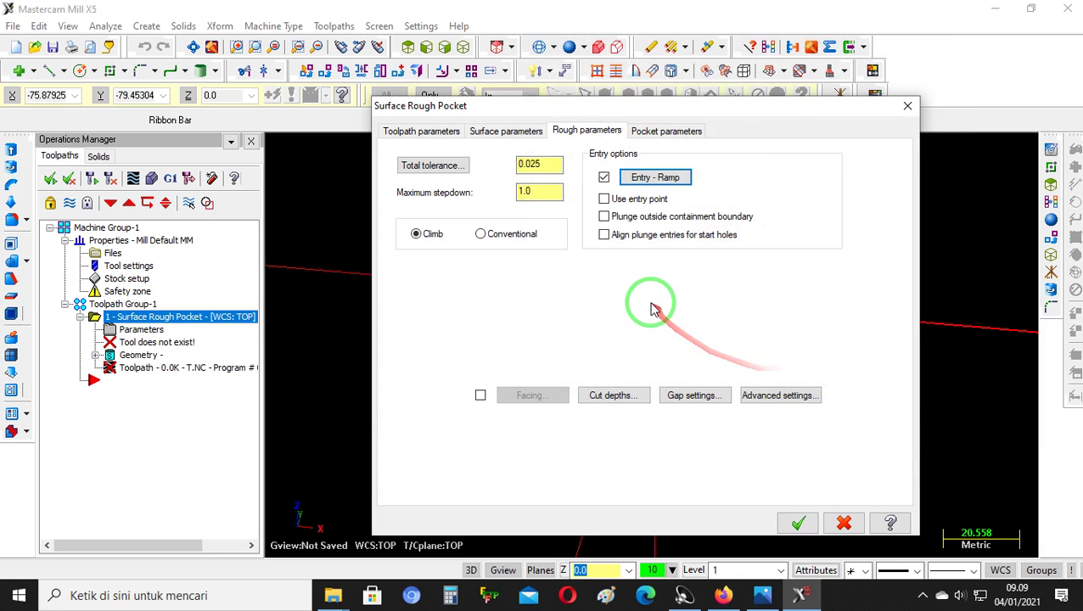
Choose the Parallel Spiral cutting method for the pocket and generate the roughing toolpath
left_click(649, 134)
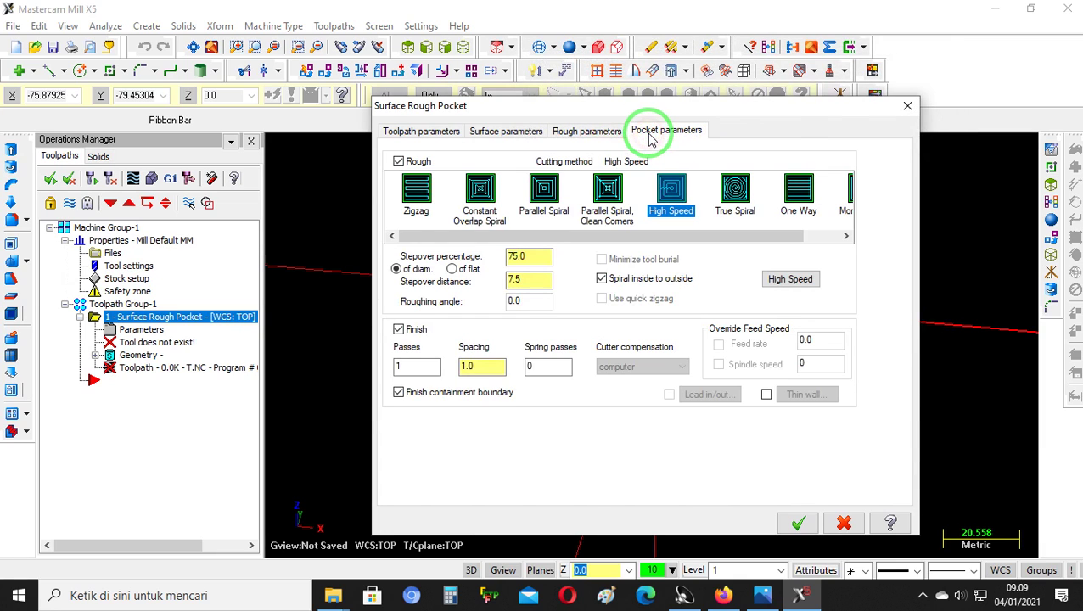
left_click(418, 195)
left_click(480, 190)
left_click(556, 194)
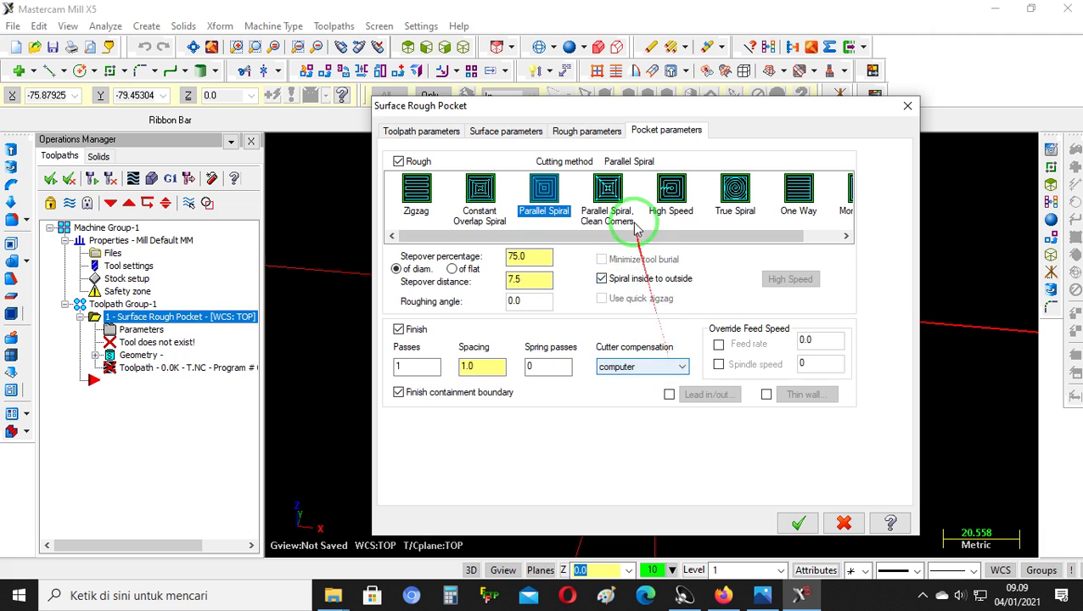
left_click(799, 523)
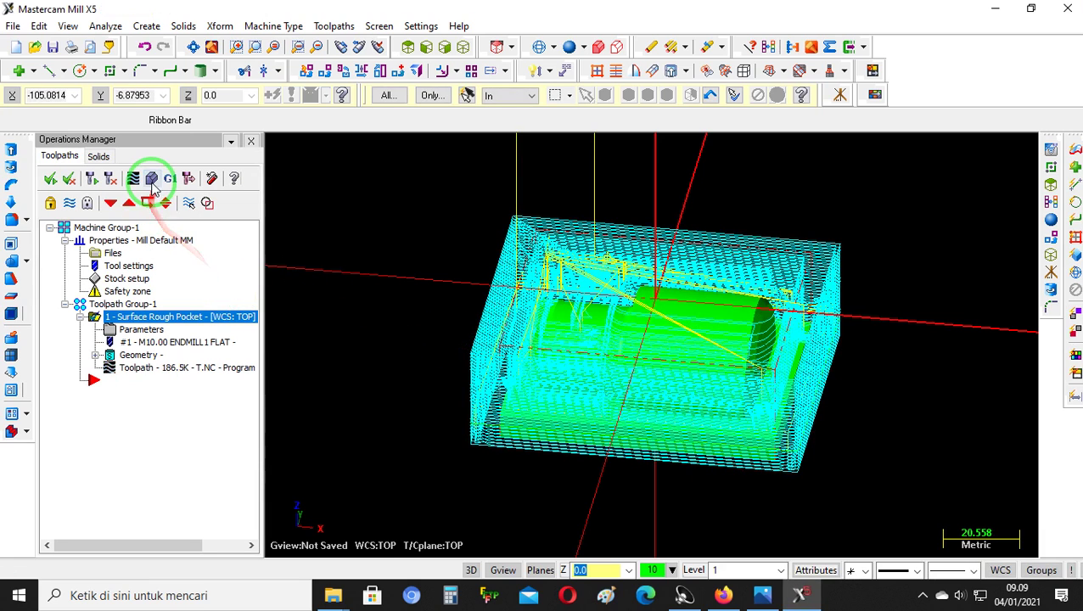
Run the Verify simulation of the rough pocket toolpath, inspect the machined stock from another angle and close it
left_click(152, 179)
left_click(169, 79)
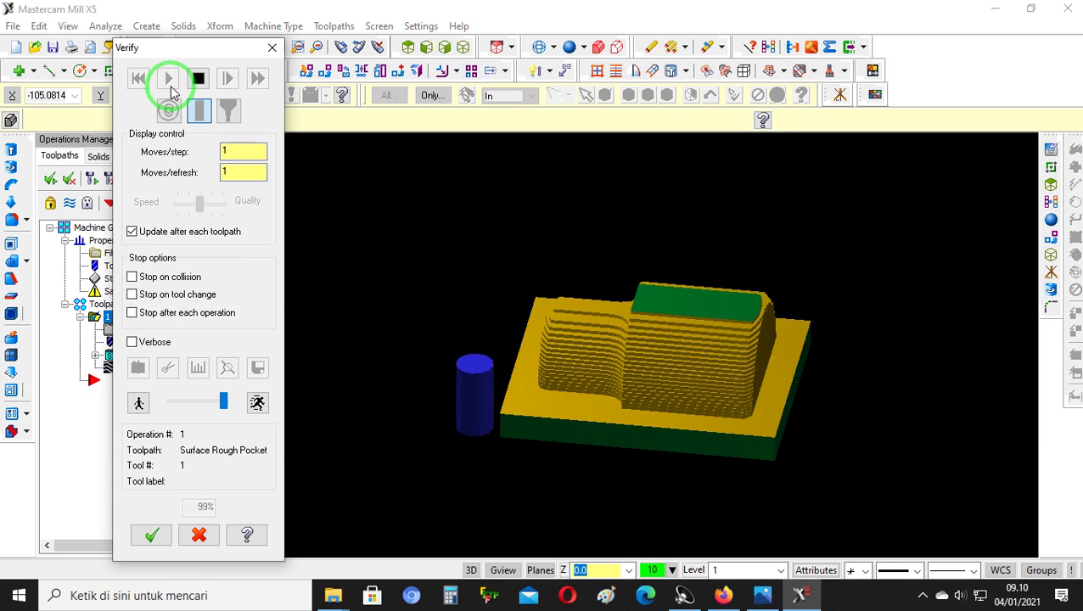
middle_click_drag(605, 297, 519, 299)
middle_click_drag(584, 335, 607, 234)
left_click(273, 48)
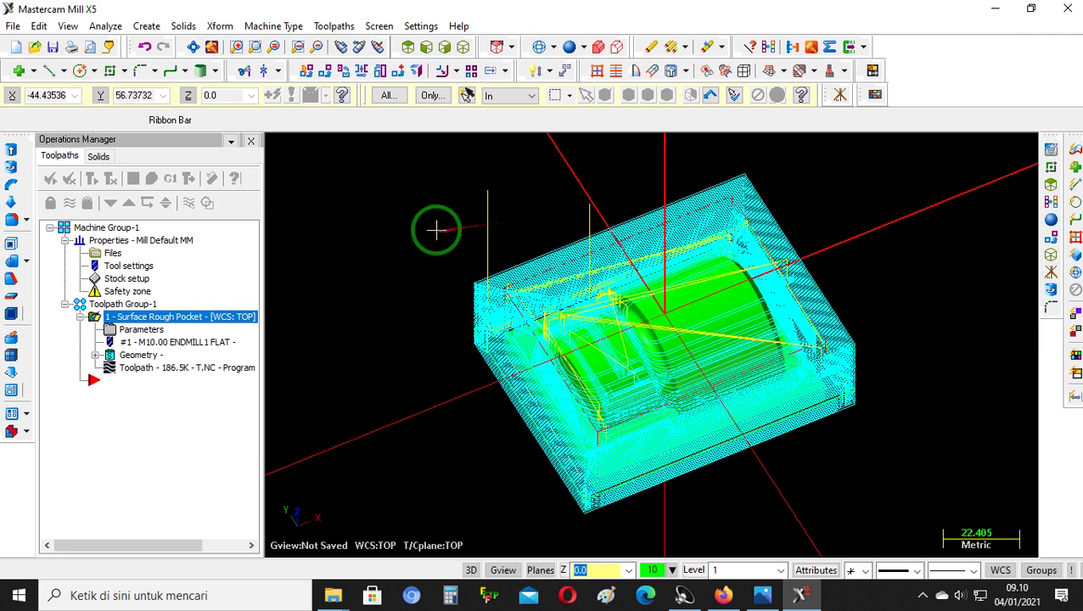
Create a Surface Finish Parallel toolpath with all faces of the solid as drive surfaces and no containment boundary
left_click(332, 26)
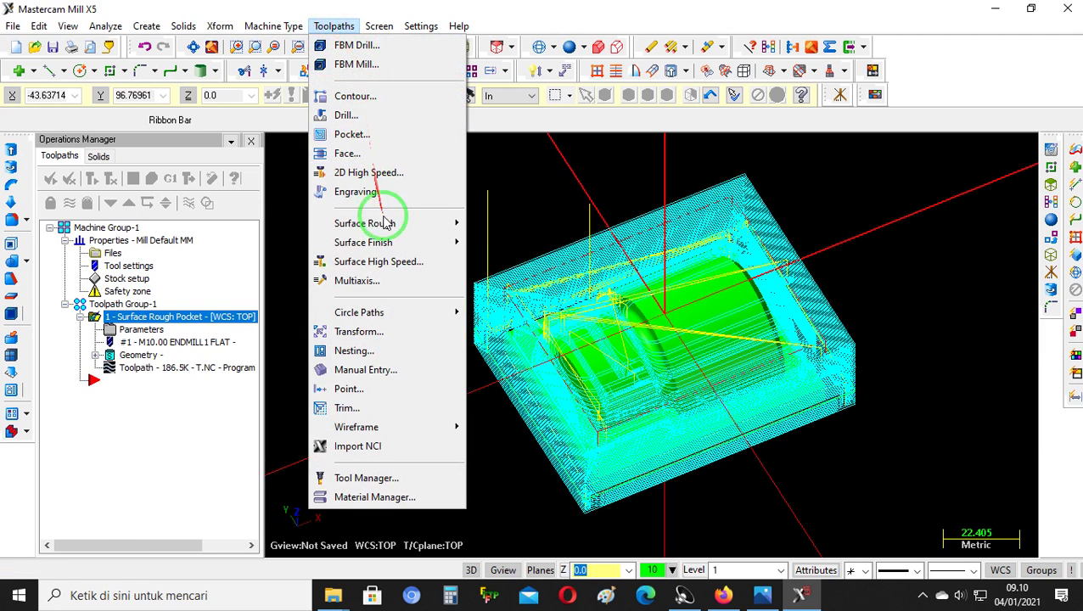
left_click(390, 245)
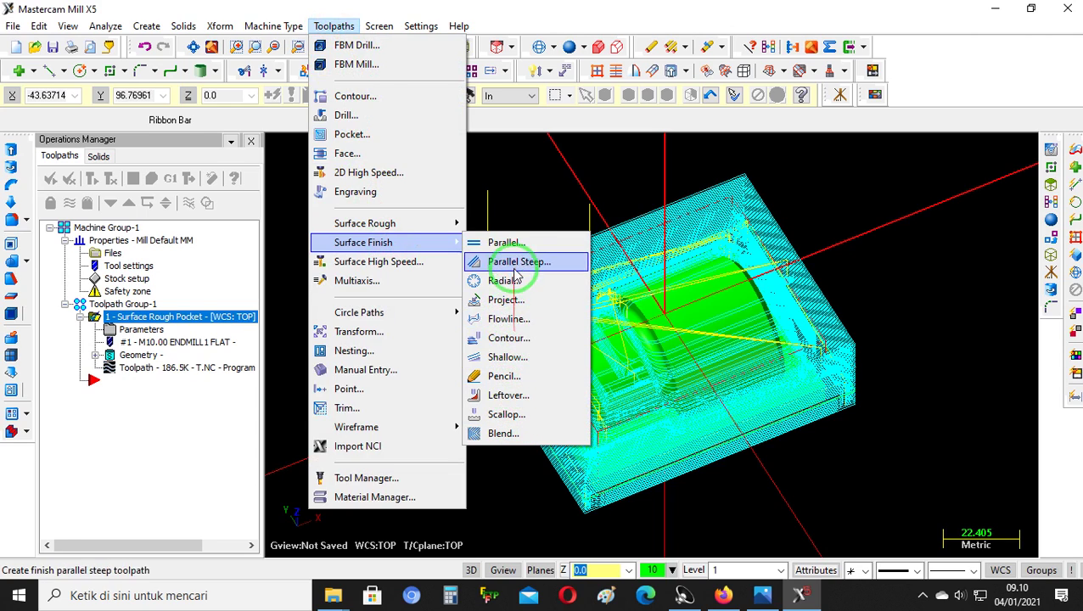
left_click(513, 243)
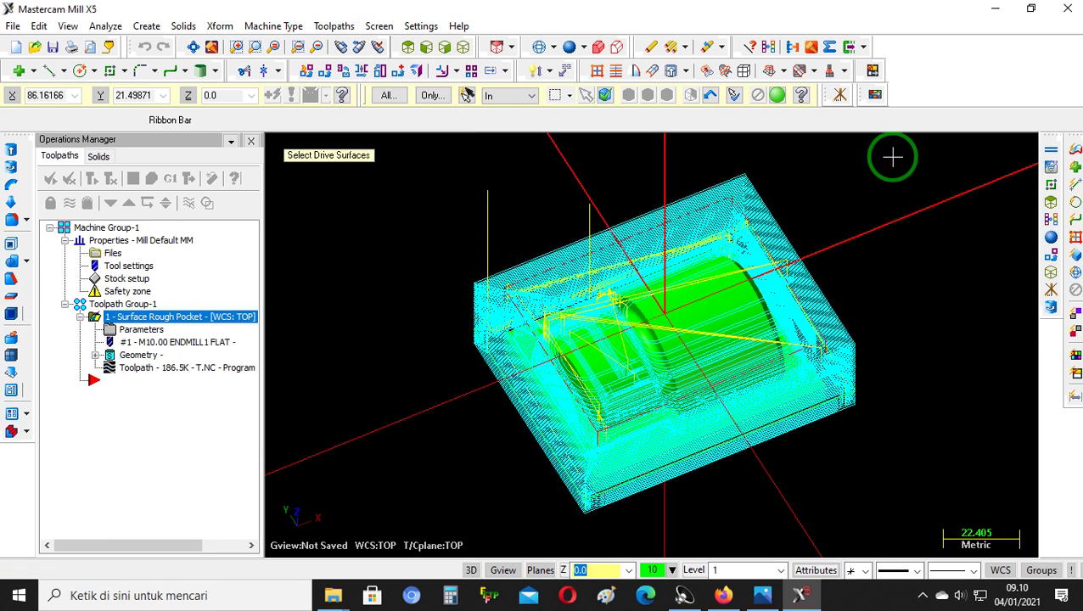
left_click_drag(874, 172, 400, 505)
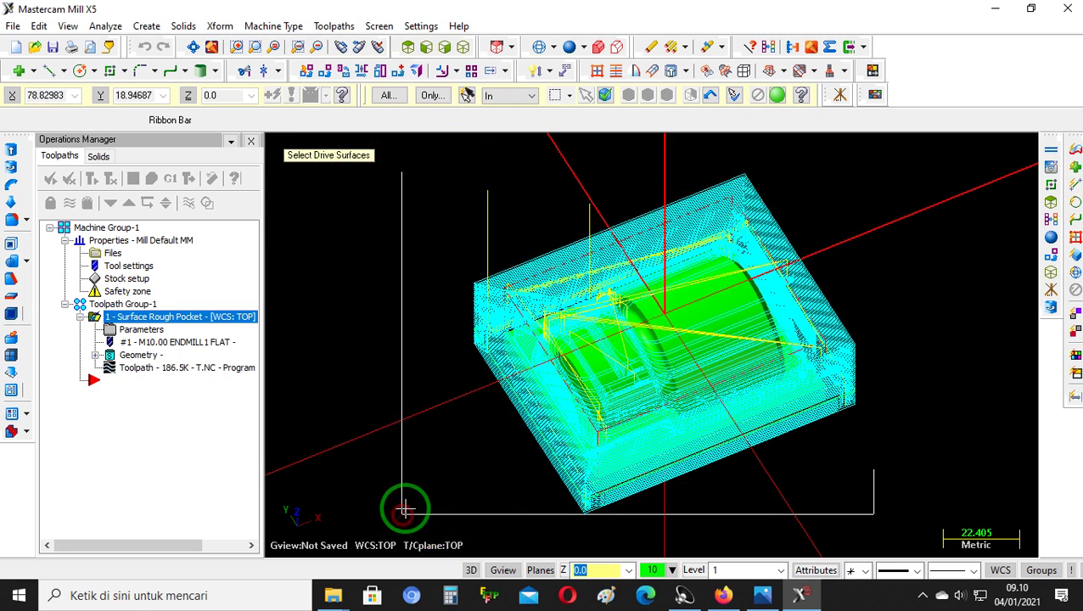
left_click(776, 98)
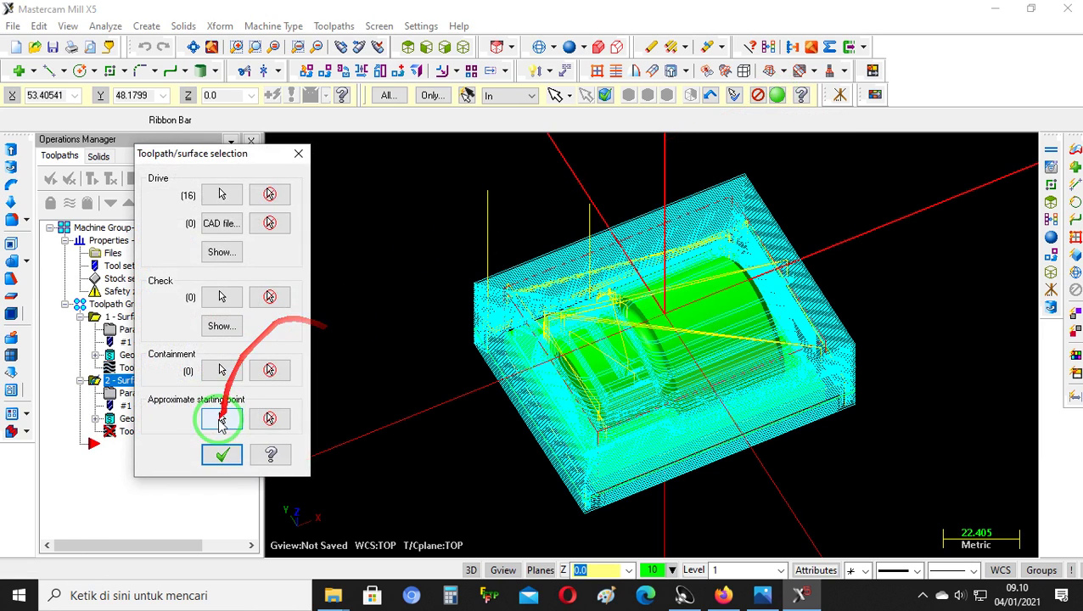
left_click(223, 456)
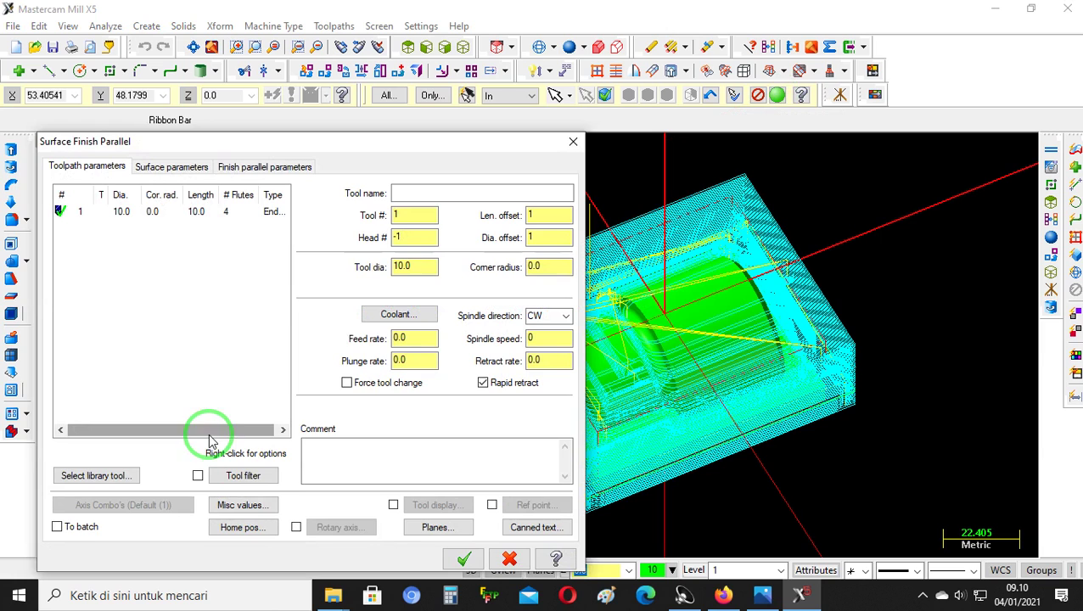
Create a new spherical end mill as tool 2 with a diameter of 4 mm for the finishing toolpath
right_click(179, 244)
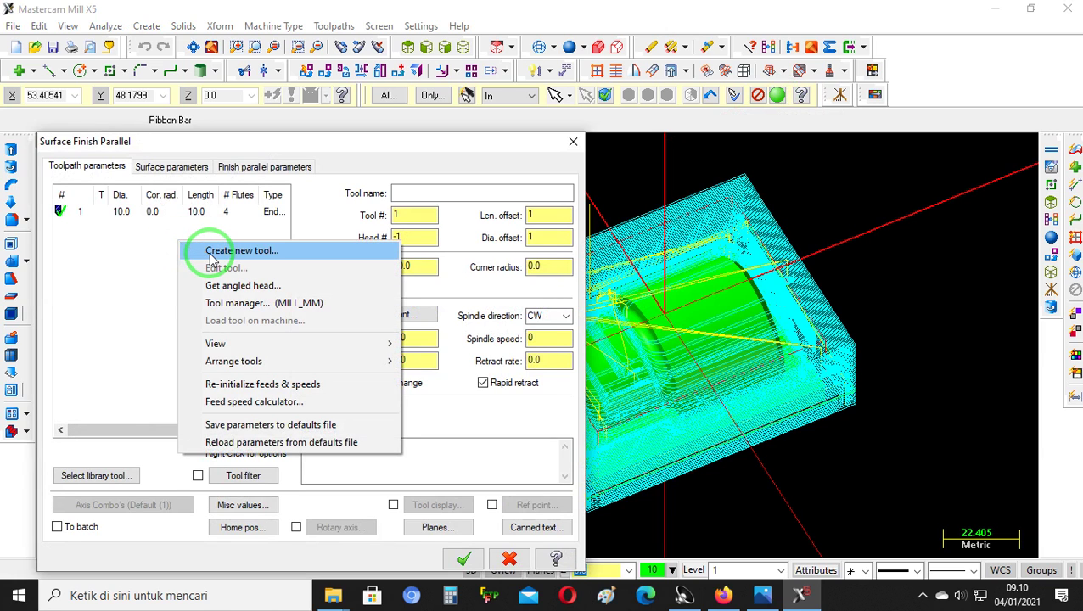
left_click(214, 252)
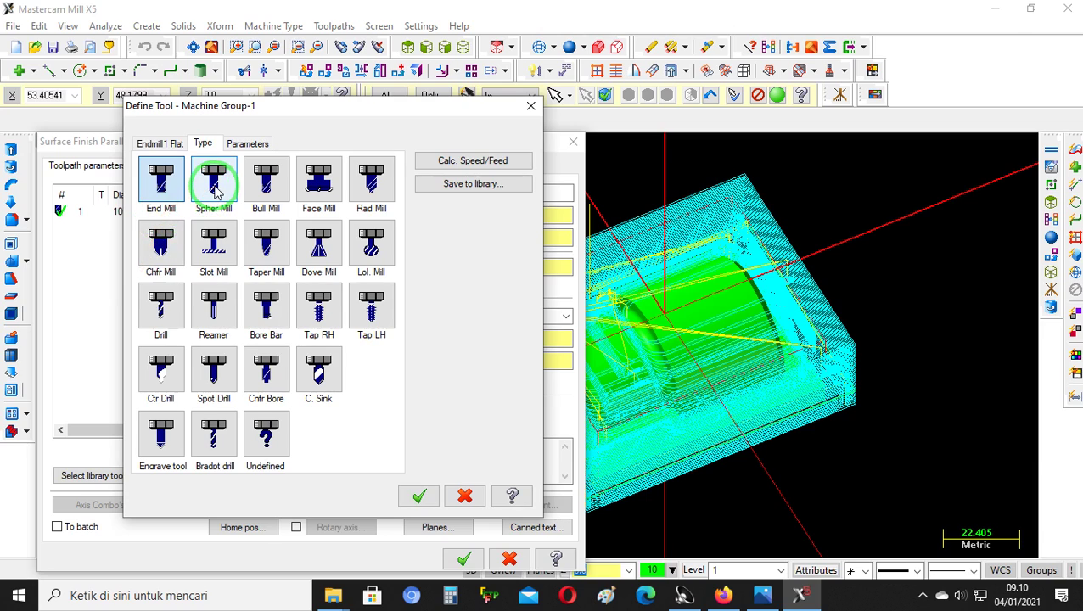
left_click(215, 188)
left_click(262, 385)
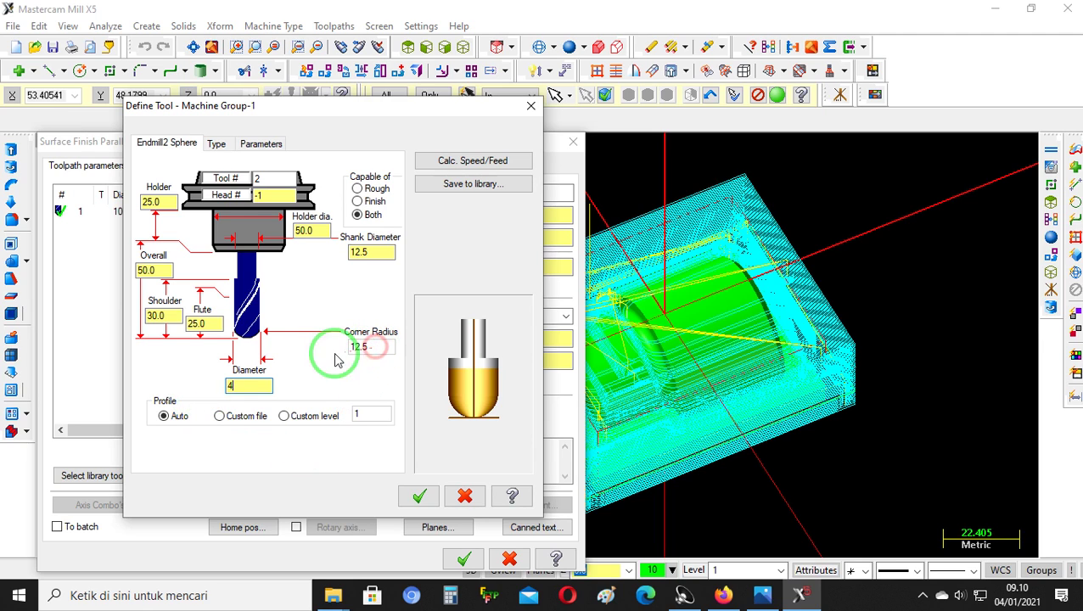
left_click(207, 325)
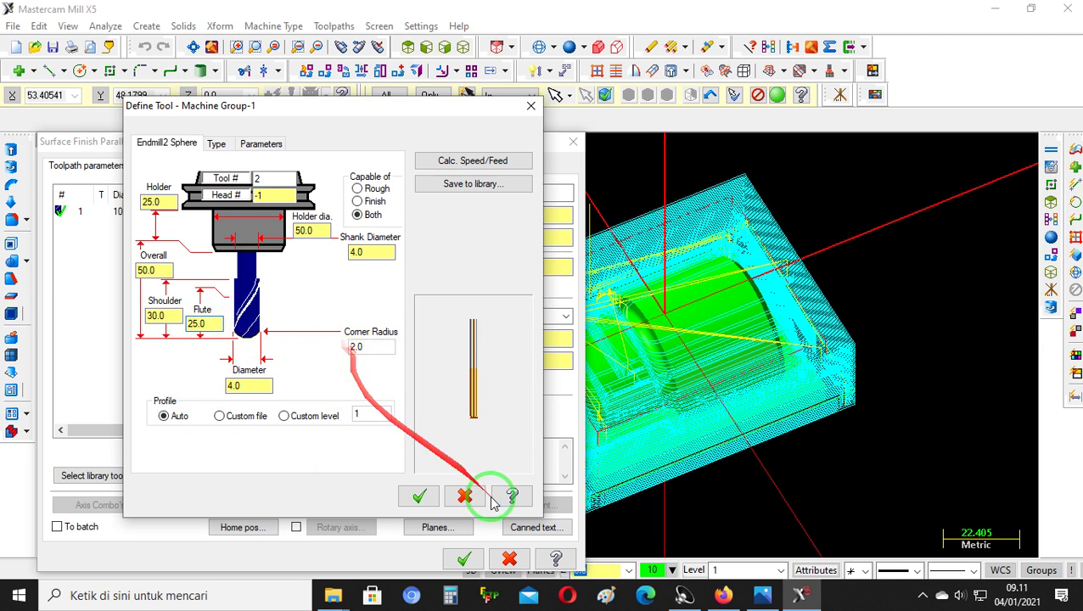
left_click(420, 496)
left_click(342, 387)
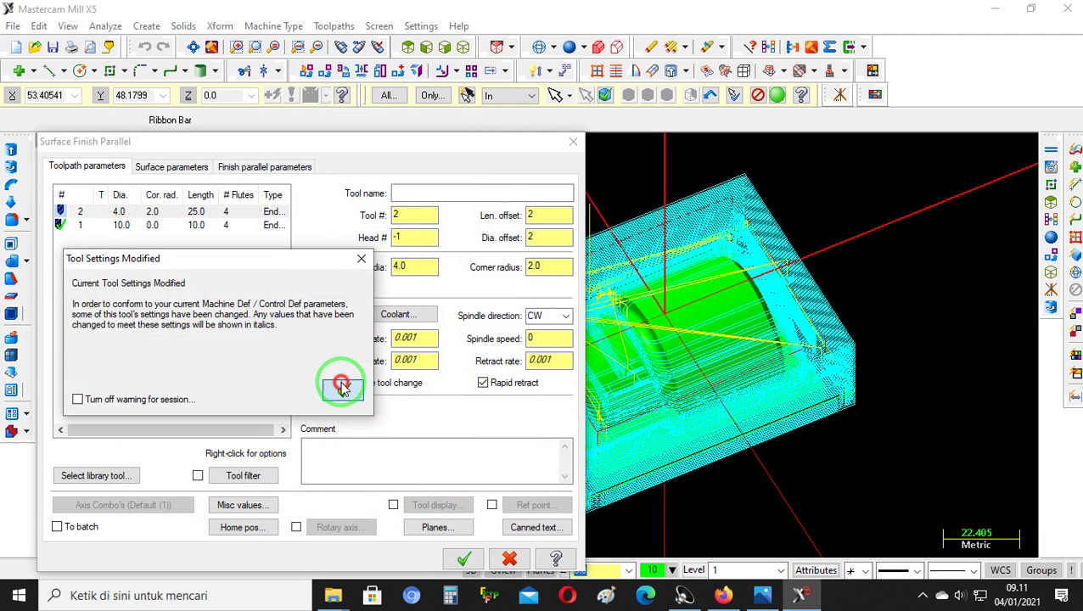
Turn on coolant for the spherical end mill in the finishing operation
left_click(396, 316)
left_click(178, 169)
left_click(178, 184)
left_click(191, 400)
Set the feed rate and plunge rate to 1000 and the spindle speed to 3000, and fill in the retract rate
left_click(414, 338)
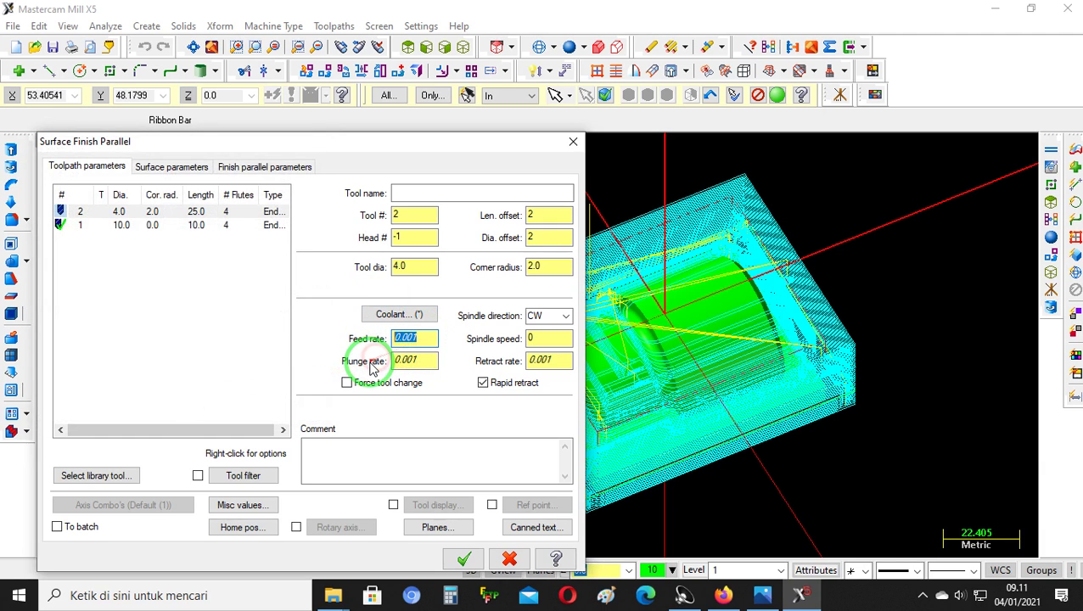
type("1000")
key("Tab")
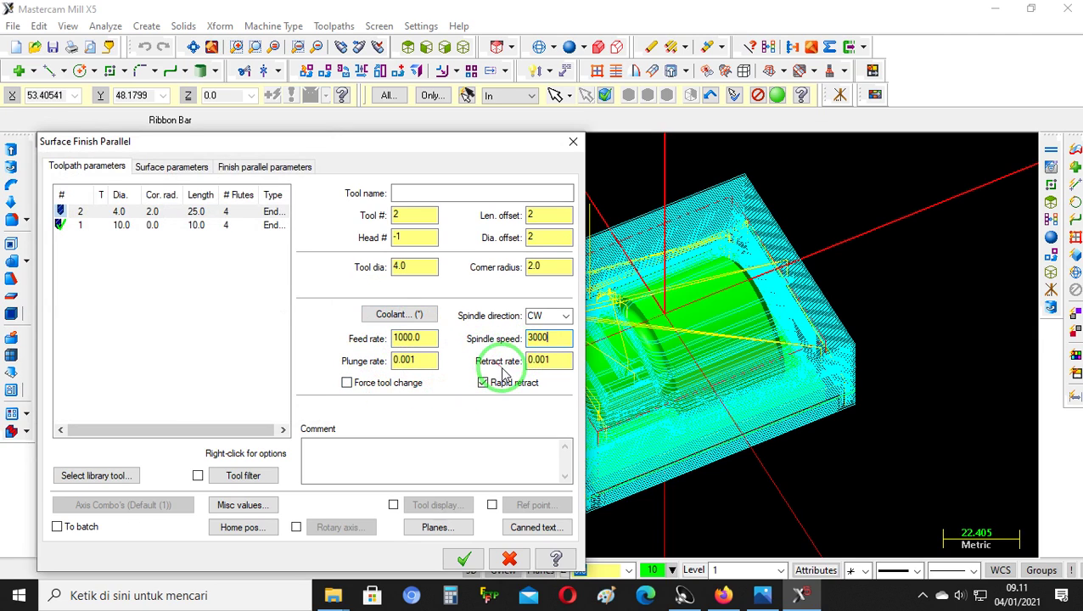
left_click(433, 362)
type("1000")
left_click(543, 360)
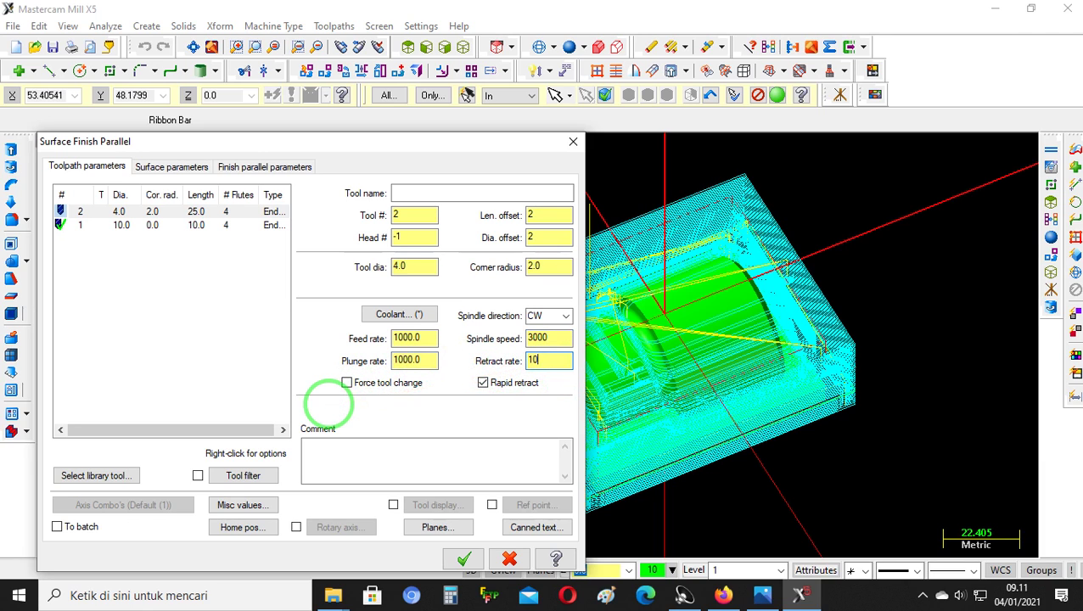
Set the incremental retract height to 5 and the maximum stepover to 0.1, and generate the finishing toolpath
left_click(173, 166)
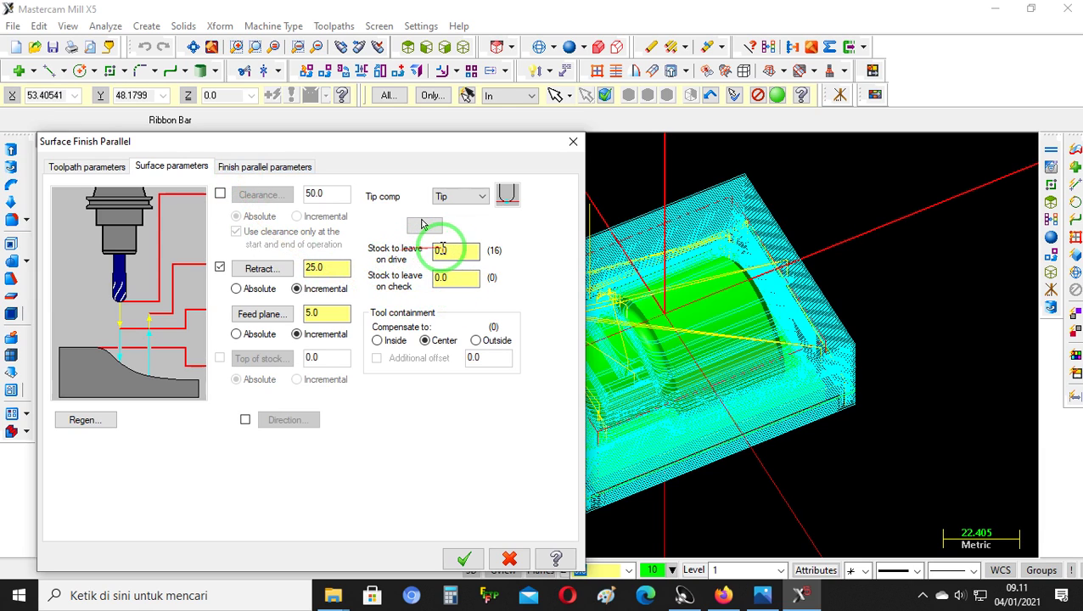
left_click_drag(343, 268, 314, 268)
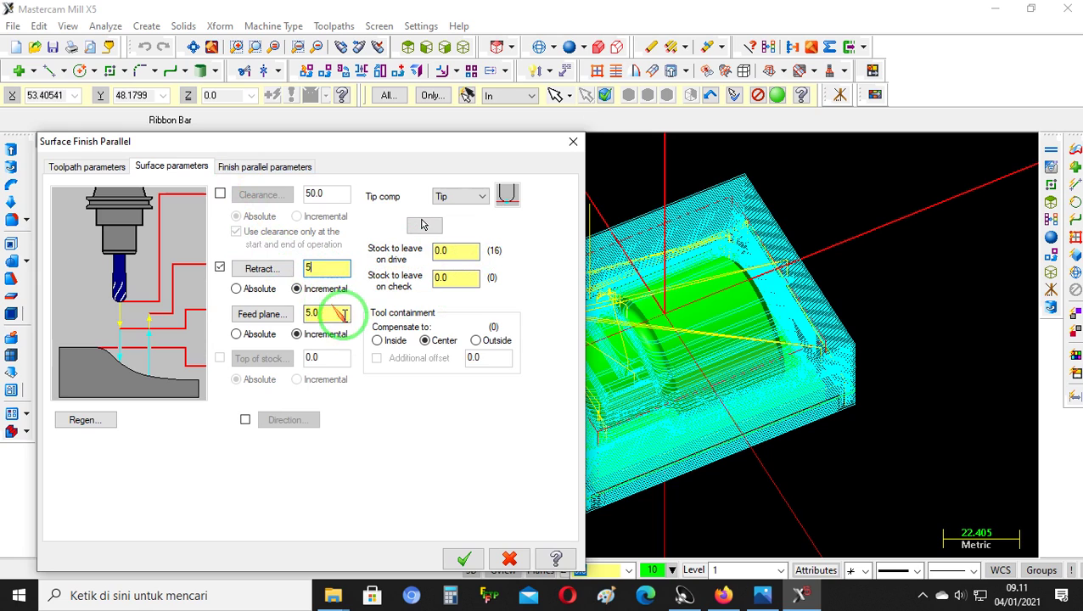
left_click(265, 166)
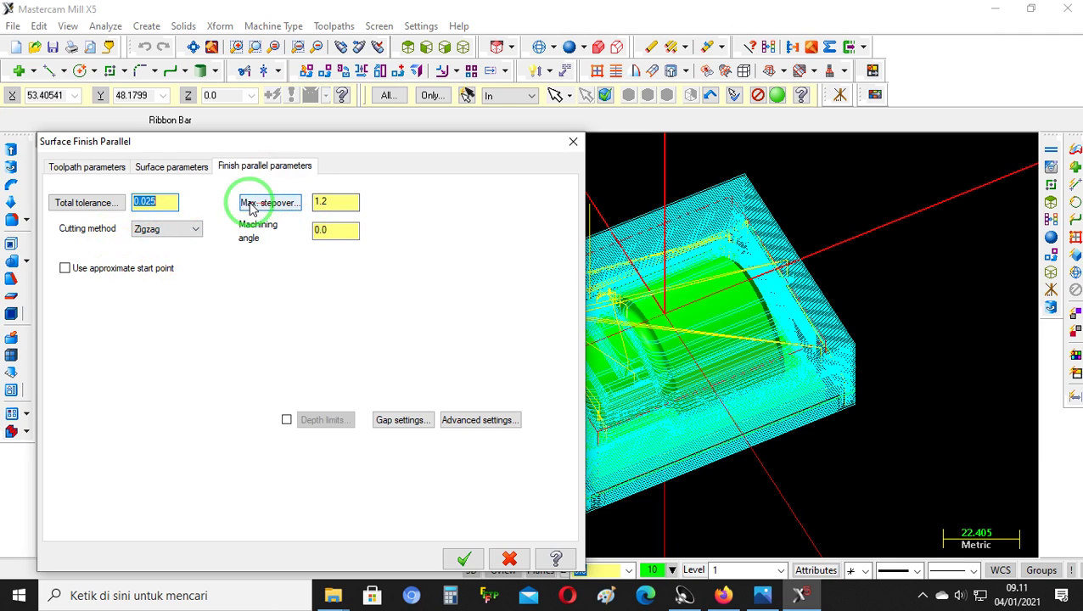
left_click_drag(314, 206, 264, 219)
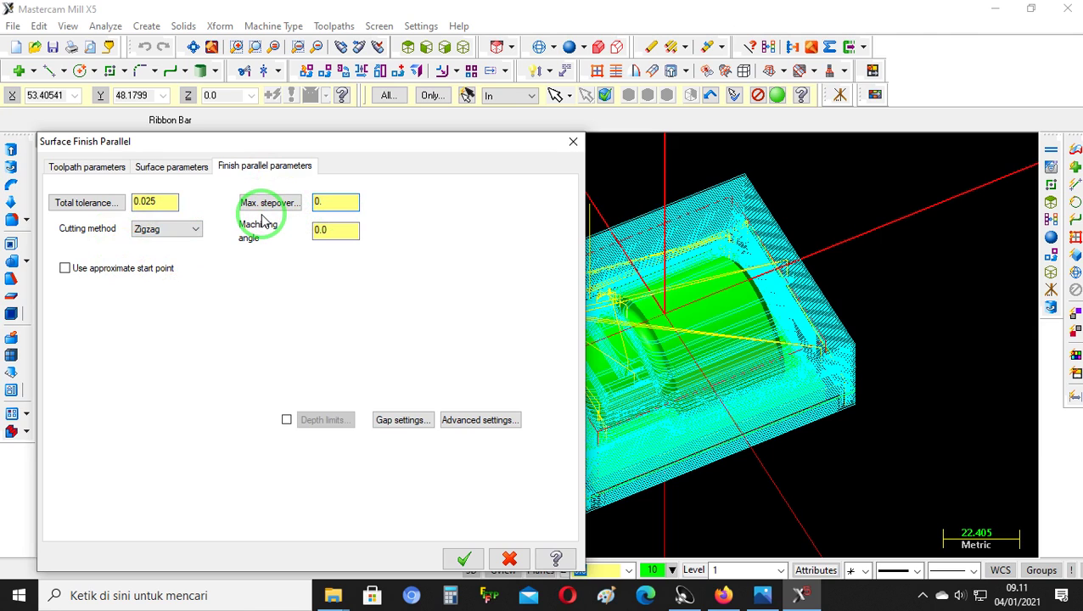
left_click(464, 556)
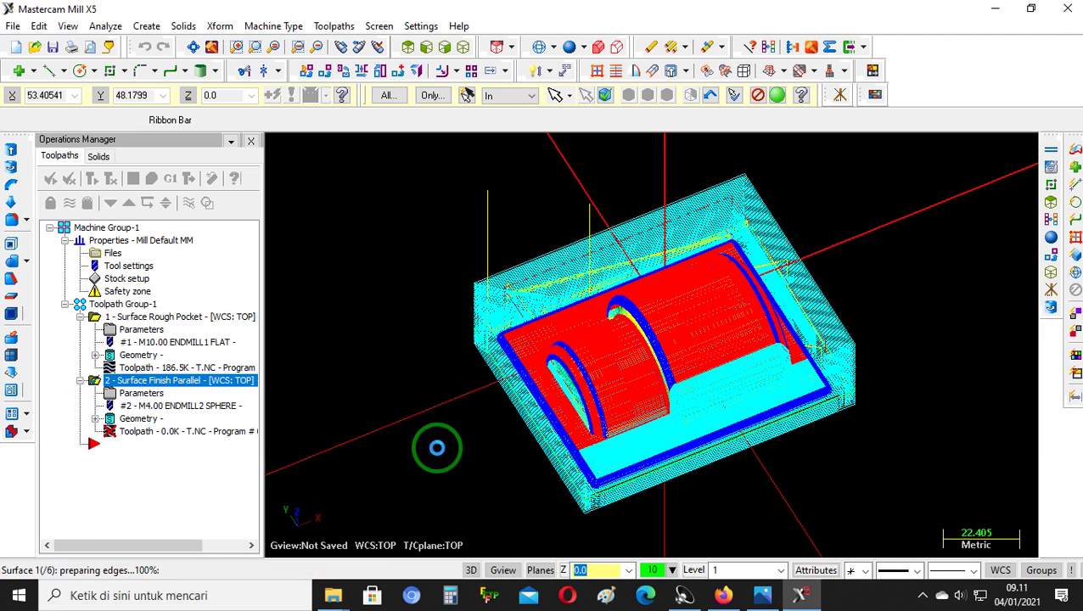
Start the Verify simulation of the whole toolpath group and view the stock from a lower, closer angle
left_click(78, 304)
left_click(152, 181)
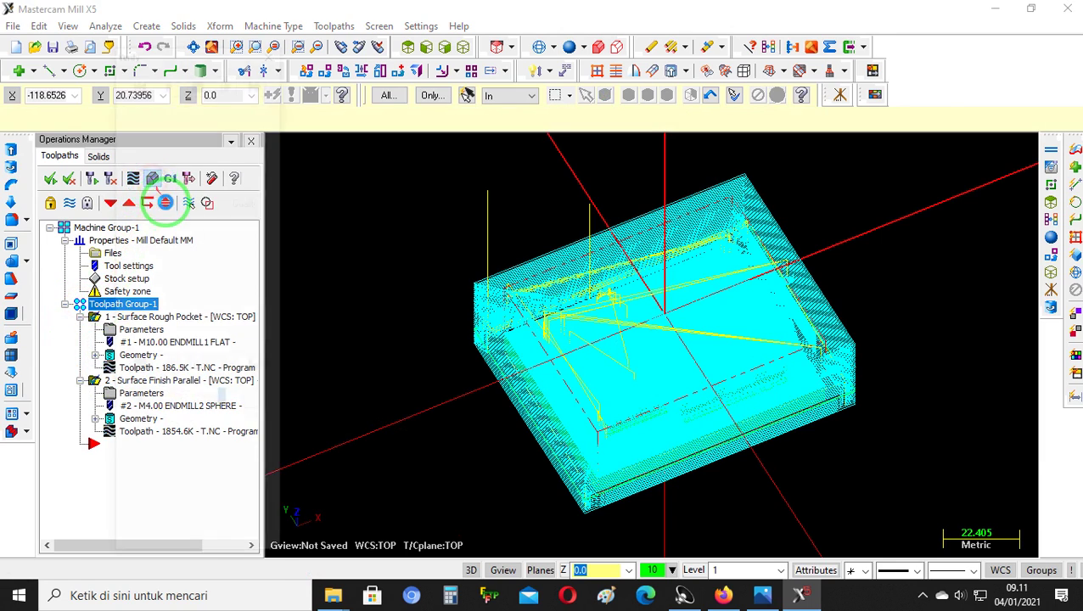
left_click(168, 78)
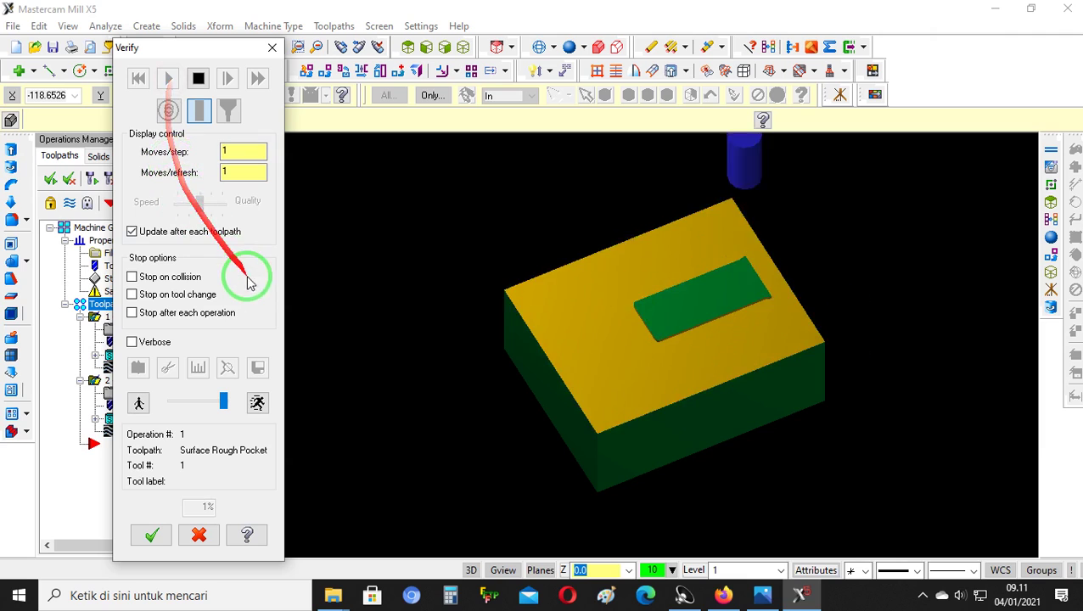
middle_click_drag(803, 353, 788, 321)
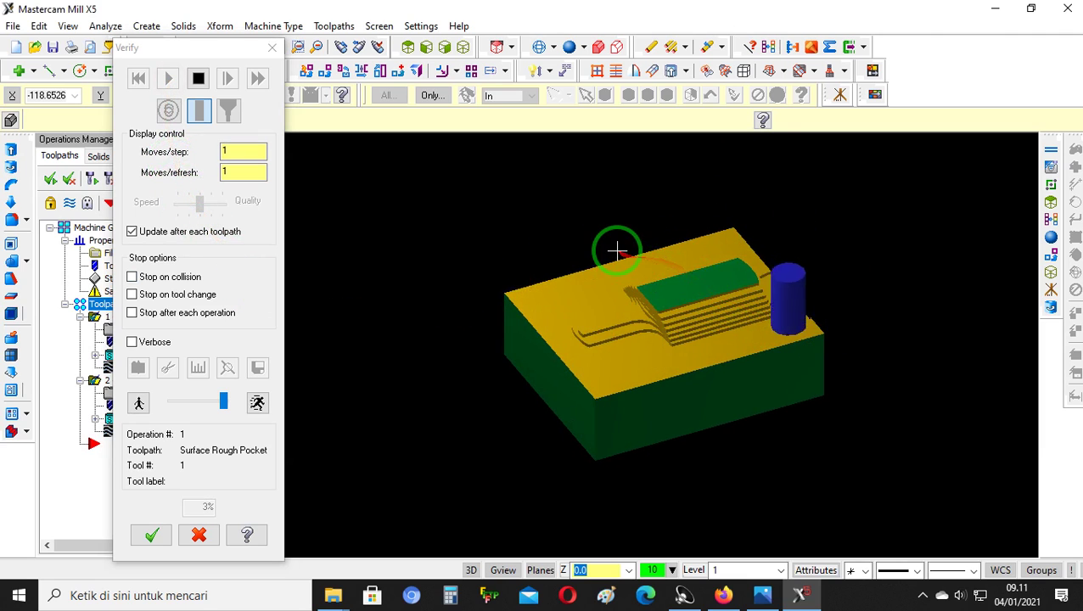
scroll(617, 250, "up", 2)
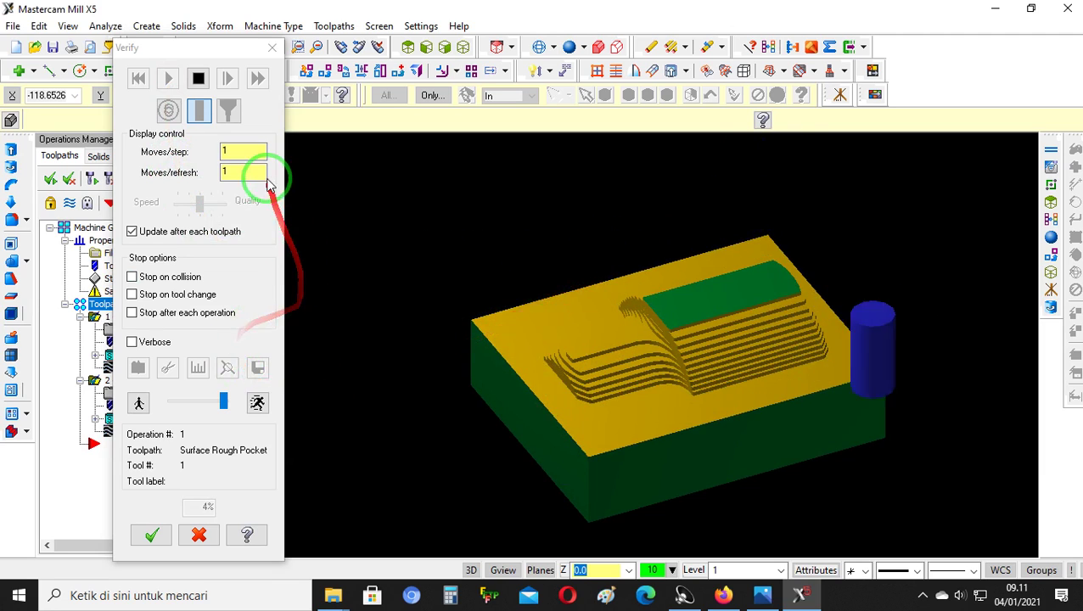
Speed up the running simulation by setting both the moves per step and the moves per refresh to 100
left_click(247, 152)
type("0")
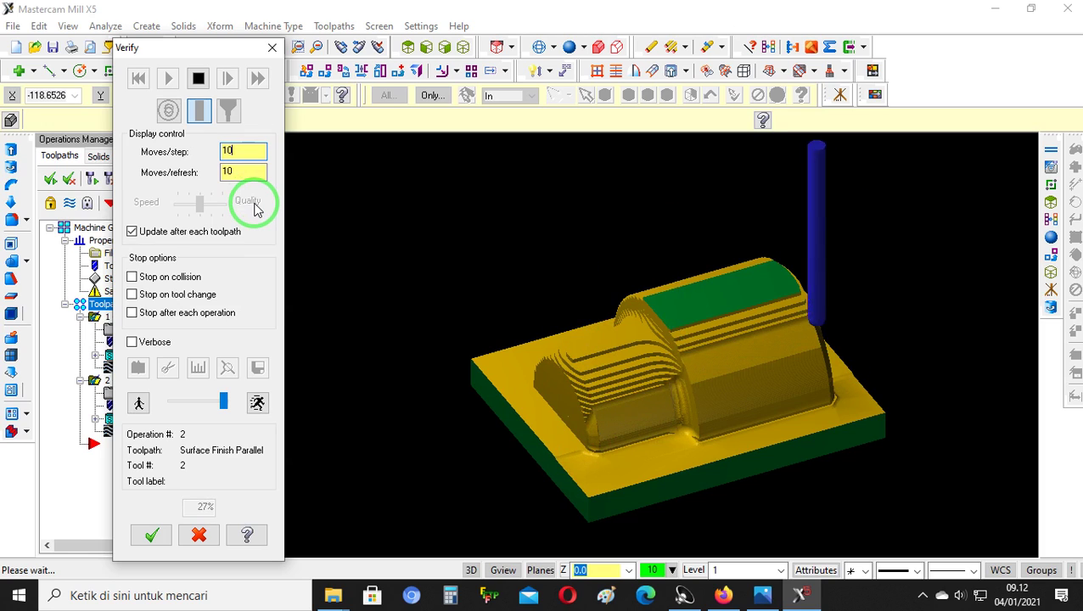
left_click(246, 170)
type("0")
left_click(241, 153)
type("0")
left_click(246, 171)
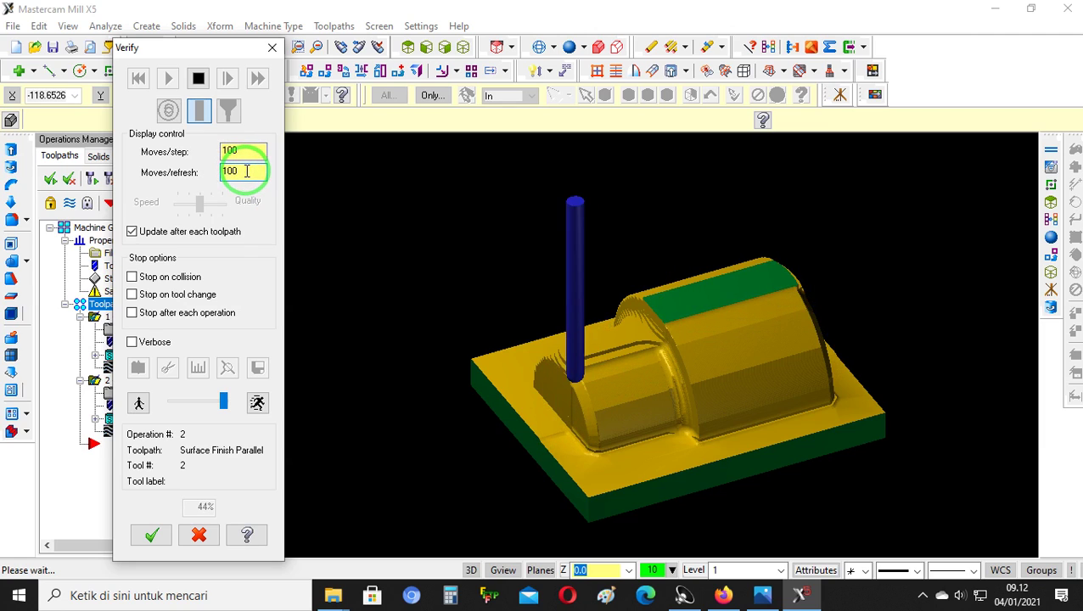
Inspect the machined stock from a steeper angle as the simulation finishes, and close Verify
middle_click_drag(437, 331, 455, 363)
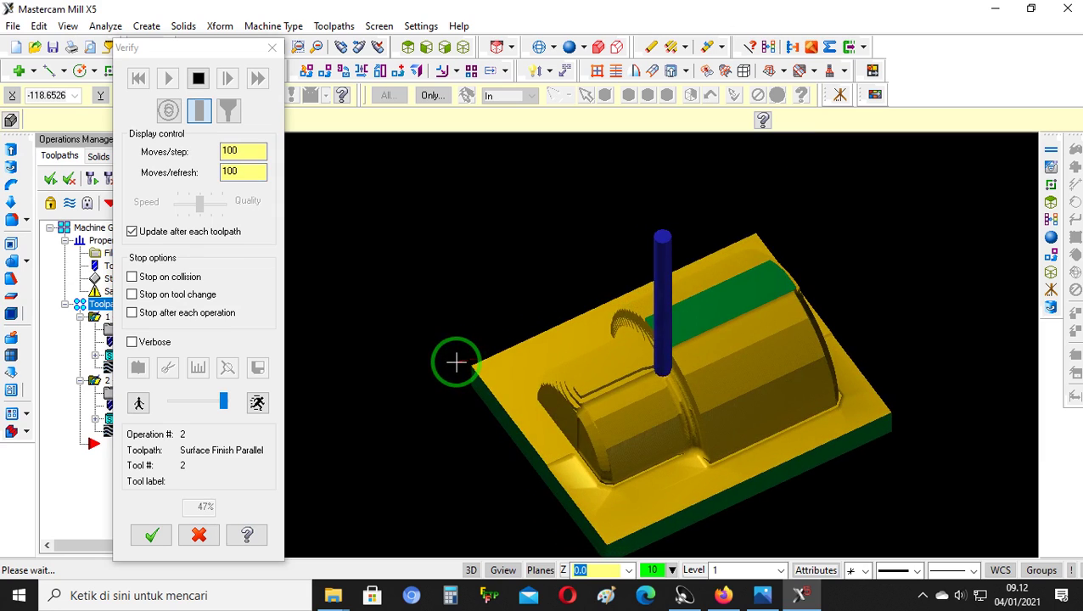
scroll(546, 391, "up", 3)
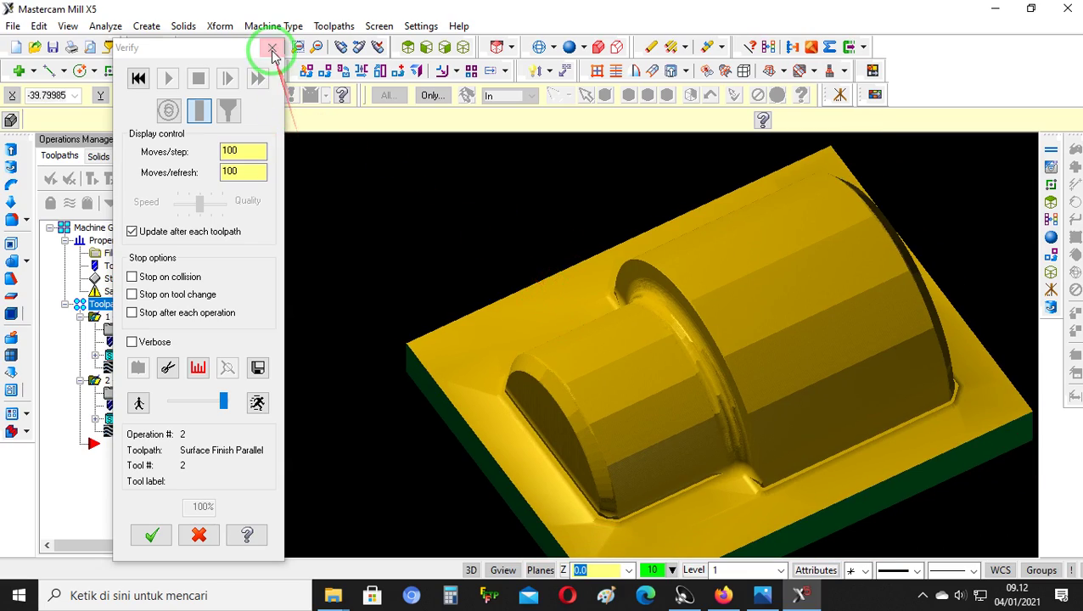
left_click(272, 47)
Set the Surface Finish Parallel machining angle to 90 and regenerate the toolpath
left_click(142, 394)
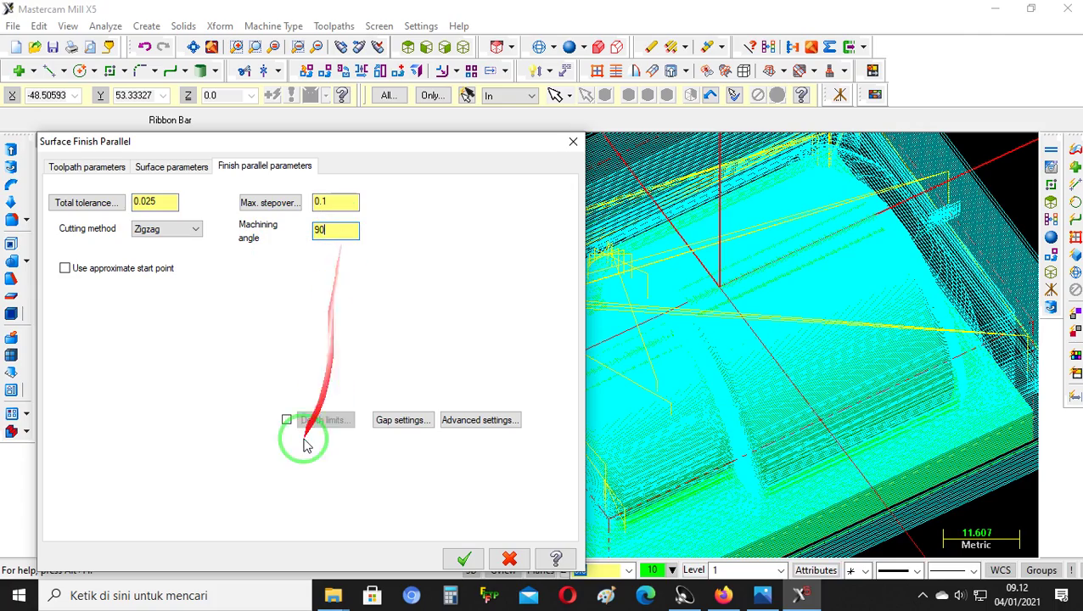
left_click(464, 559)
left_click(97, 177)
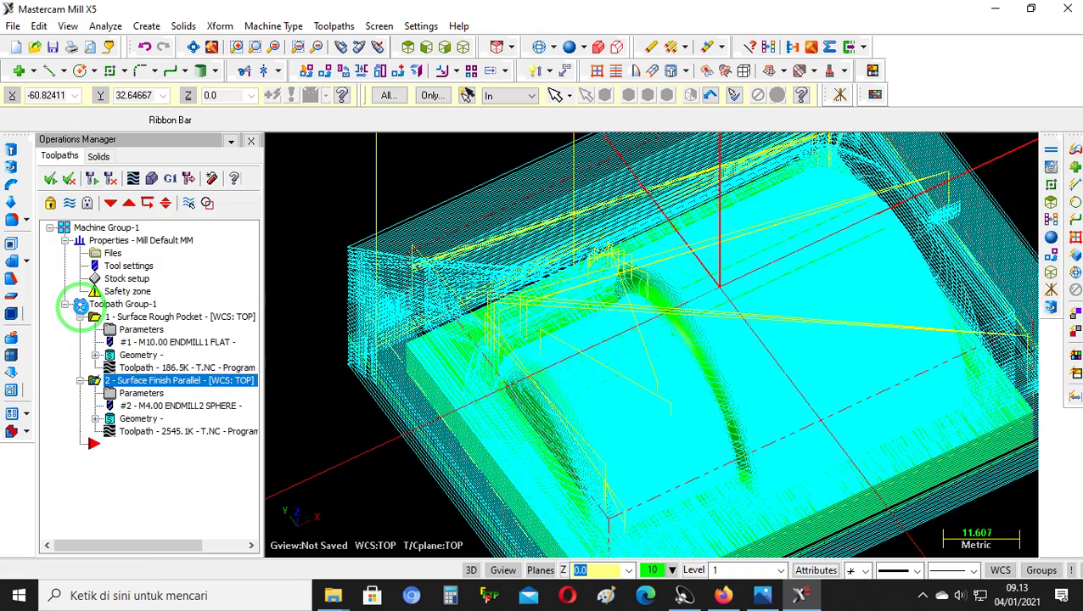
Run Verify again on both operations with the regenerated finishing pass and inspect the machined surface from several angles
left_click(80, 305)
left_click(151, 178)
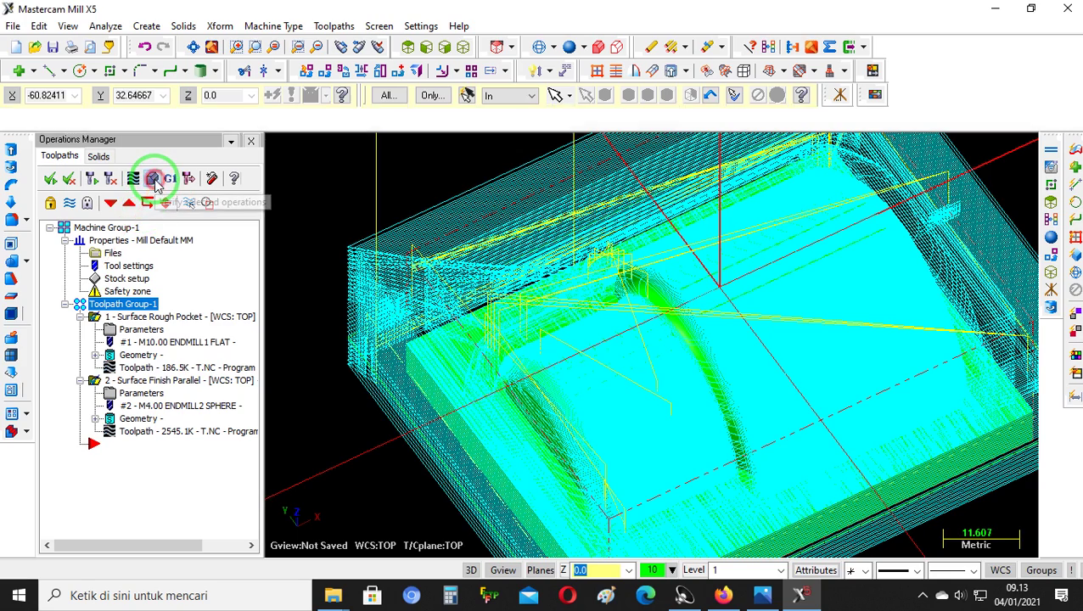
left_click(166, 78)
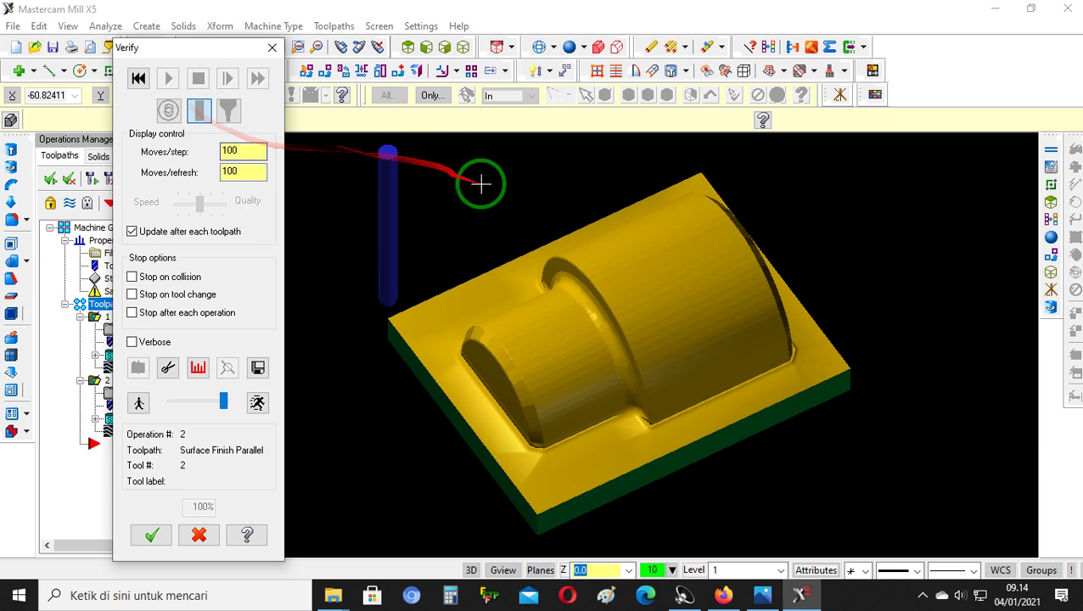
left_click(632, 254)
mouse_move(632, 255)
middle_mouse_down()
mouse_move(622, 225)
mouse_move(621, 253)
middle_mouse_up()
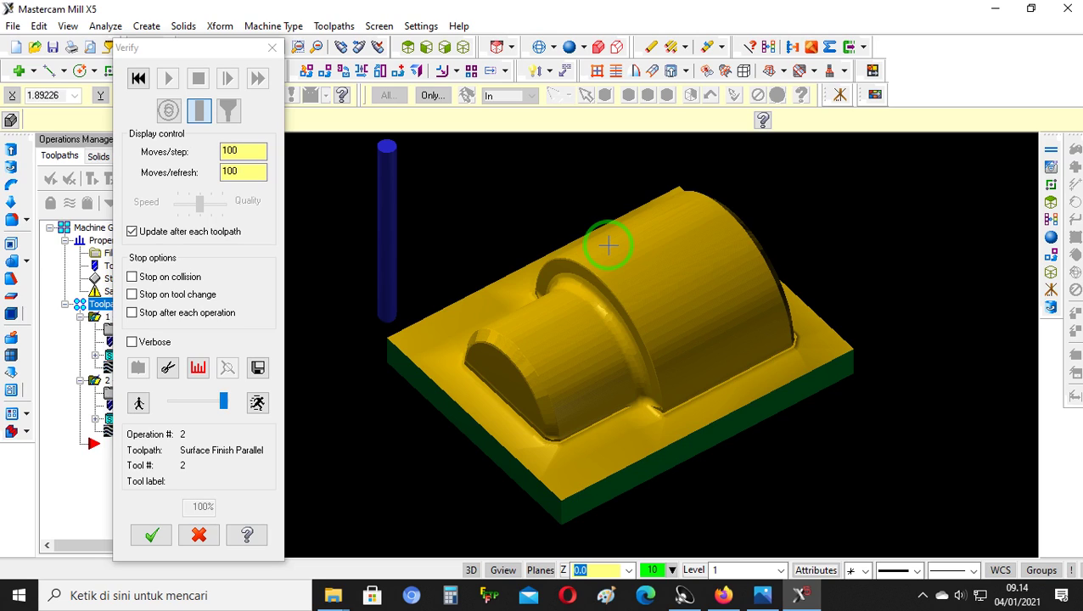
middle_click_drag(625, 251, 618, 262)
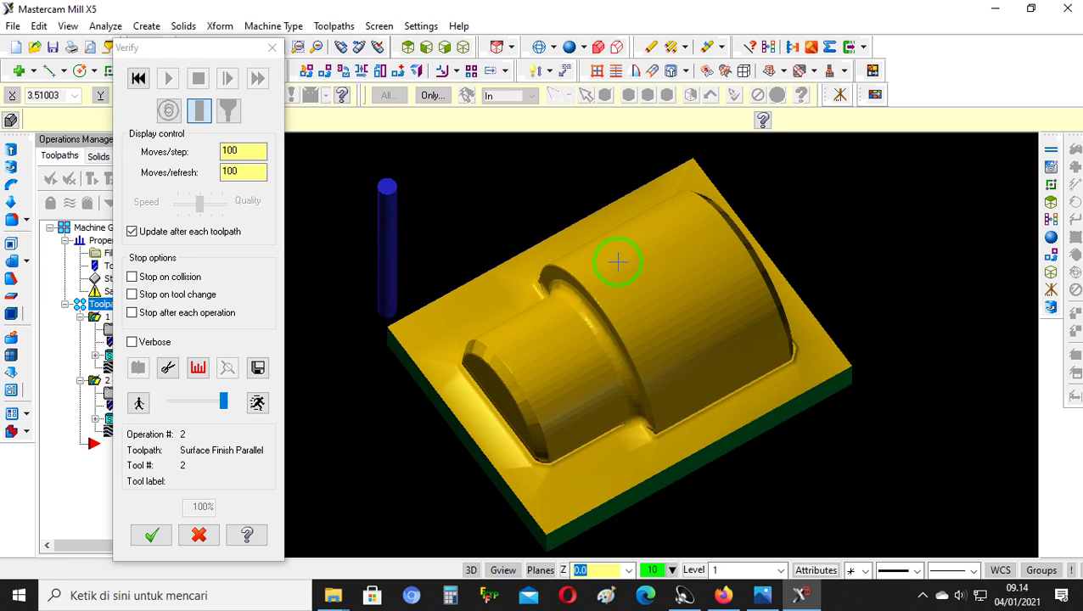